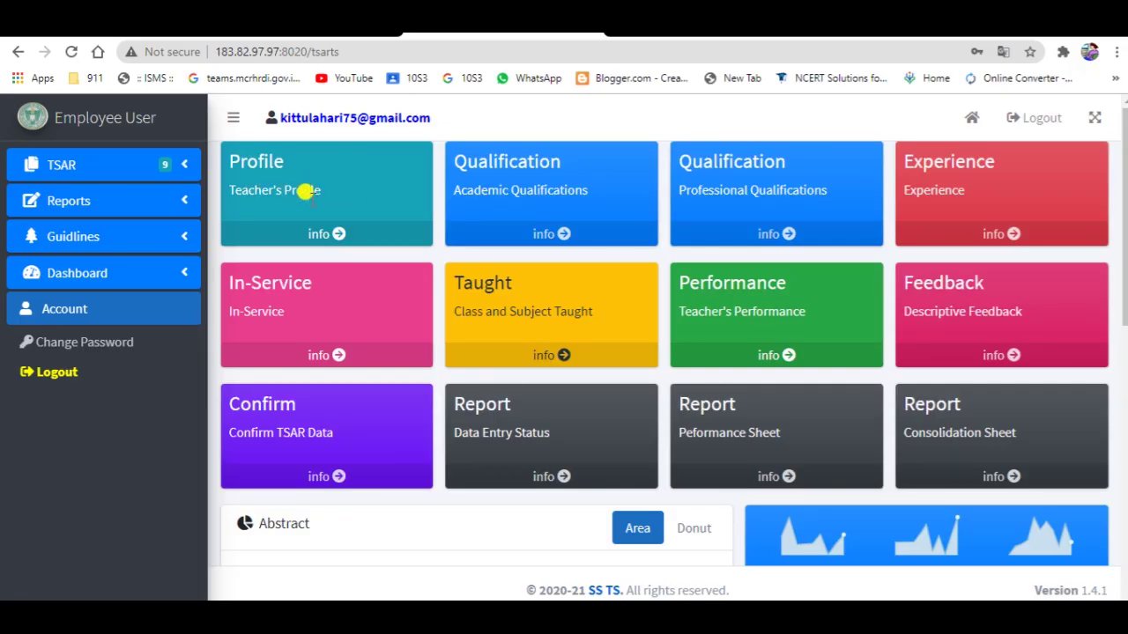
# - Open the teacher's profile, review its personal and workplace details, and proceed to the academic qualifications form
pyautogui.click(336, 233)
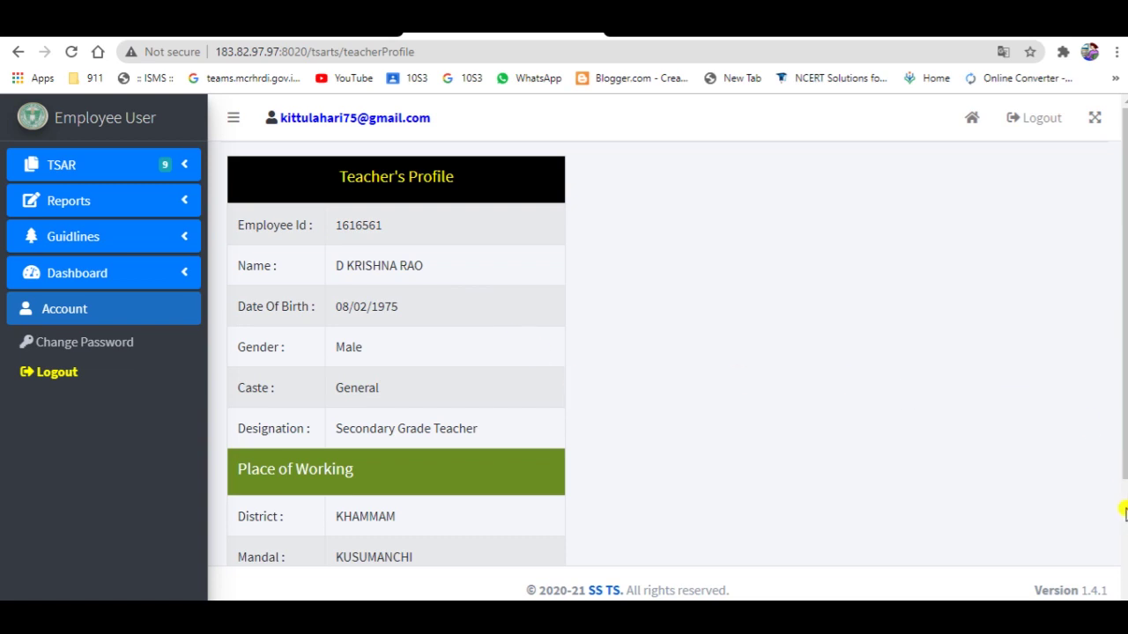
pyautogui.scroll(-2, 1121, 504)
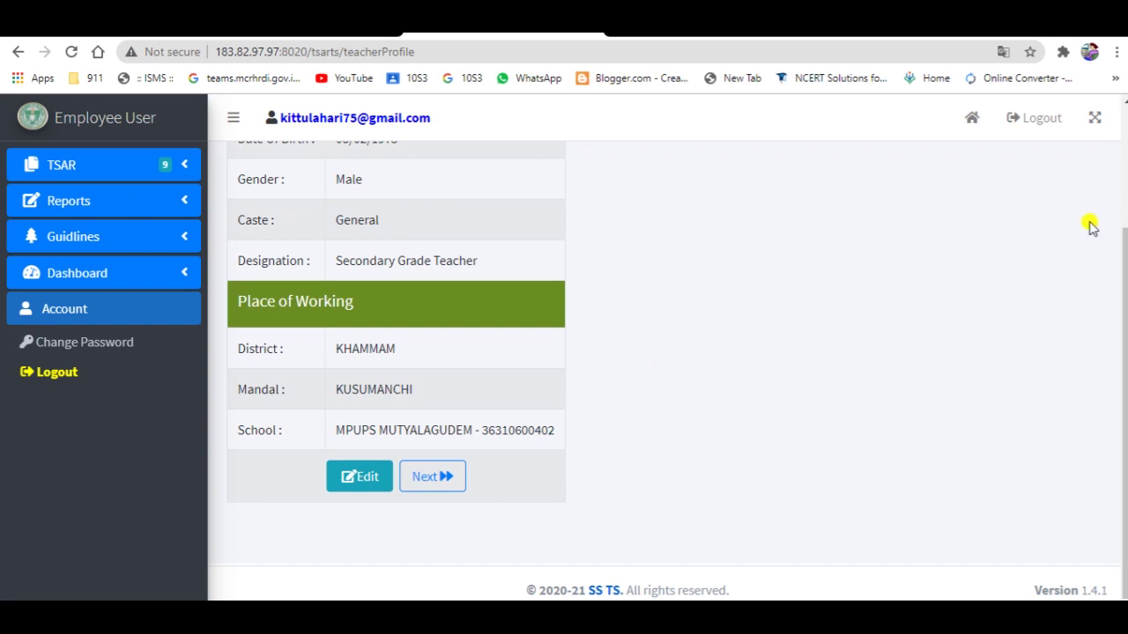
pyautogui.scroll(2, 1091, 227)
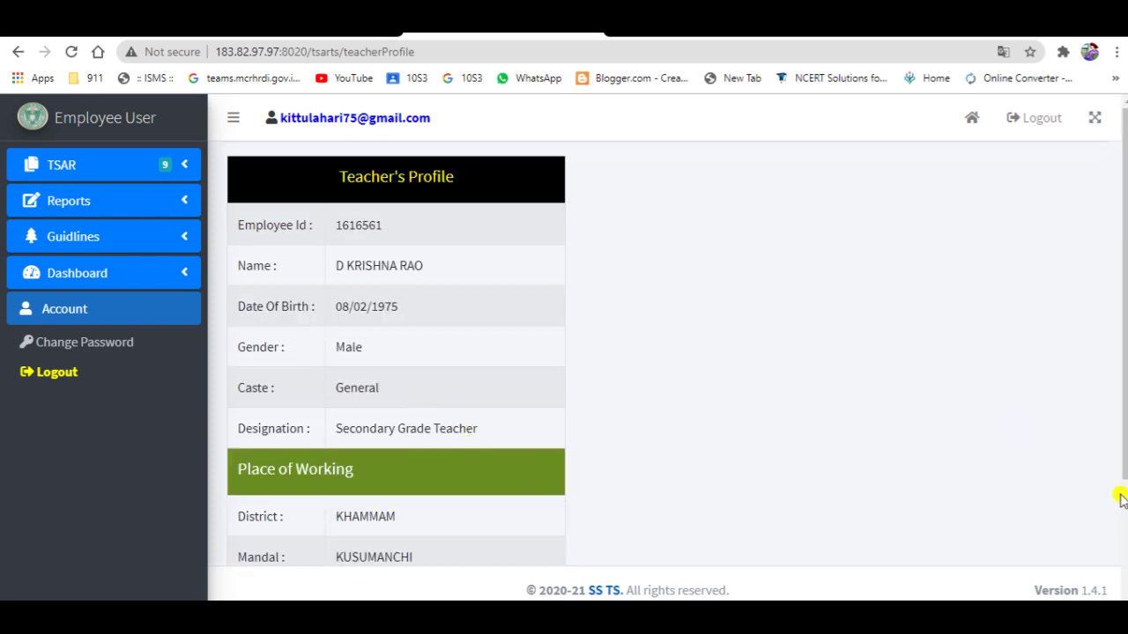
pyautogui.scroll(-2, 1122, 499)
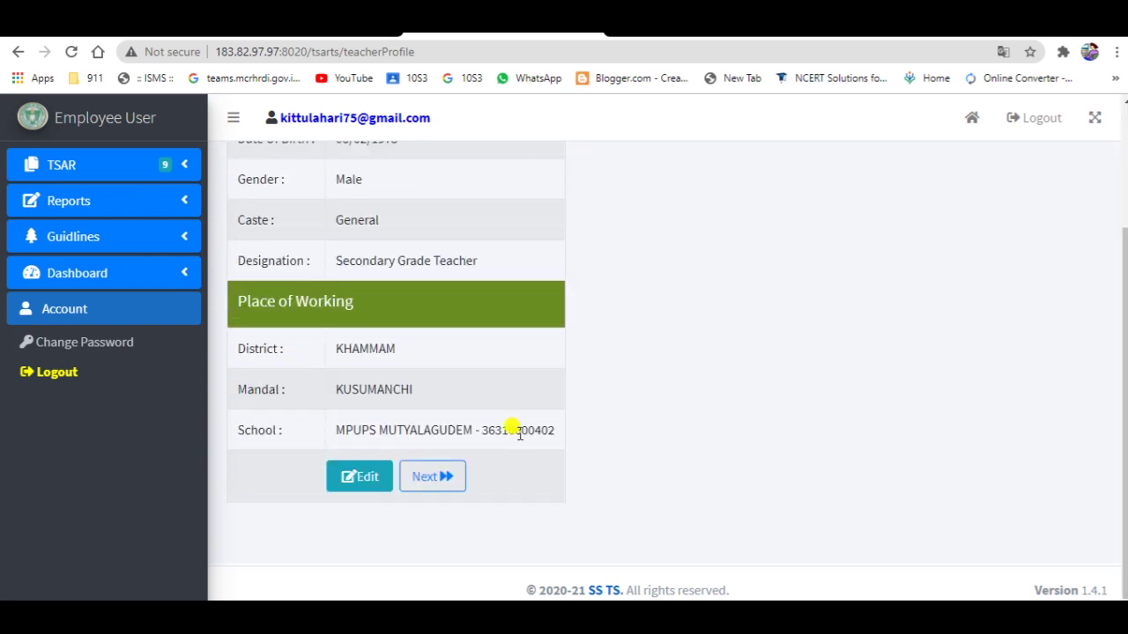
pyautogui.click(432, 477)
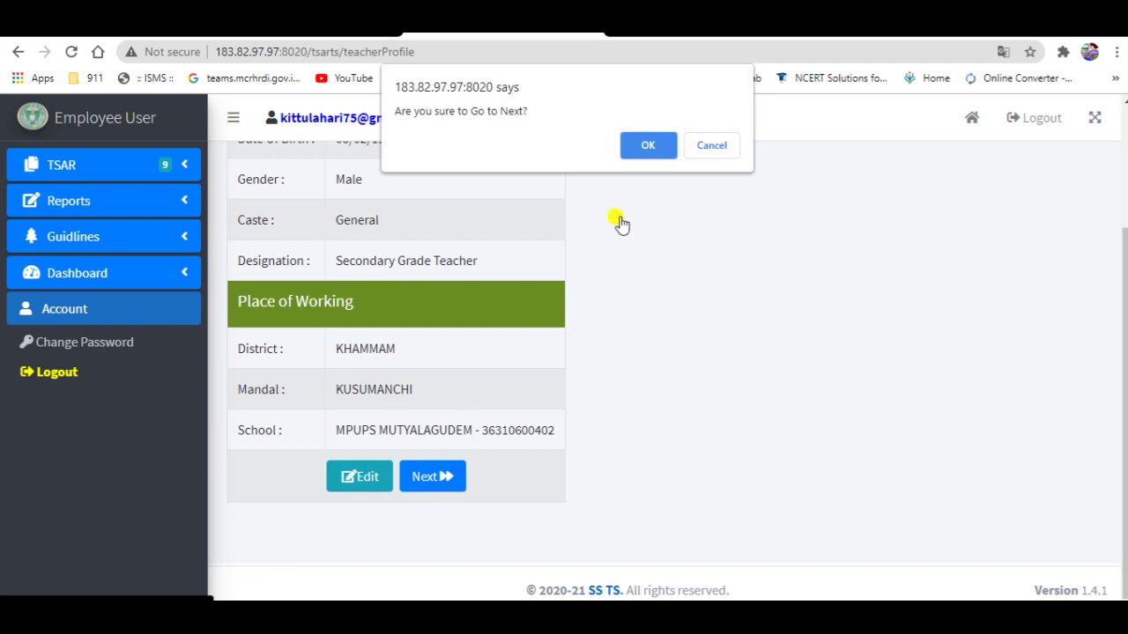
pyautogui.click(649, 144)
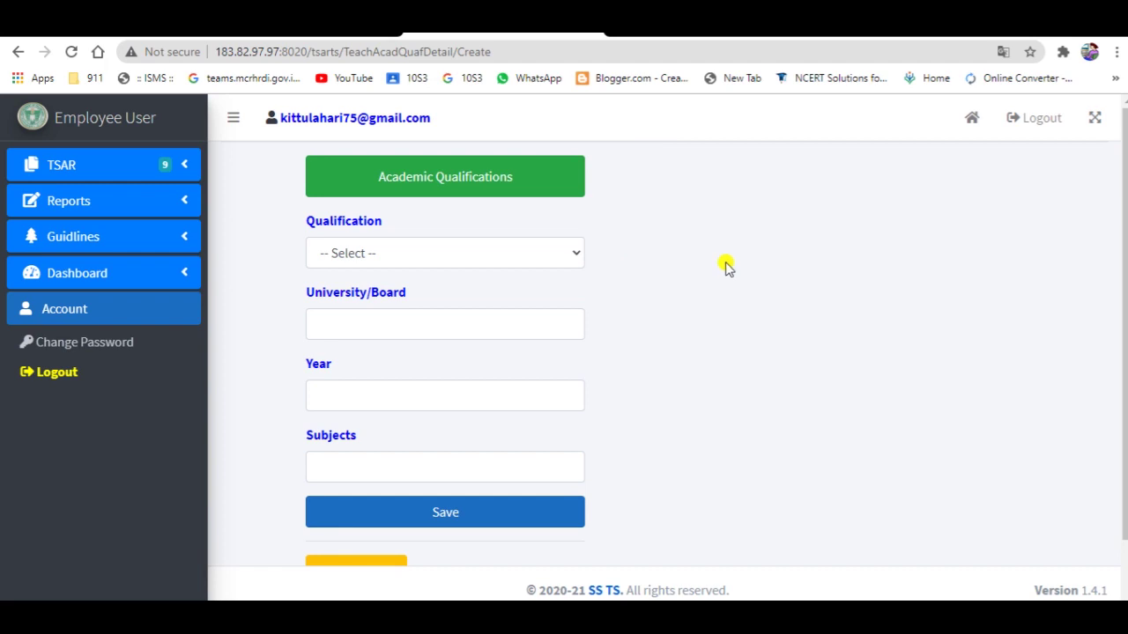
# - Set the academic qualification to Post Graduate and the university/board to Kakatiya University
pyautogui.click(576, 254)
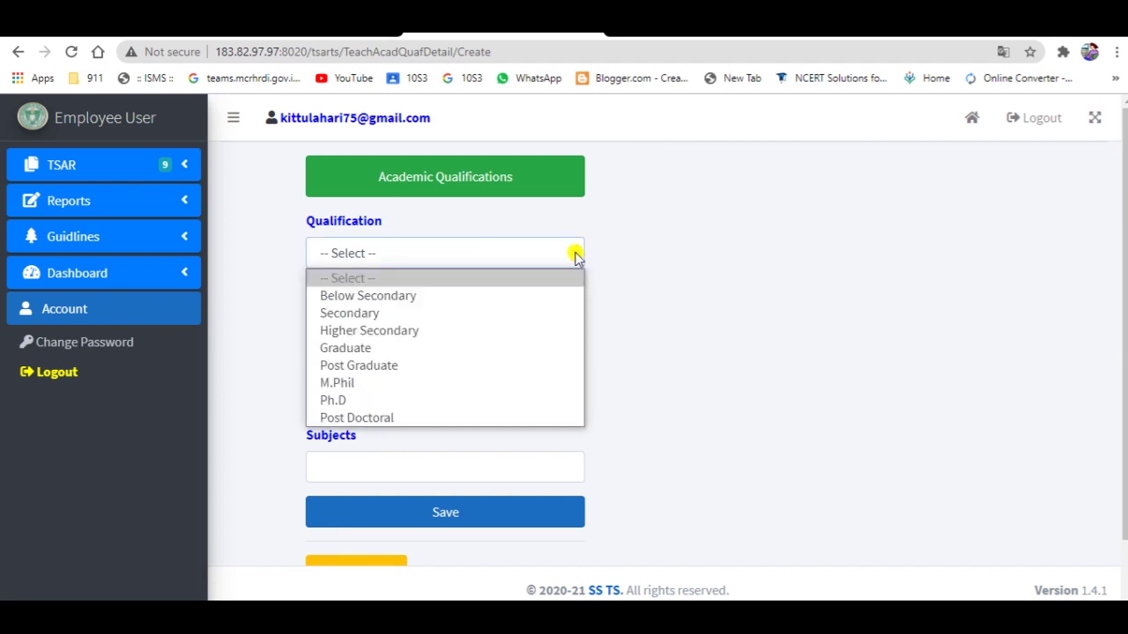
pyautogui.click(370, 365)
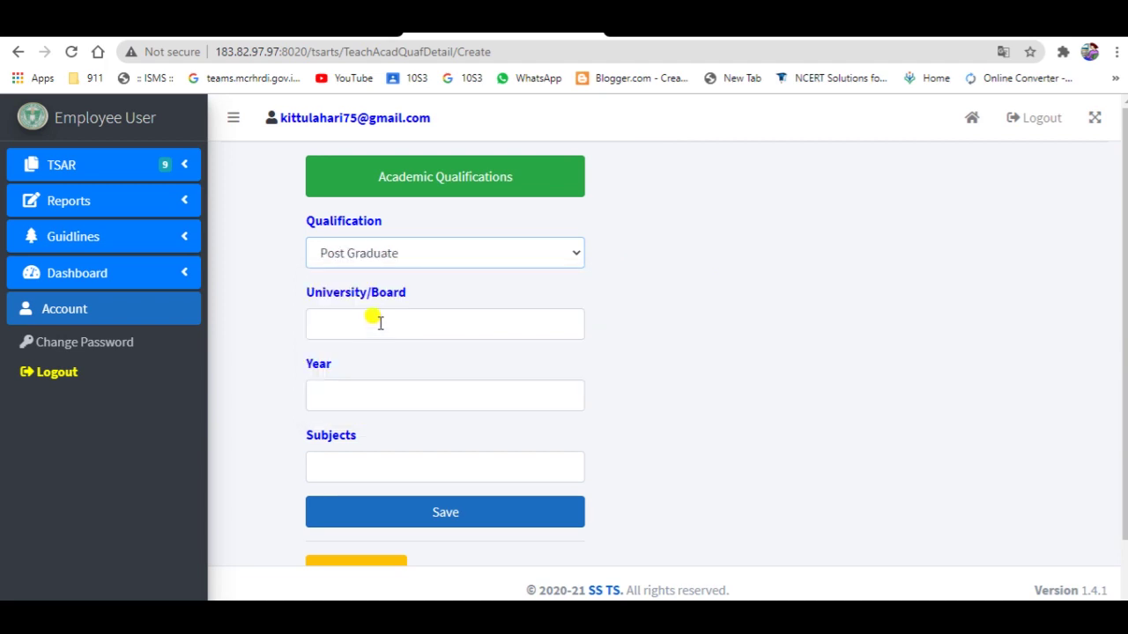
pyautogui.click(379, 323)
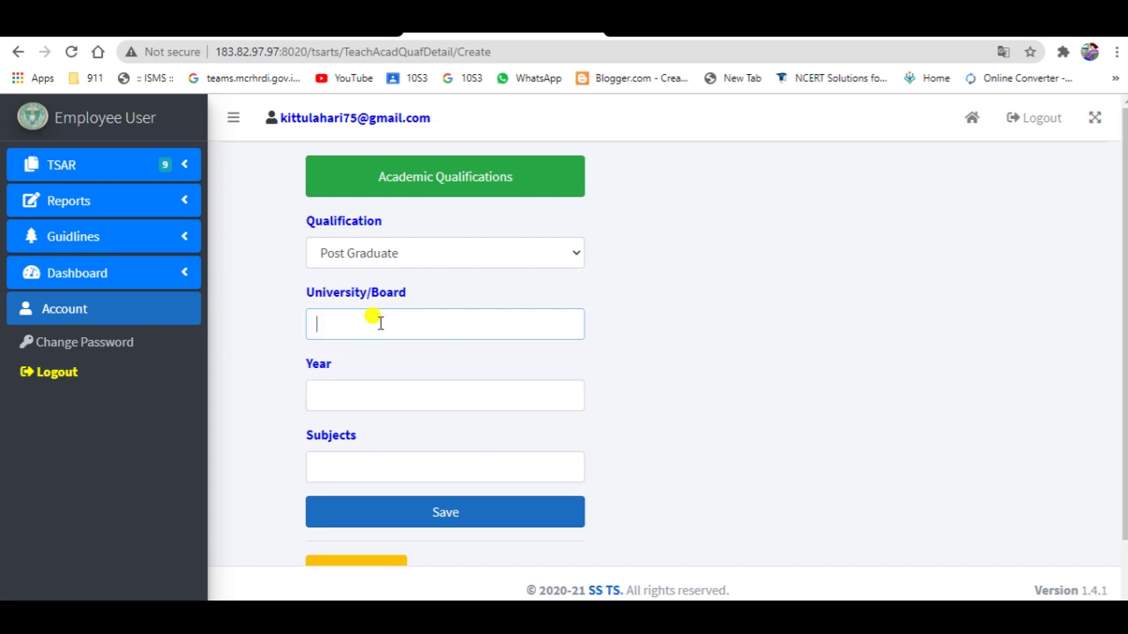
pyautogui.write('Kakatiya Uni')
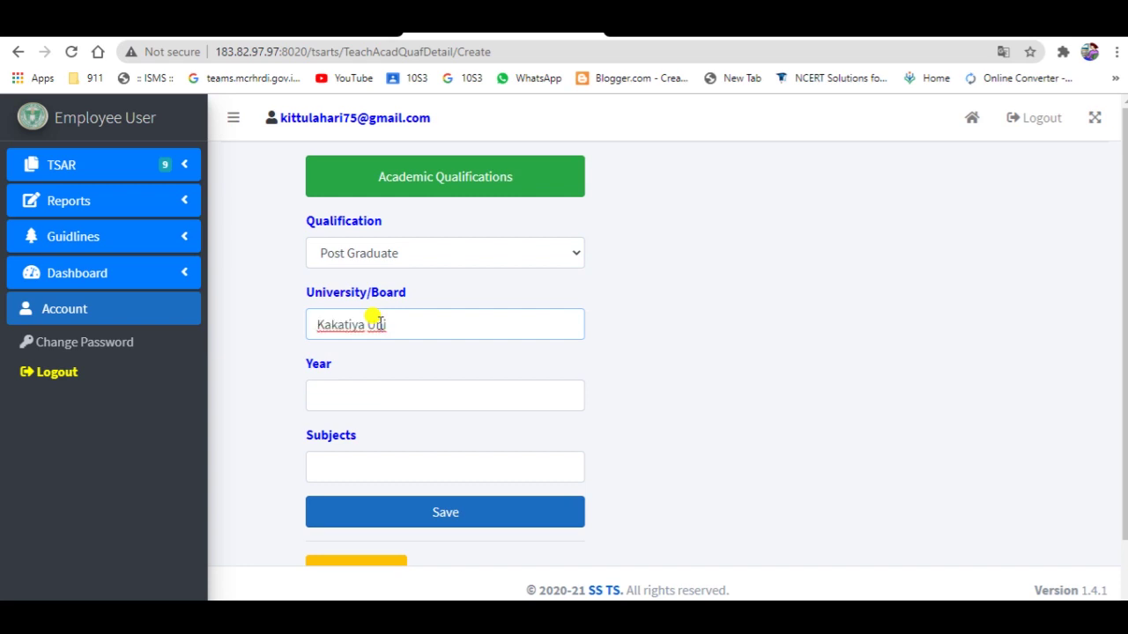
pyautogui.write('versity')
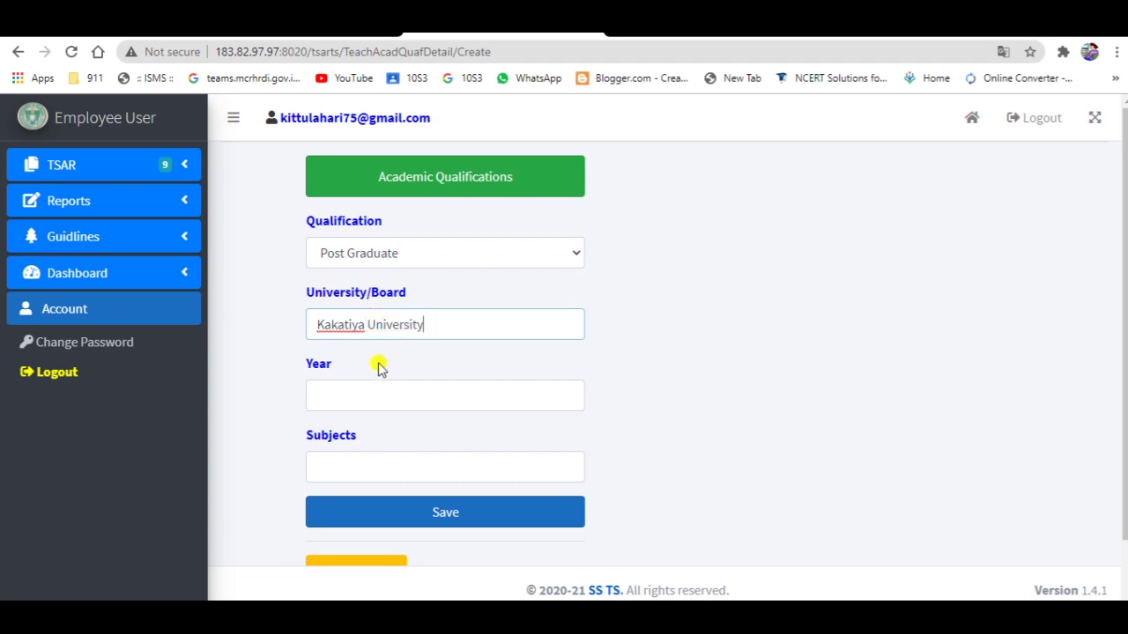
# - Enter 1999 as the year and Botany as the subject, and save the Post Graduate qualification record
pyautogui.click(353, 396)
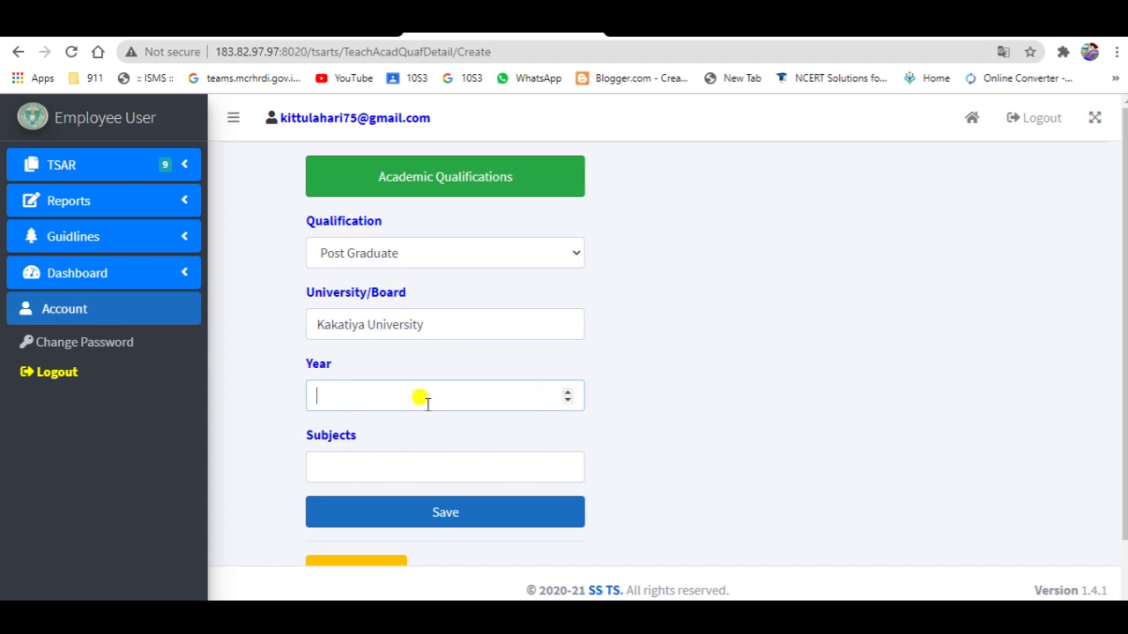
pyautogui.write('1999')
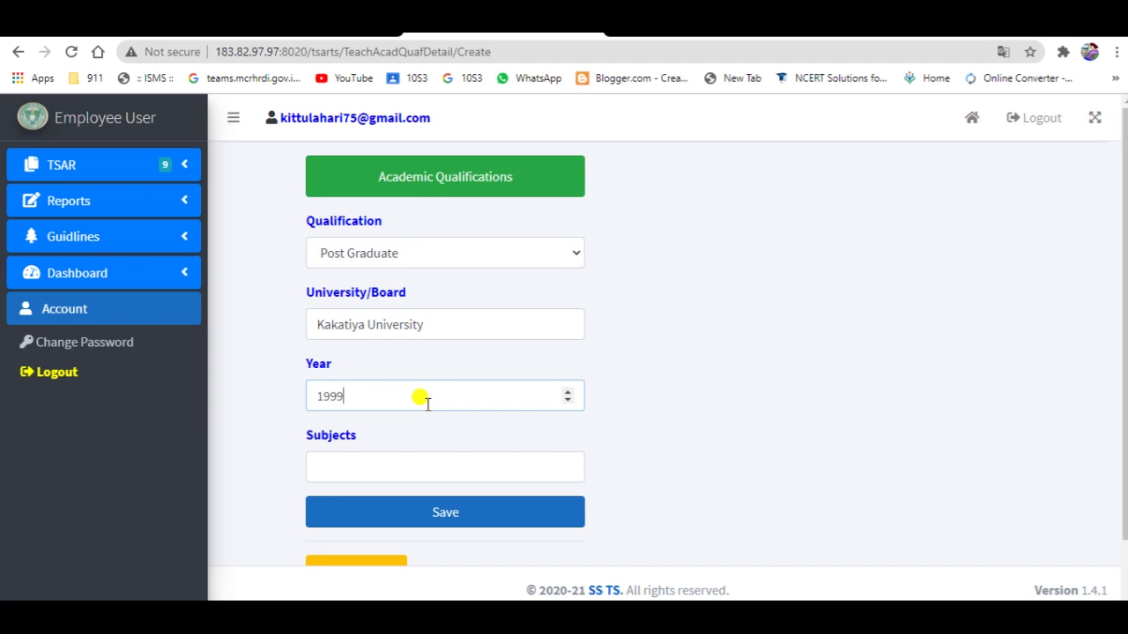
pyautogui.click(384, 460)
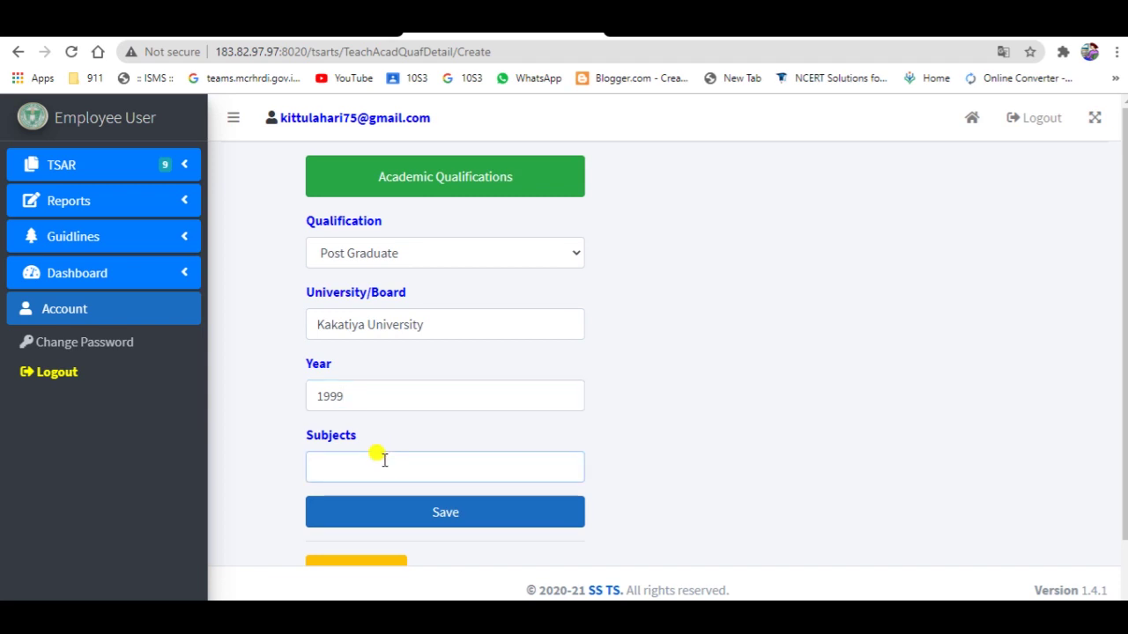
pyautogui.write('Botany')
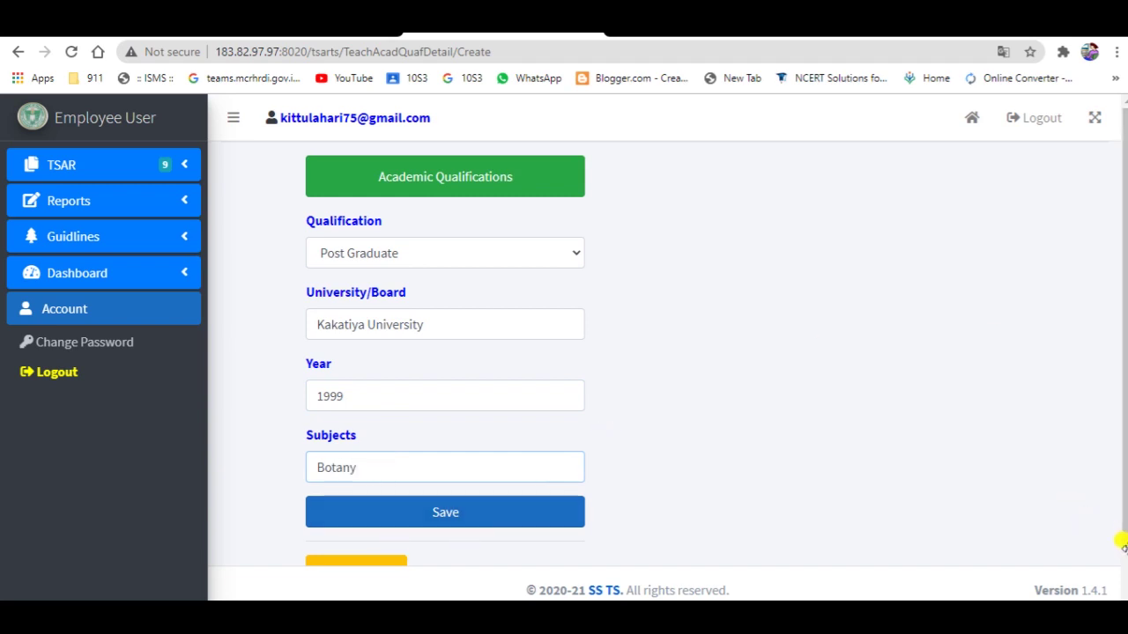
pyautogui.scroll(-1, 1123, 548)
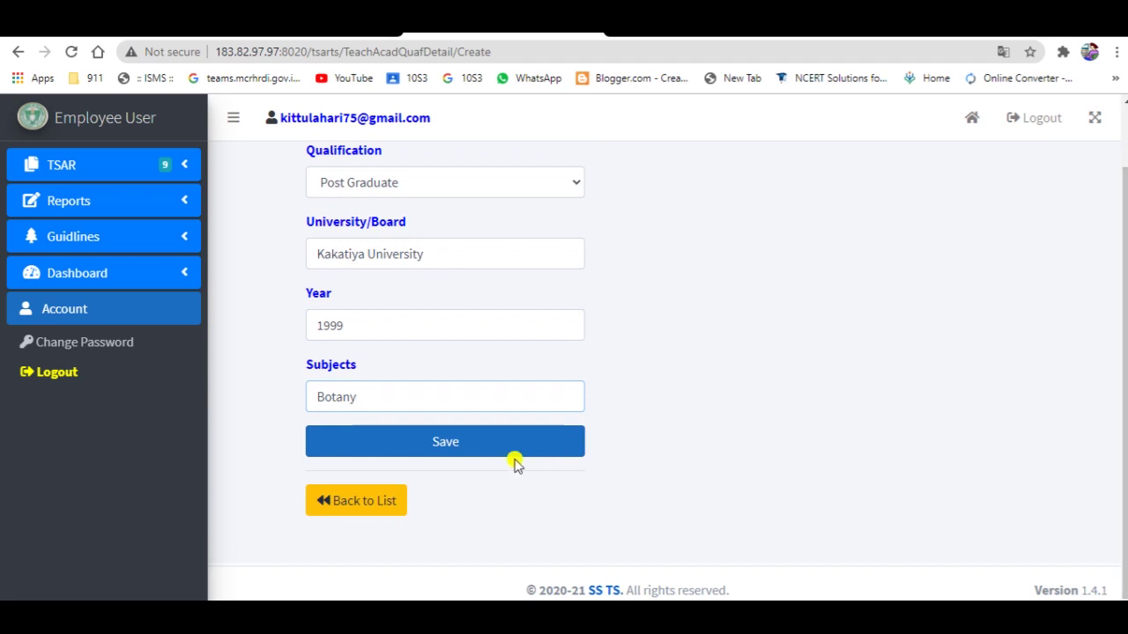
pyautogui.click(492, 442)
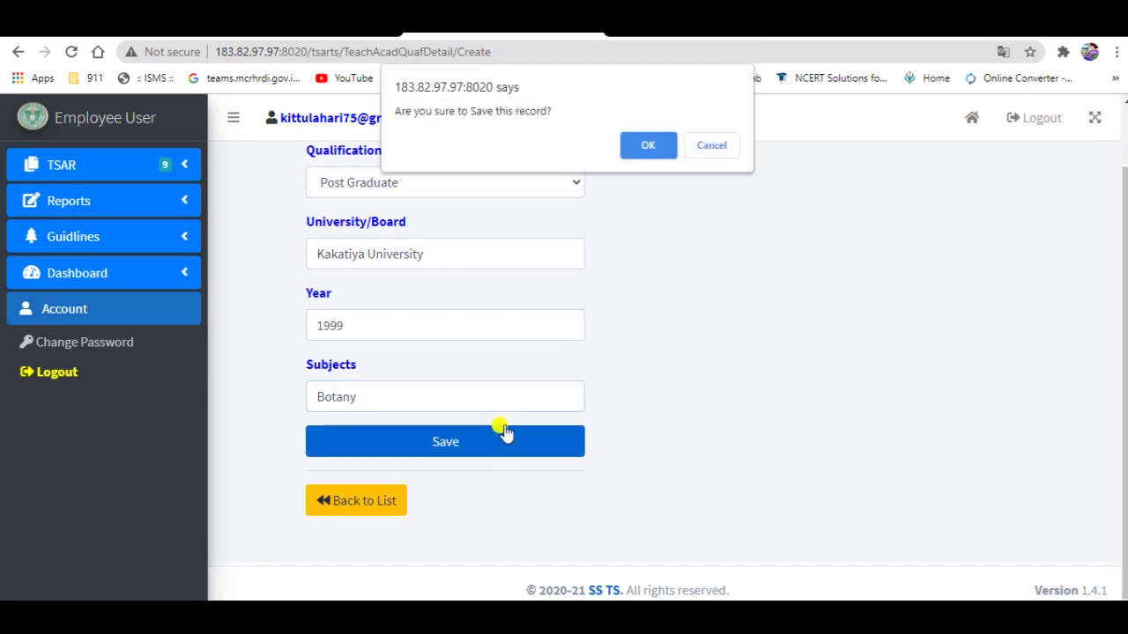
pyautogui.click(652, 146)
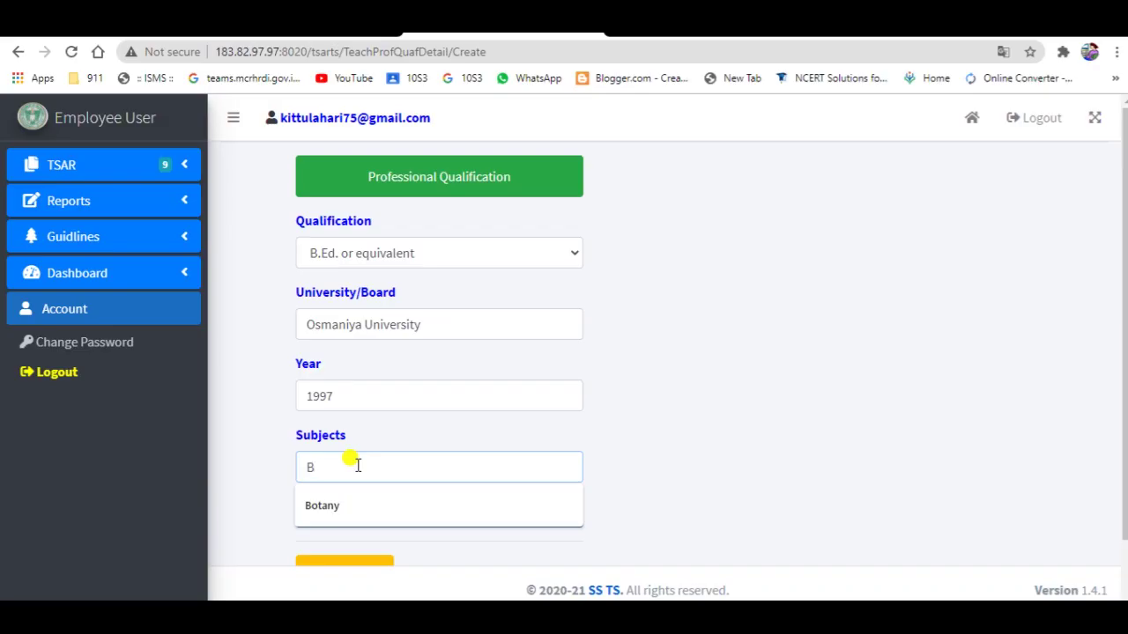
# - Complete the B.Ed. professional qualification's subjects as "Bioscience and English" and save the record
pyautogui.write('io')
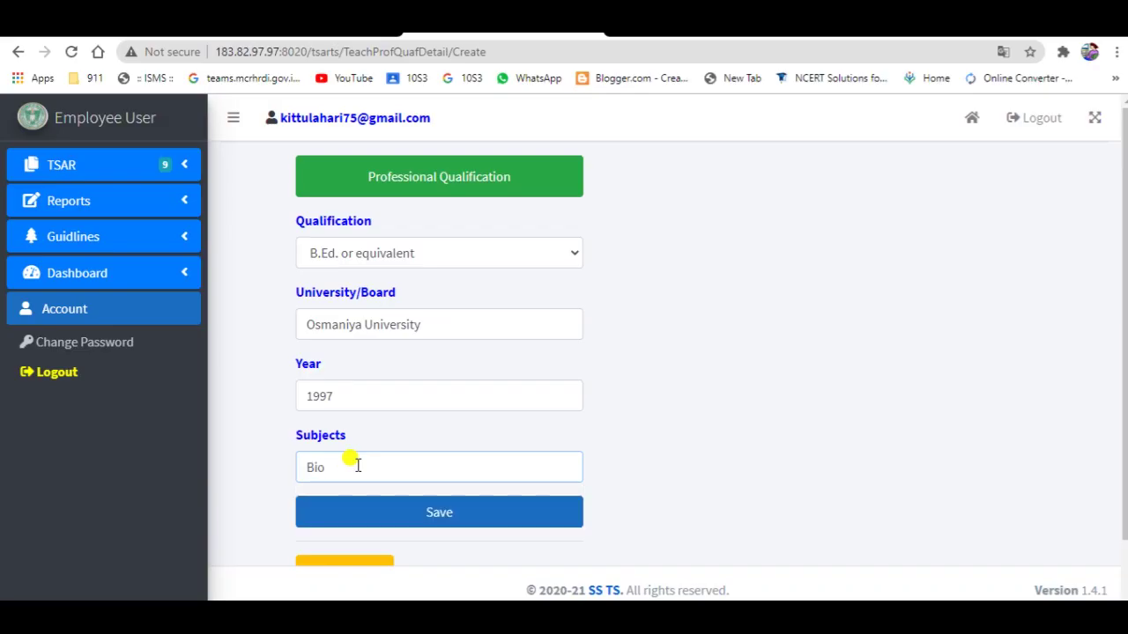
pyautogui.write('science and English')
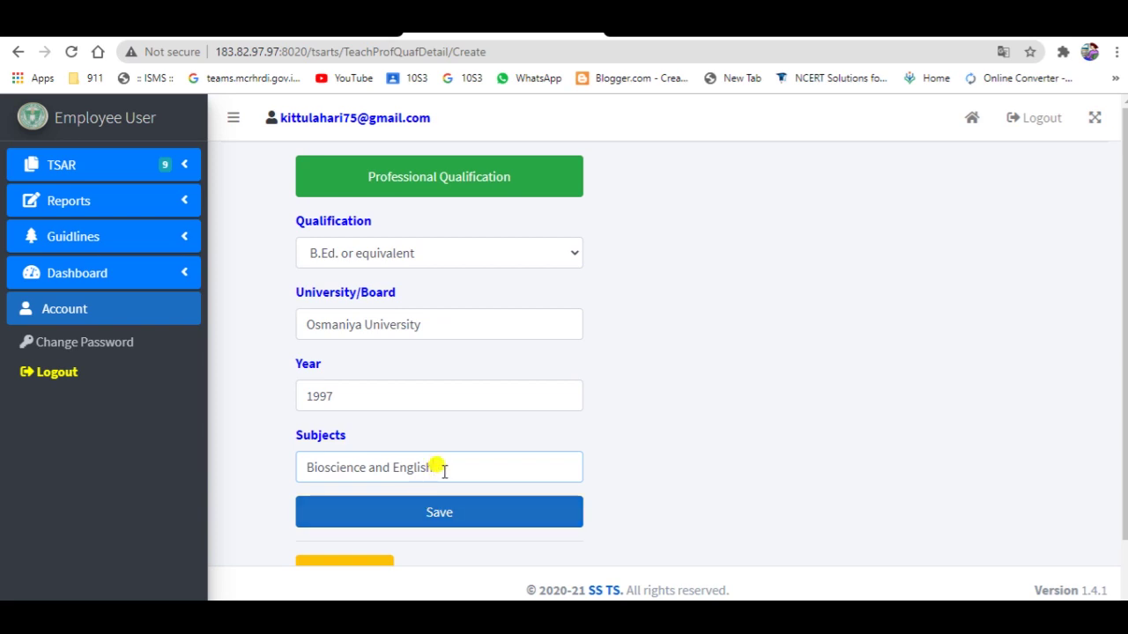
pyautogui.click(423, 511)
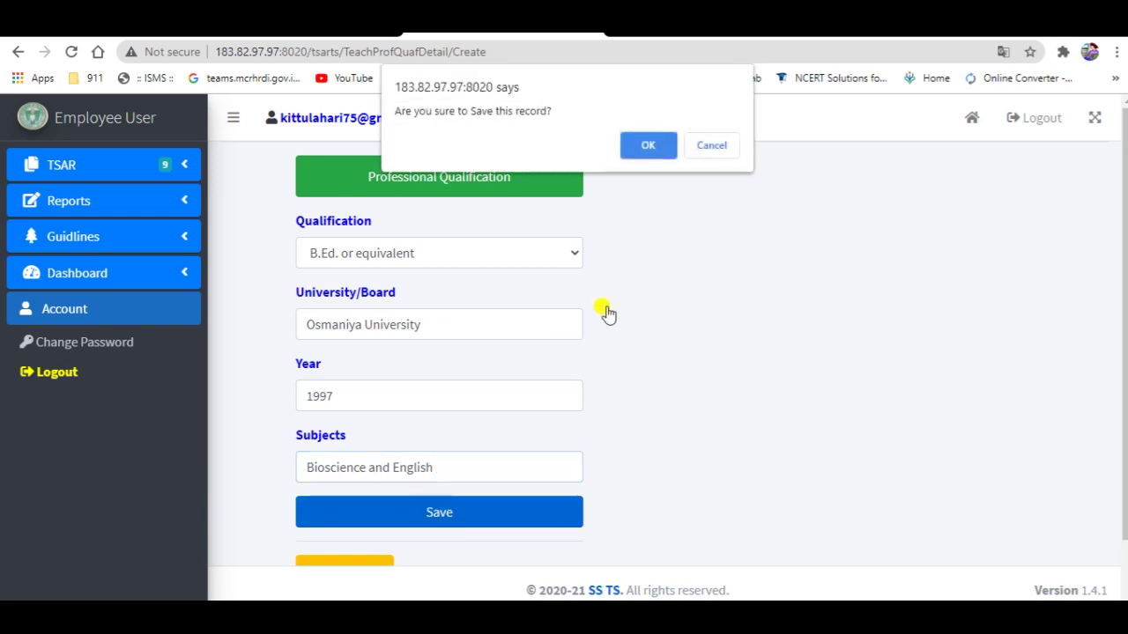
pyautogui.click(648, 152)
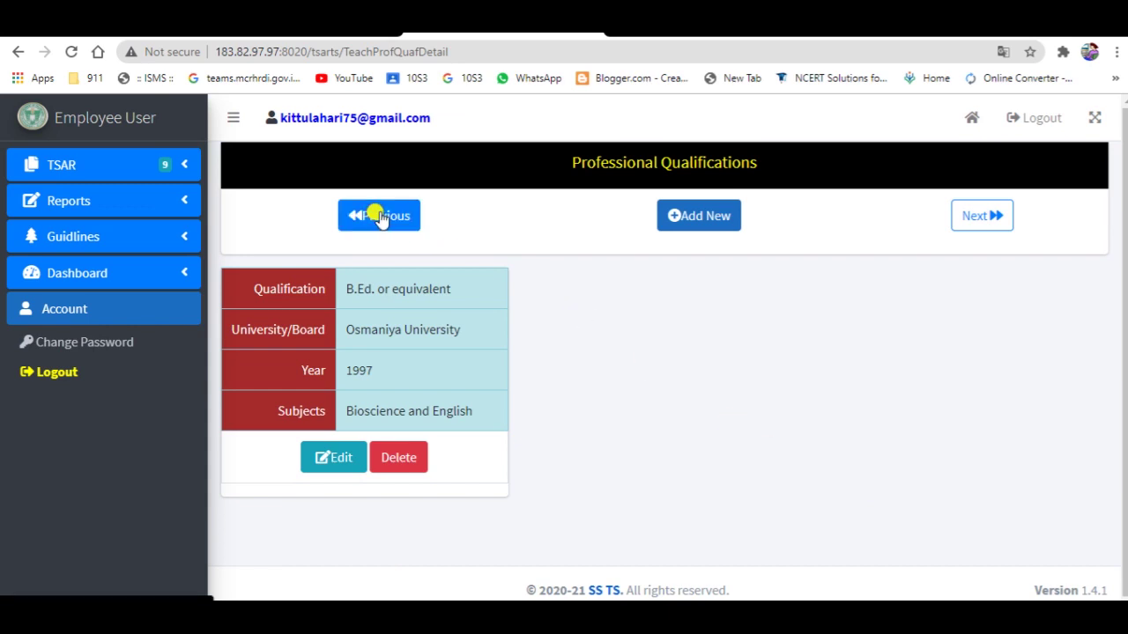
# - Go back to the academic qualifications list and start a new qualification record
pyautogui.click(379, 217)
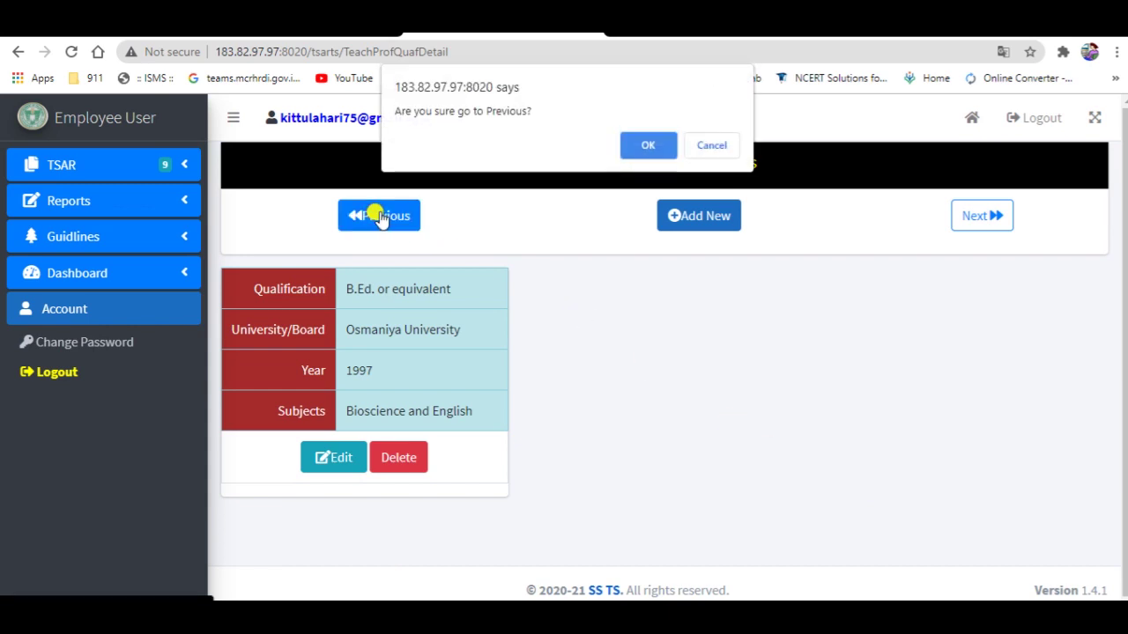
pyautogui.click(643, 147)
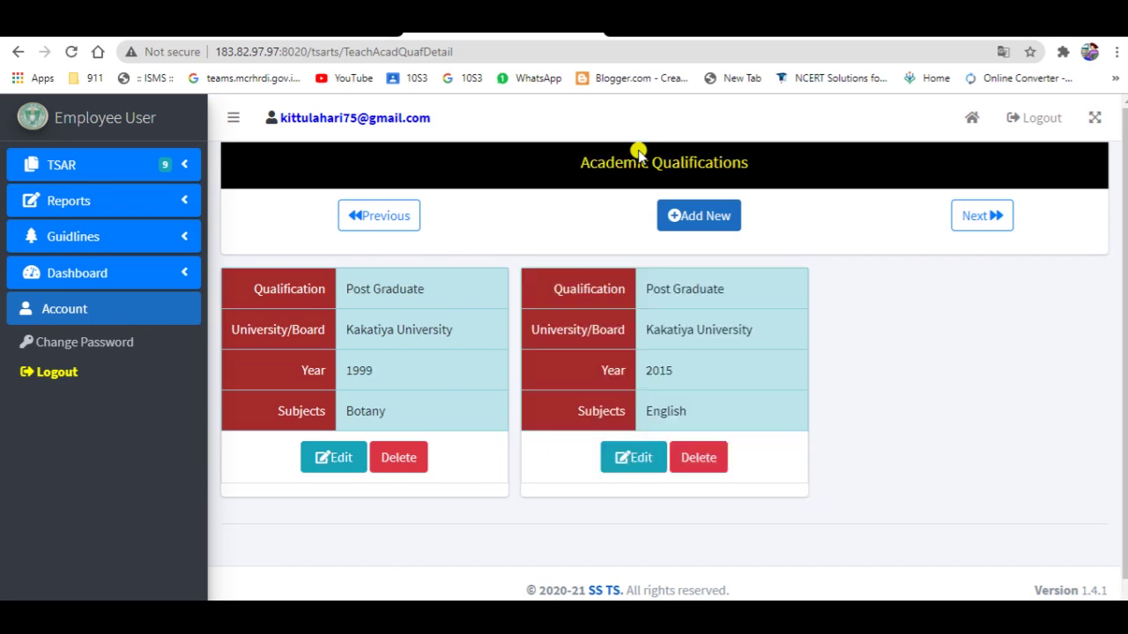
pyautogui.click(702, 219)
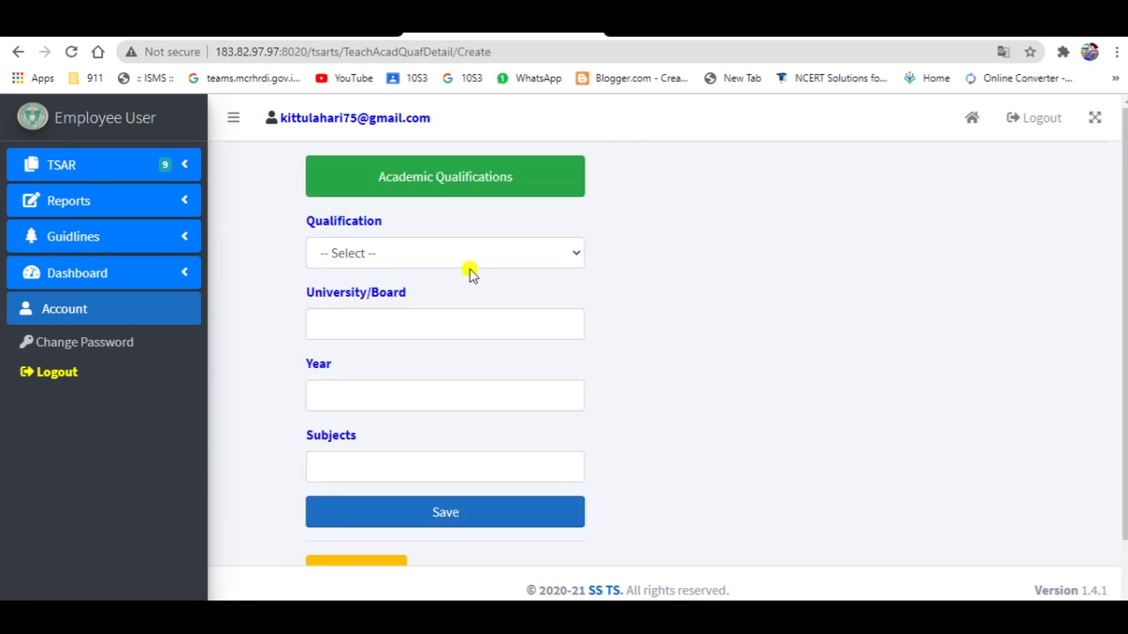
# - Set the new academic record to Graduate, Kakatiya University, with 1995 as the year
pyautogui.click(573, 254)
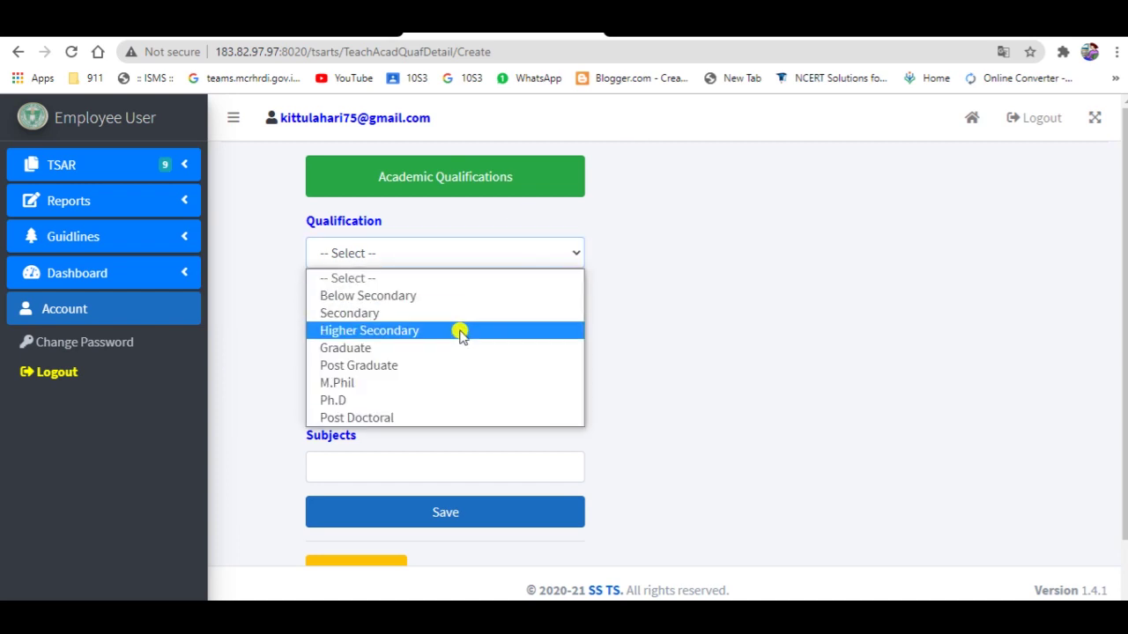
pyautogui.click(427, 349)
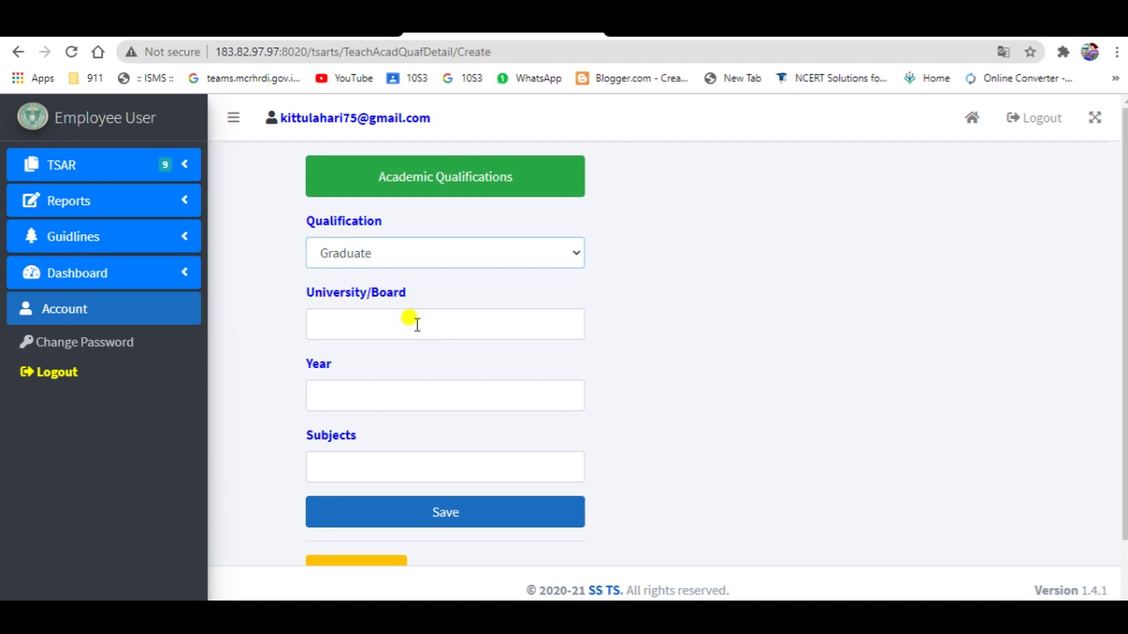
pyautogui.click(417, 325)
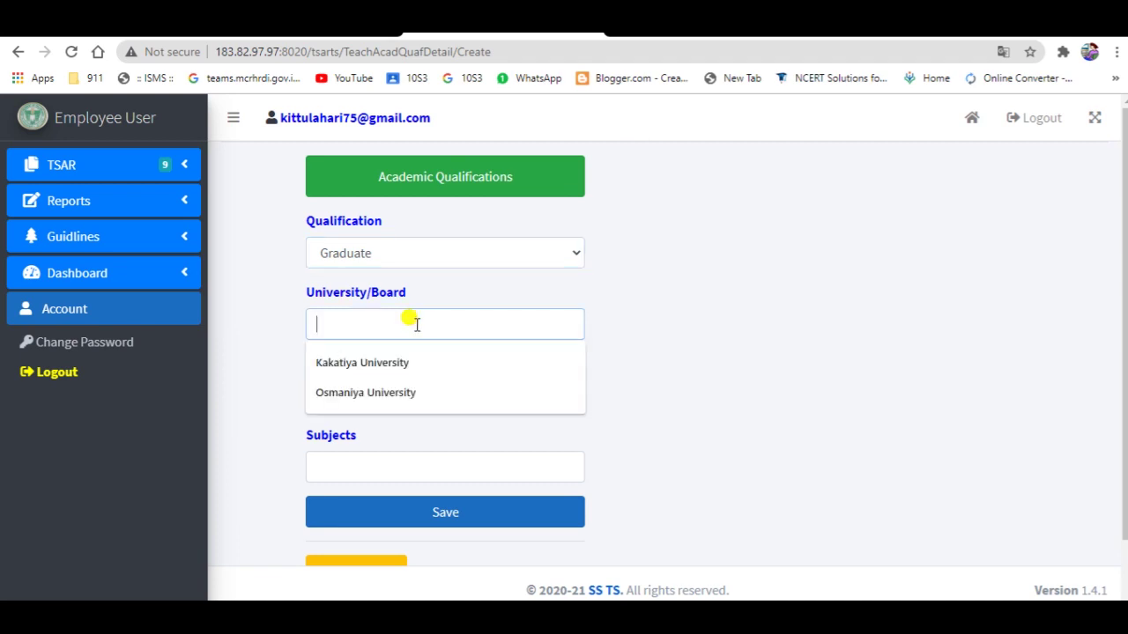
pyautogui.click(389, 363)
pyautogui.click(370, 393)
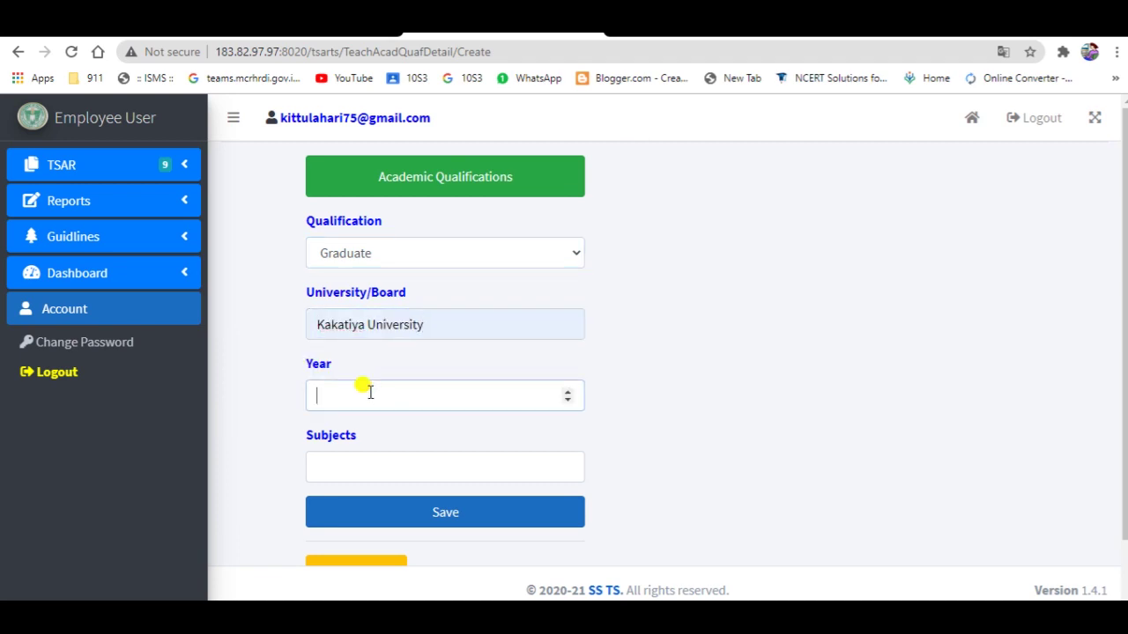
pyautogui.write('1993')
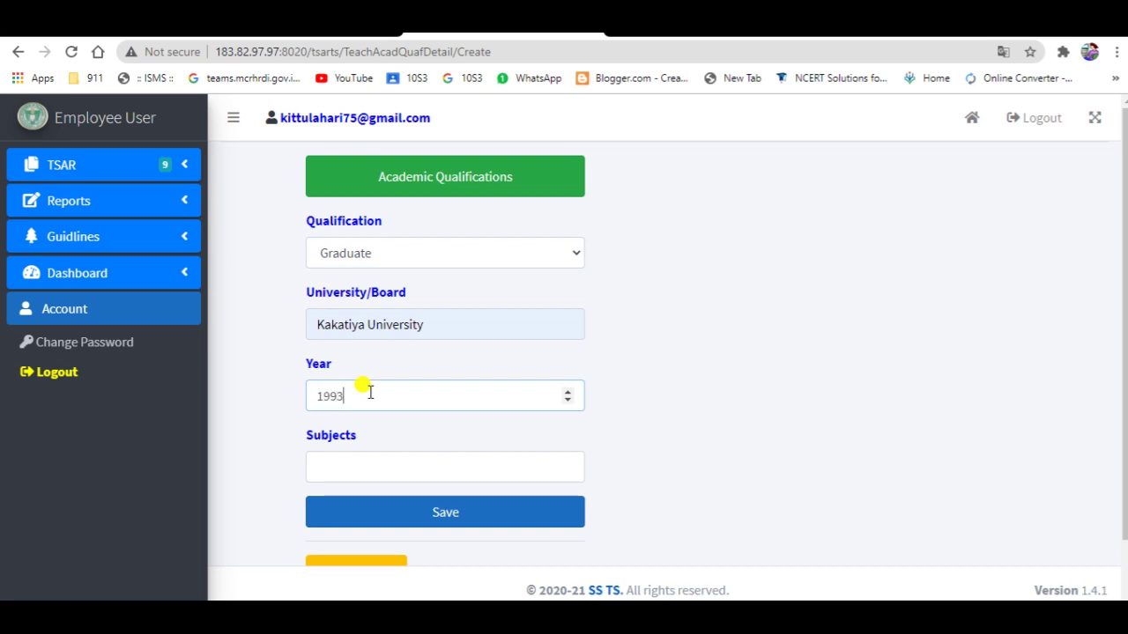
pyautogui.press('BackSpace')
pyautogui.write('5')
# - Enter "Botanay ,zoology,chemistry" as the subjects of the Graduate qualification and save the record
pyautogui.click(380, 468)
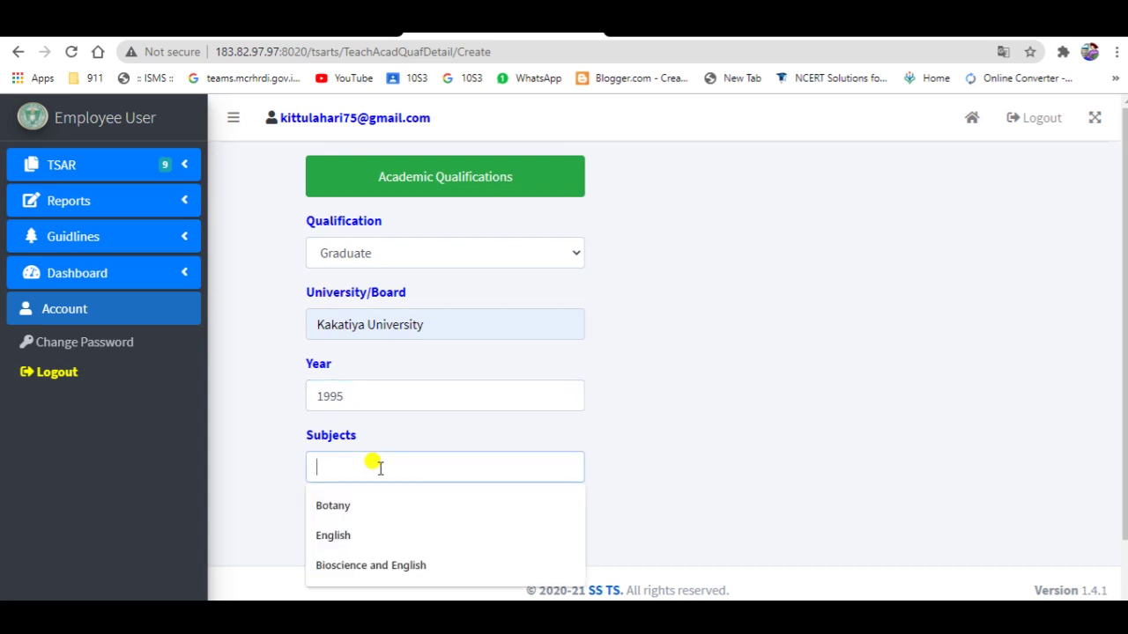
pyautogui.write('B')
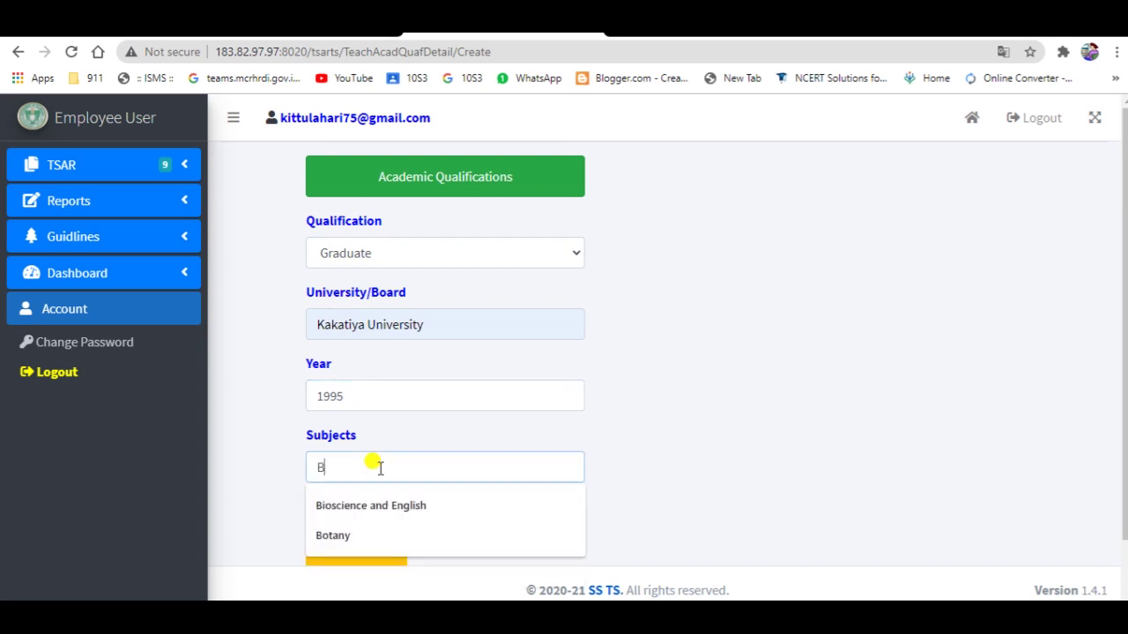
pyautogui.write('otan')
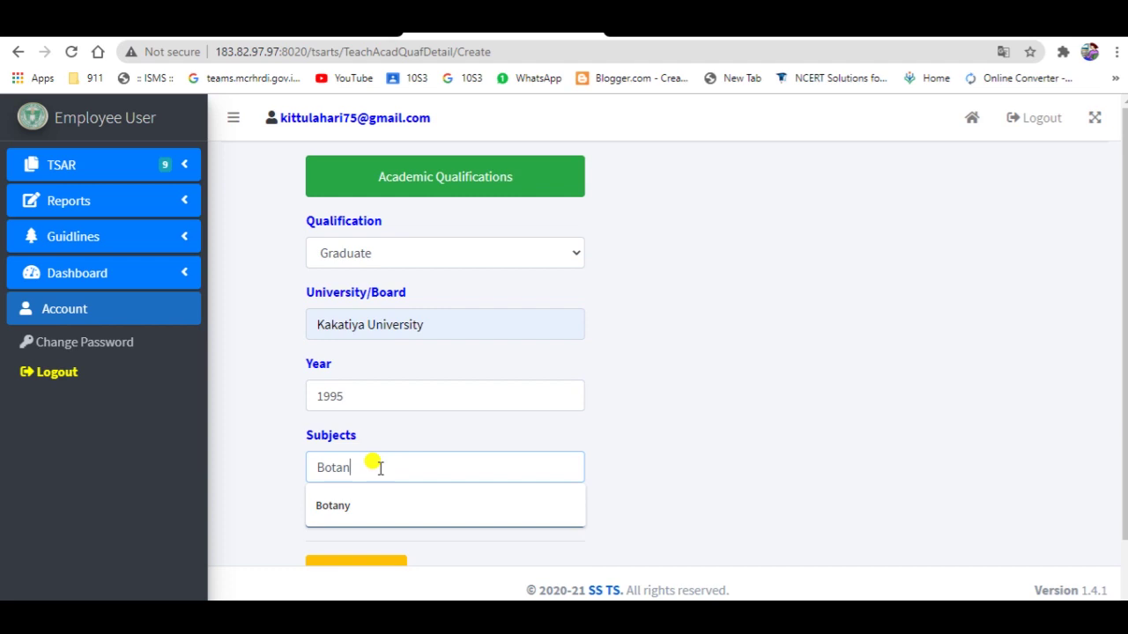
pyautogui.write('ay')
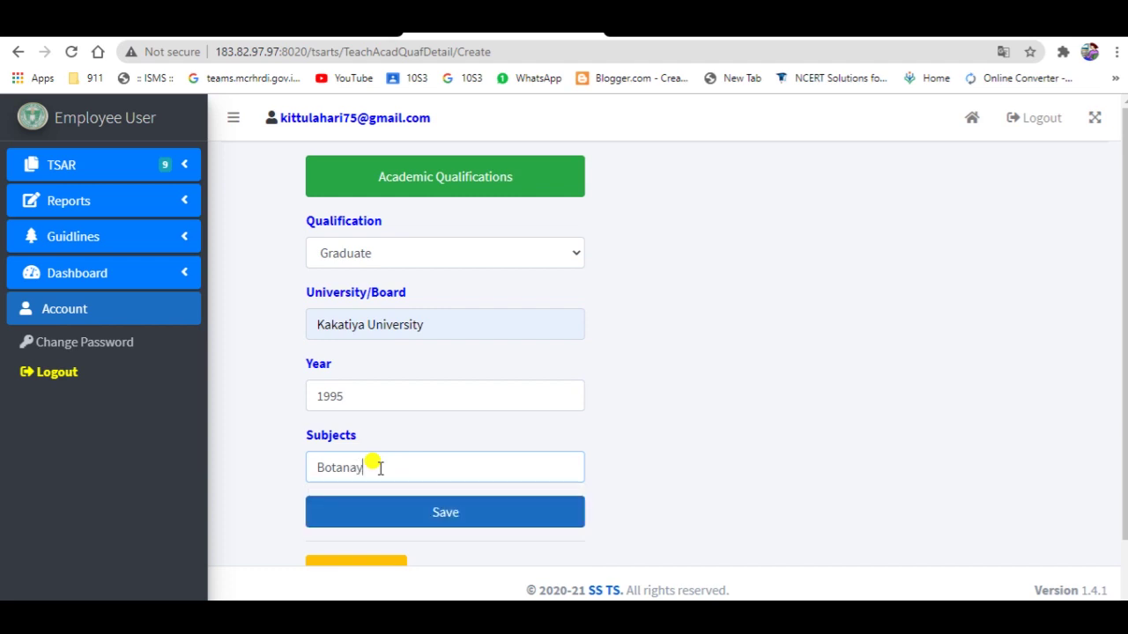
pyautogui.write(' ,Zoology,chem')
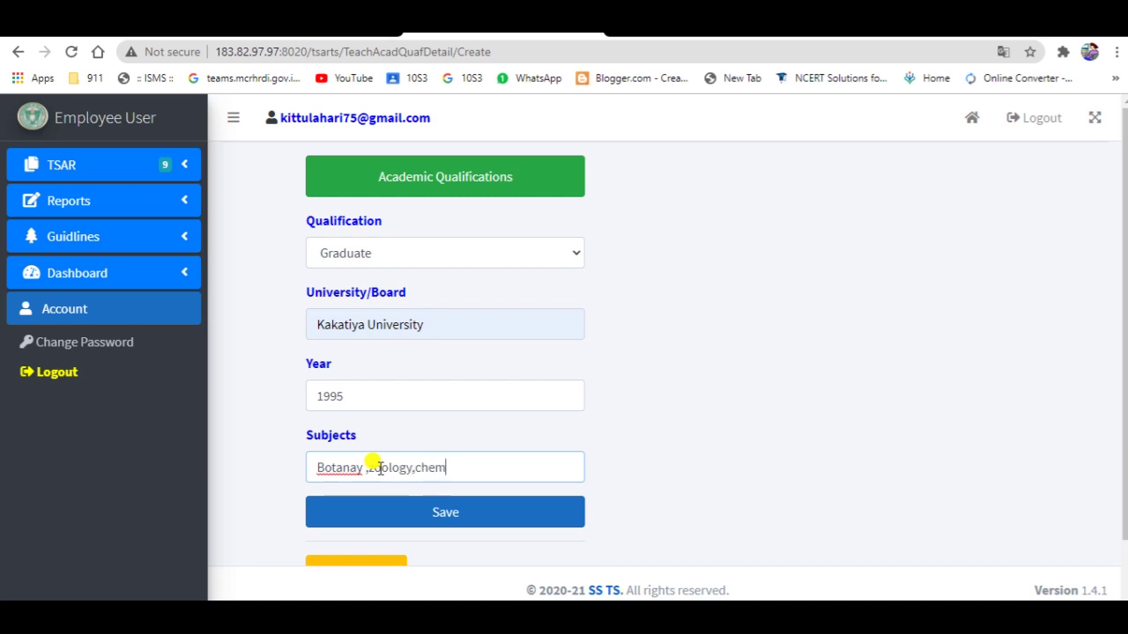
pyautogui.write('istry')
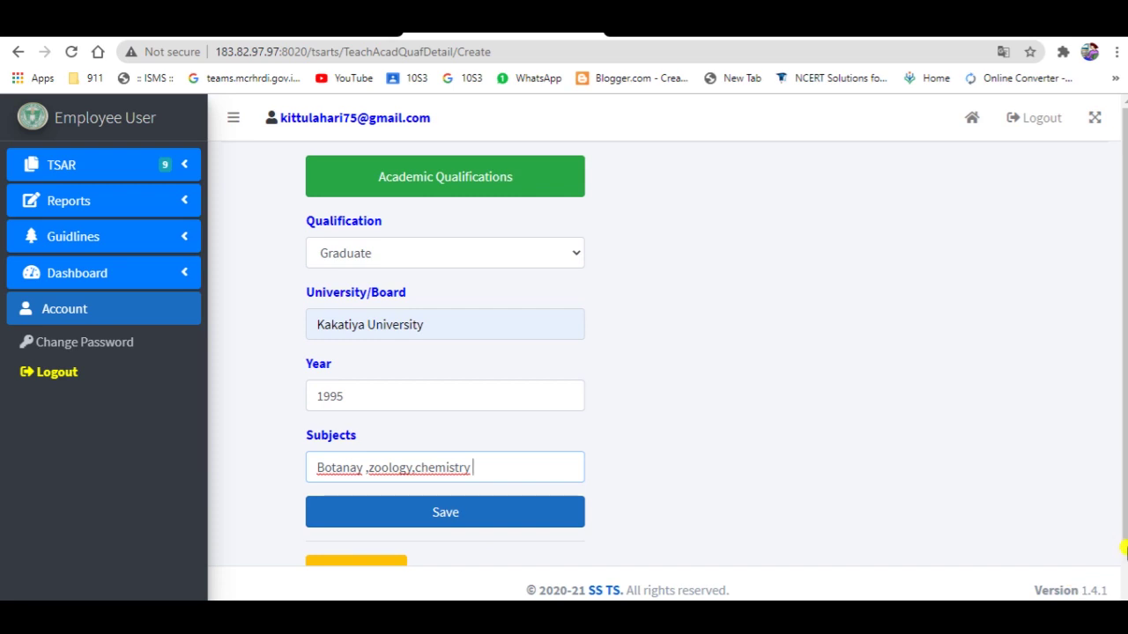
pyautogui.scroll(-1, 1124, 548)
pyautogui.scroll(-2, 1124, 548)
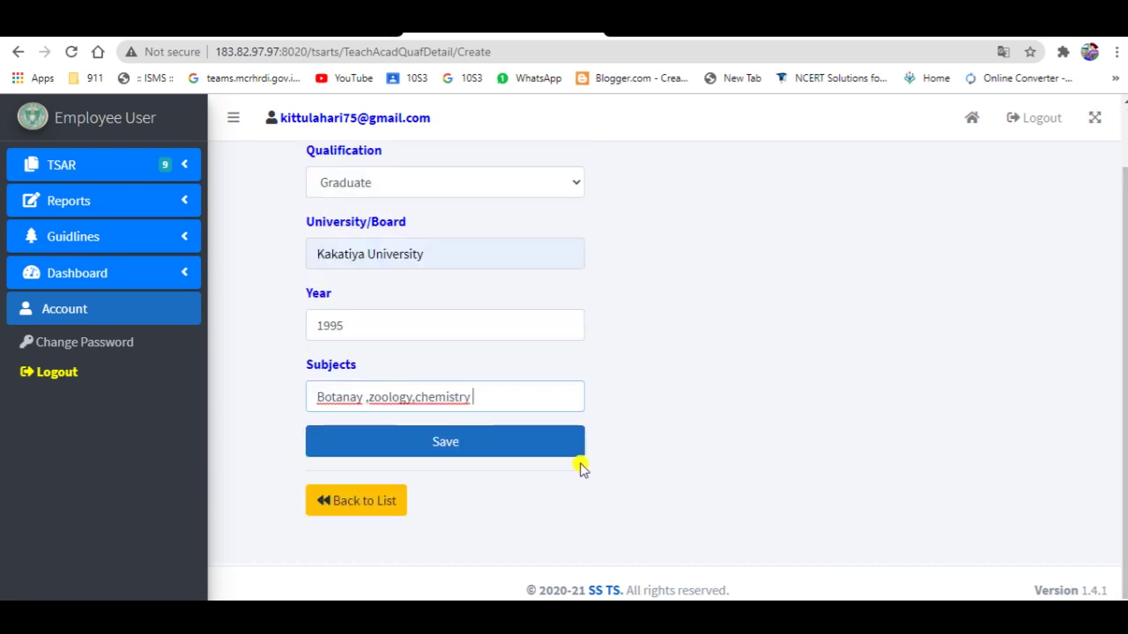
pyautogui.click(518, 440)
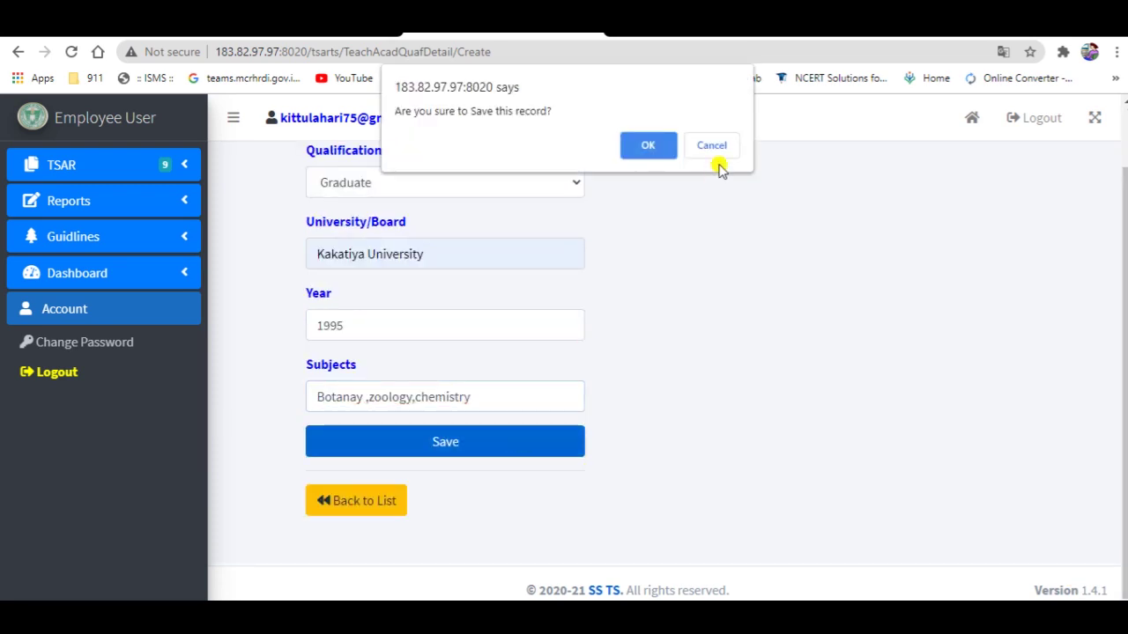
pyautogui.click(650, 146)
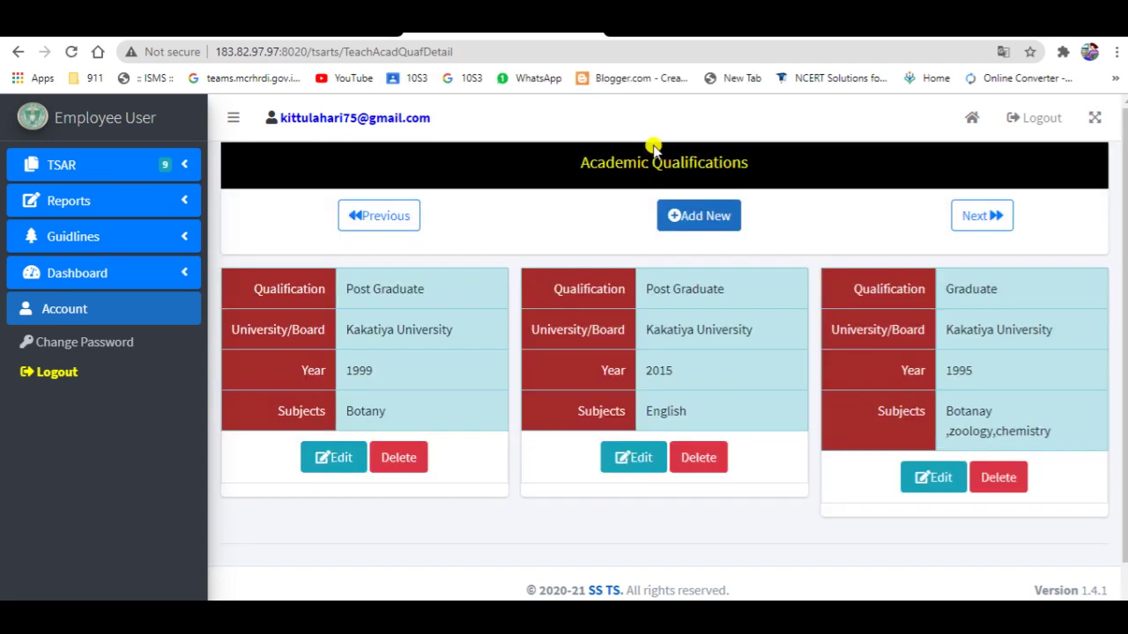
# - Proceed past the academic and professional qualifications lists to the new Experiences form, confirming each move
pyautogui.click(996, 224)
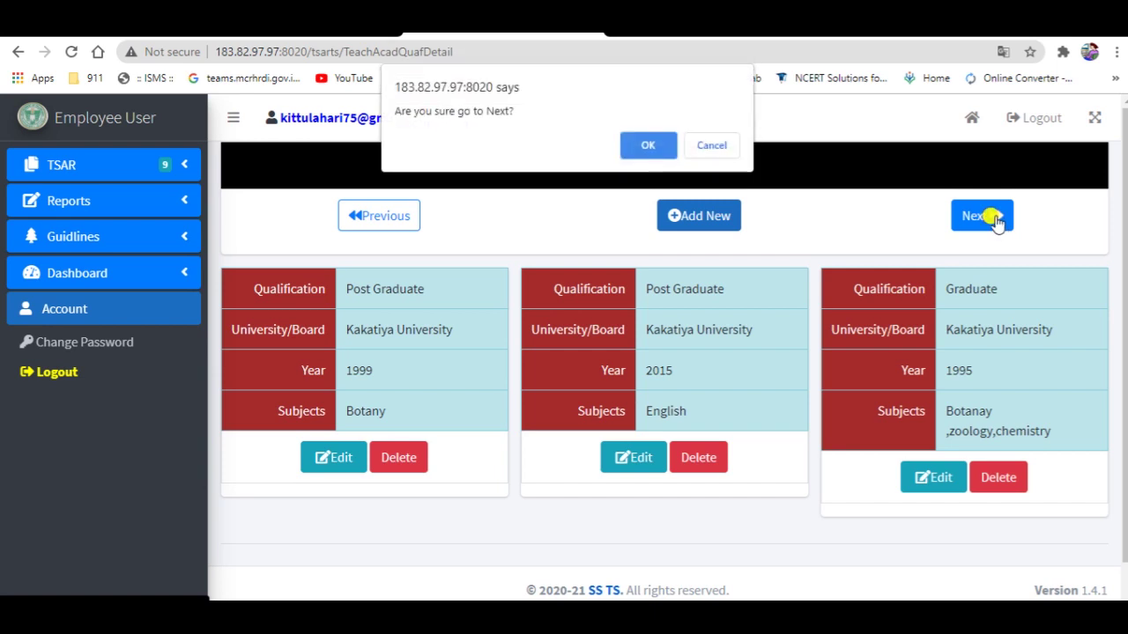
pyautogui.click(647, 145)
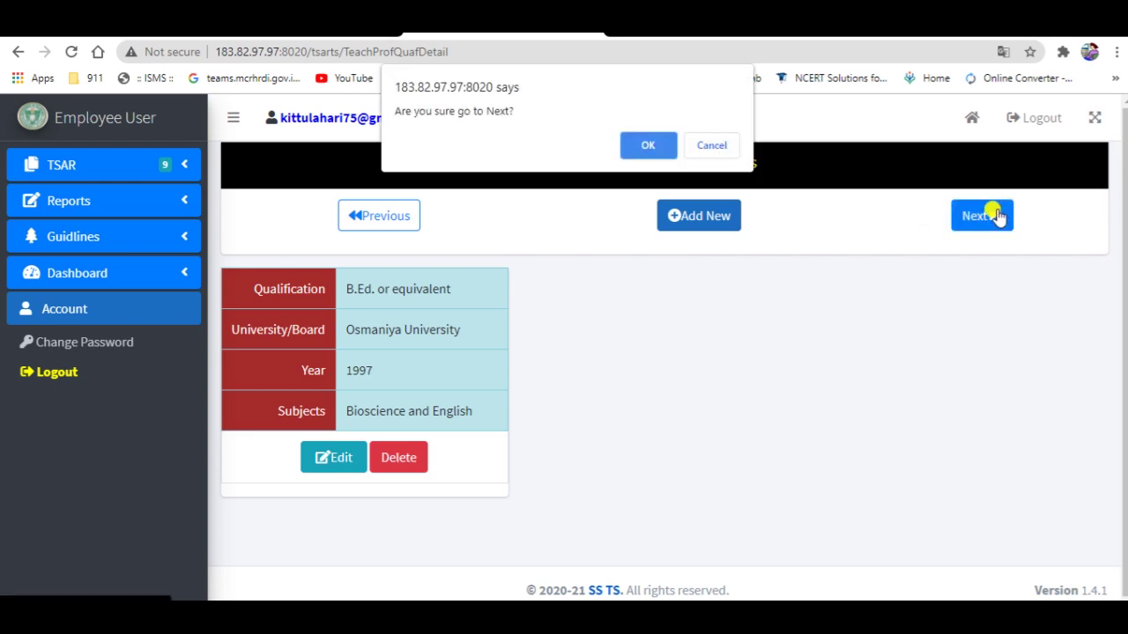
pyautogui.click(652, 143)
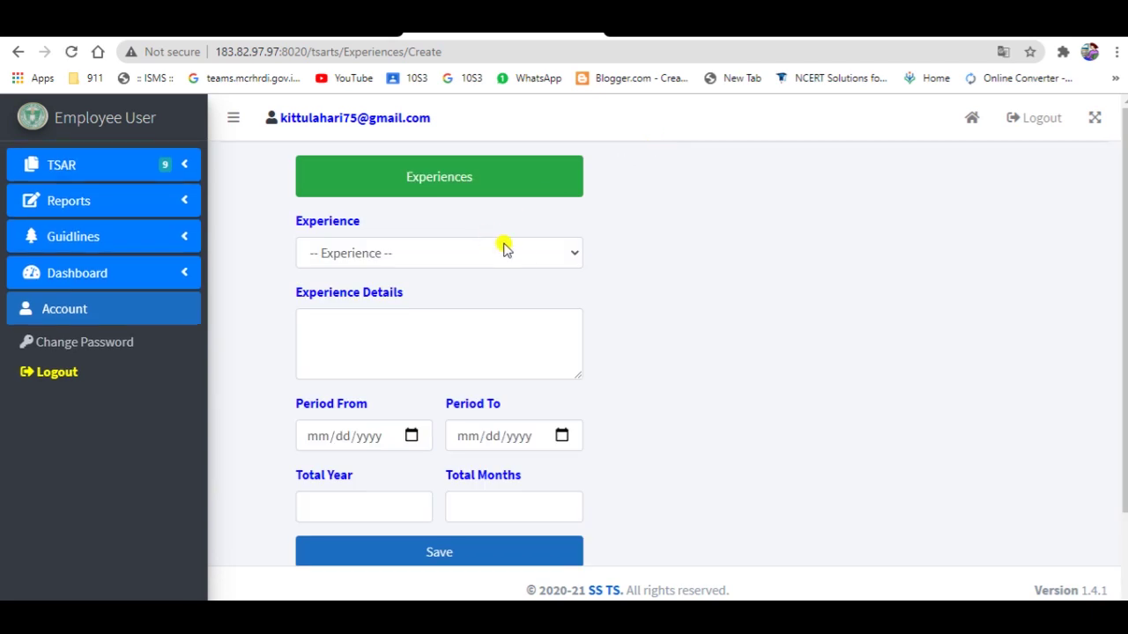
# - Set the experience type to Teaching - PRT and enter "SECONDARY GRADE TEACHER" as the experience details
pyautogui.click(574, 254)
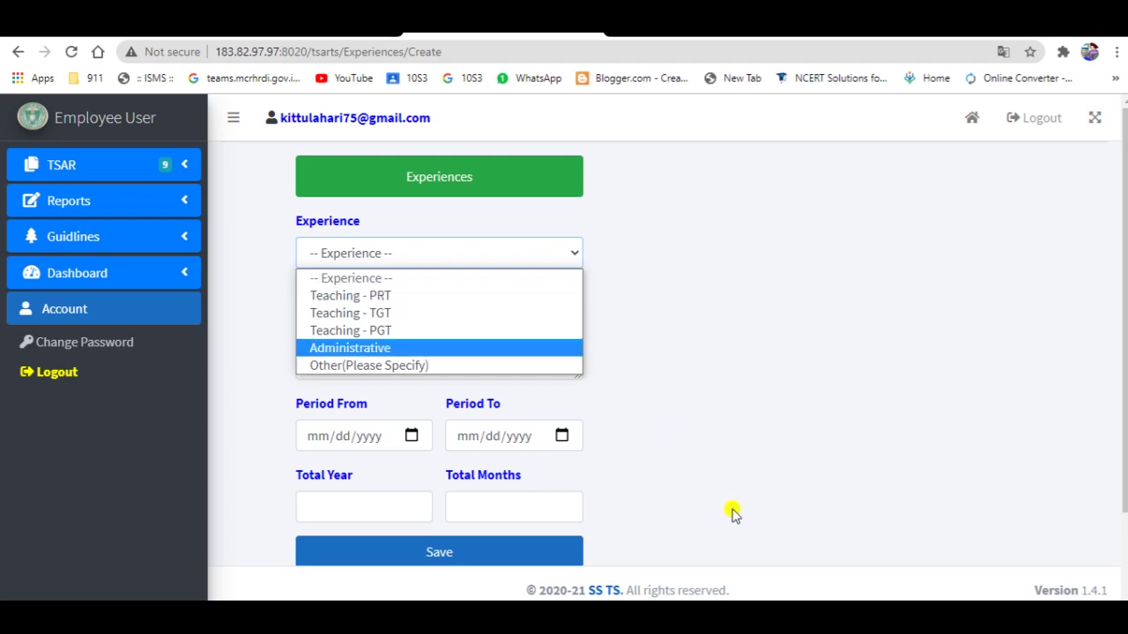
pyautogui.click(598, 340)
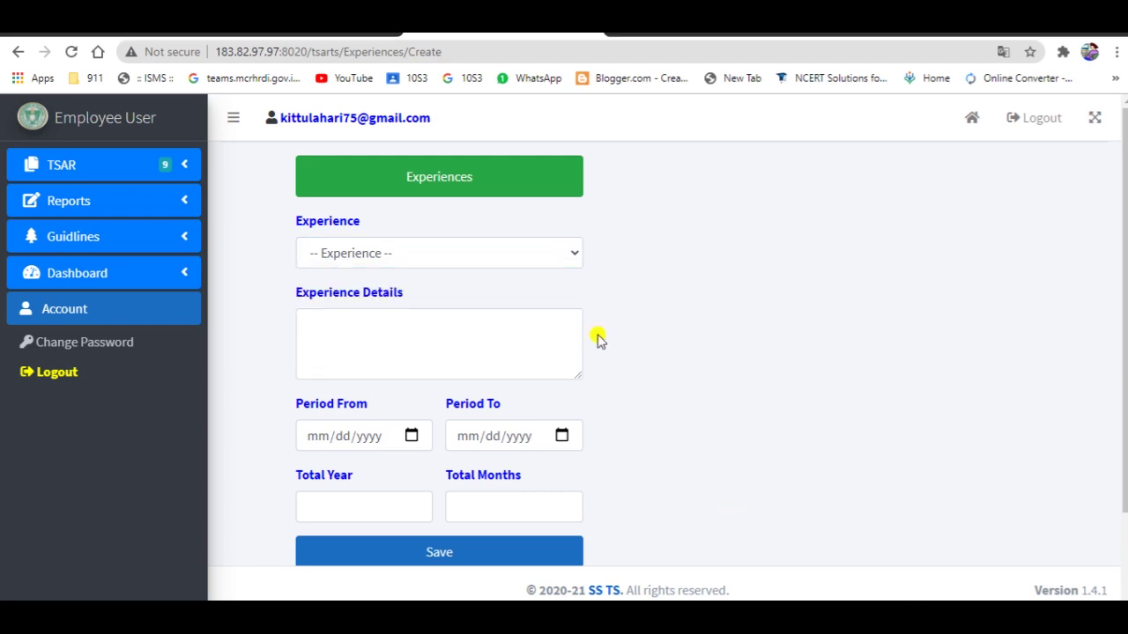
pyautogui.click(571, 252)
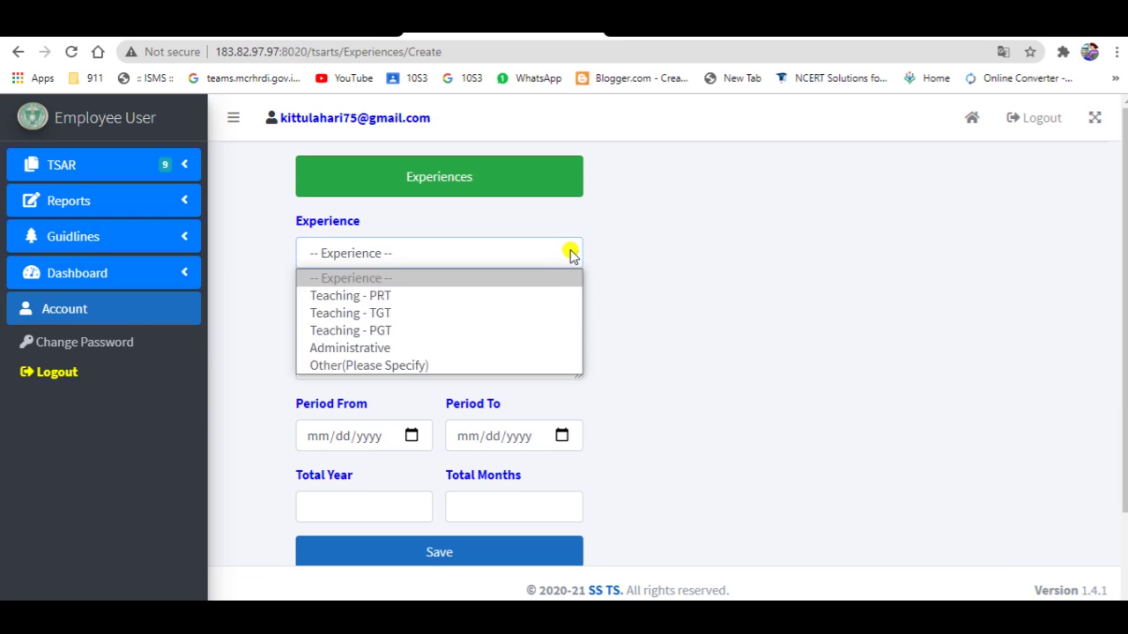
pyautogui.click(423, 296)
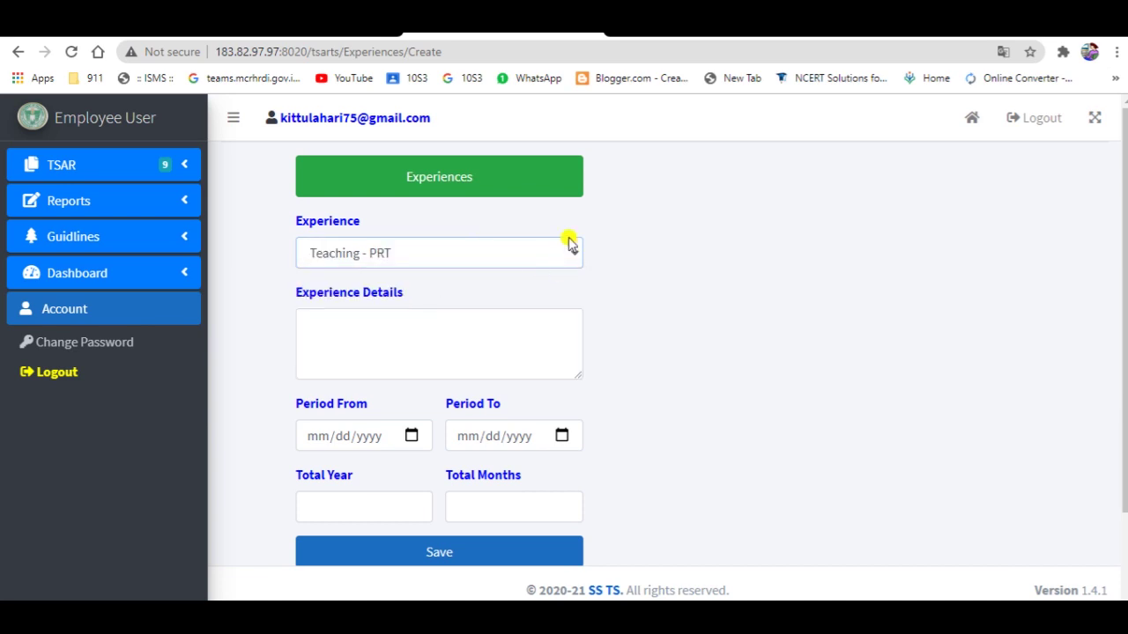
pyautogui.click(323, 325)
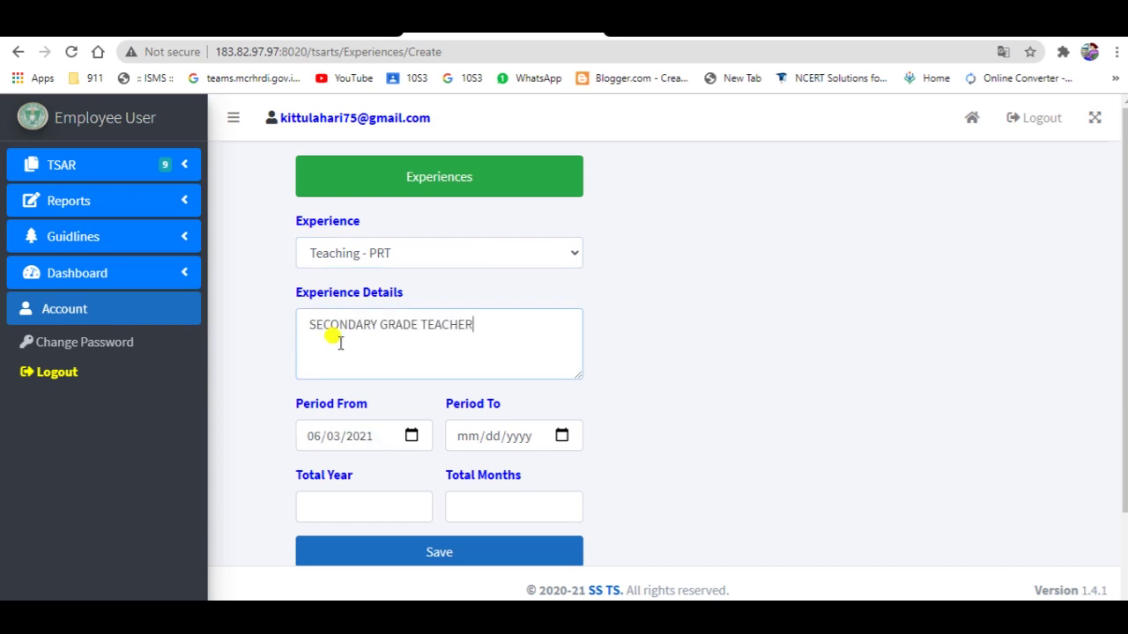
# - Set the start date of the experience period to 10/26/1998
pyautogui.click(411, 436)
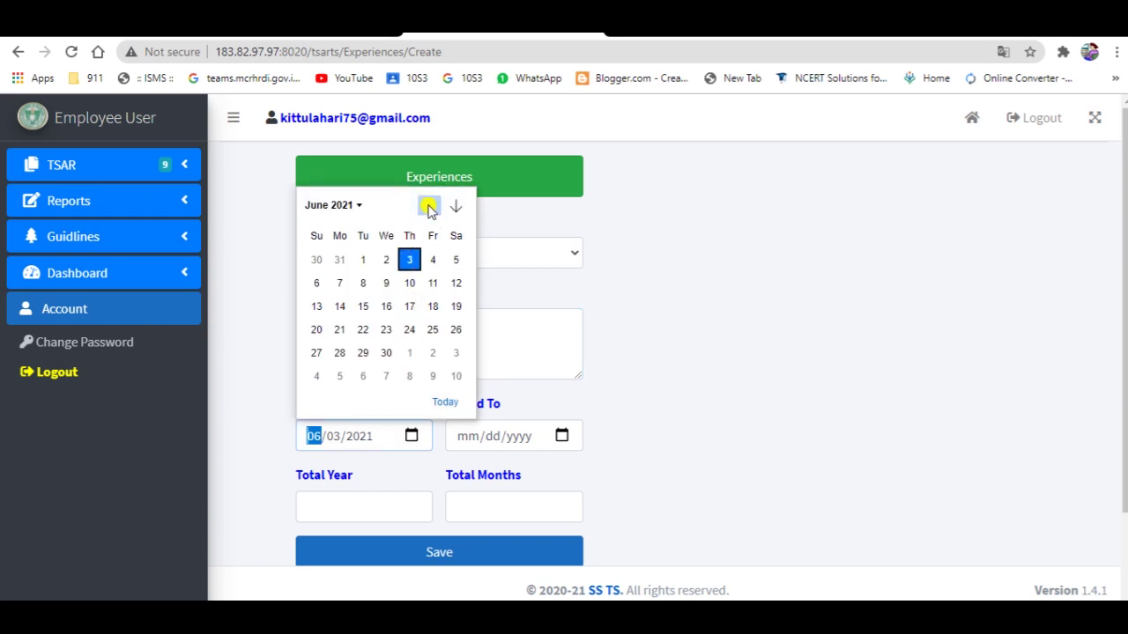
pyautogui.click(429, 204)
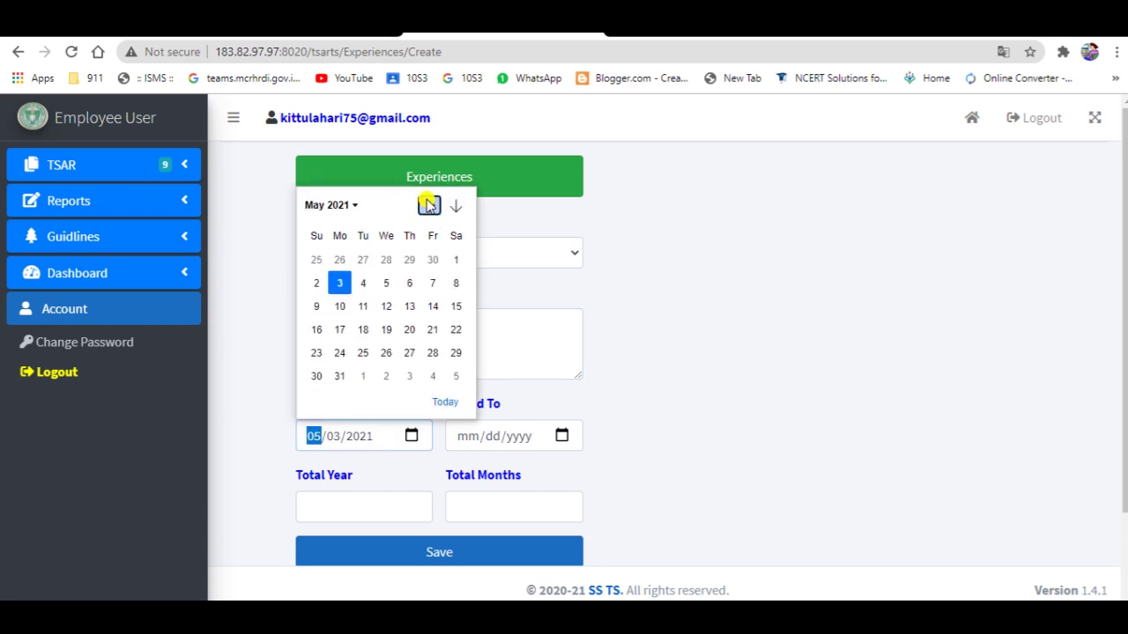
pyautogui.scroll(12, 429, 205)
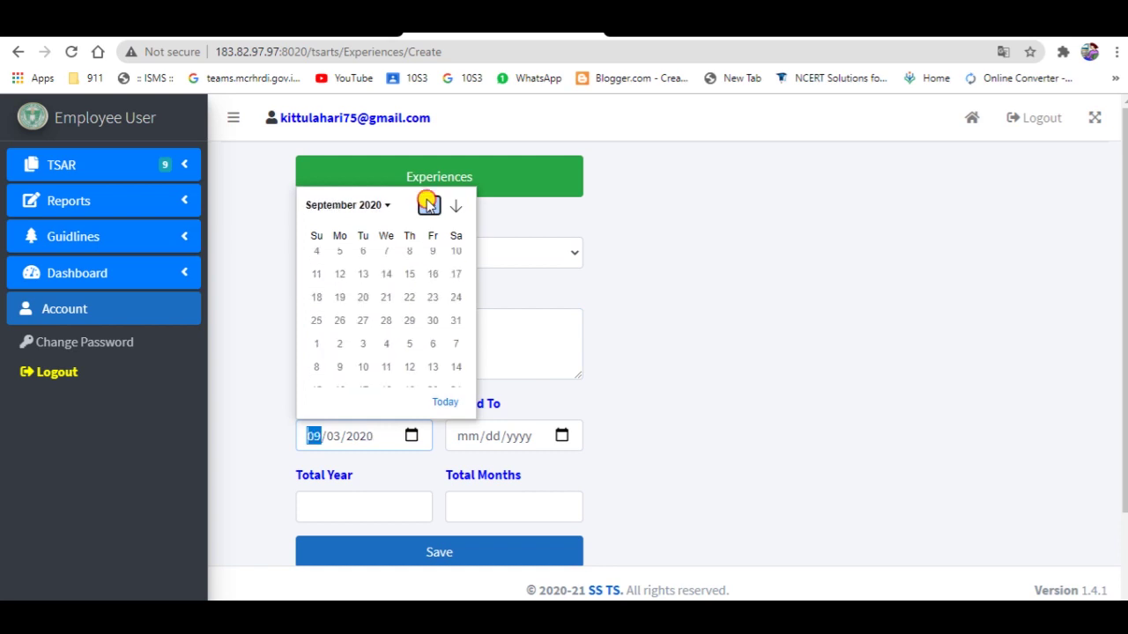
pyautogui.click(360, 210)
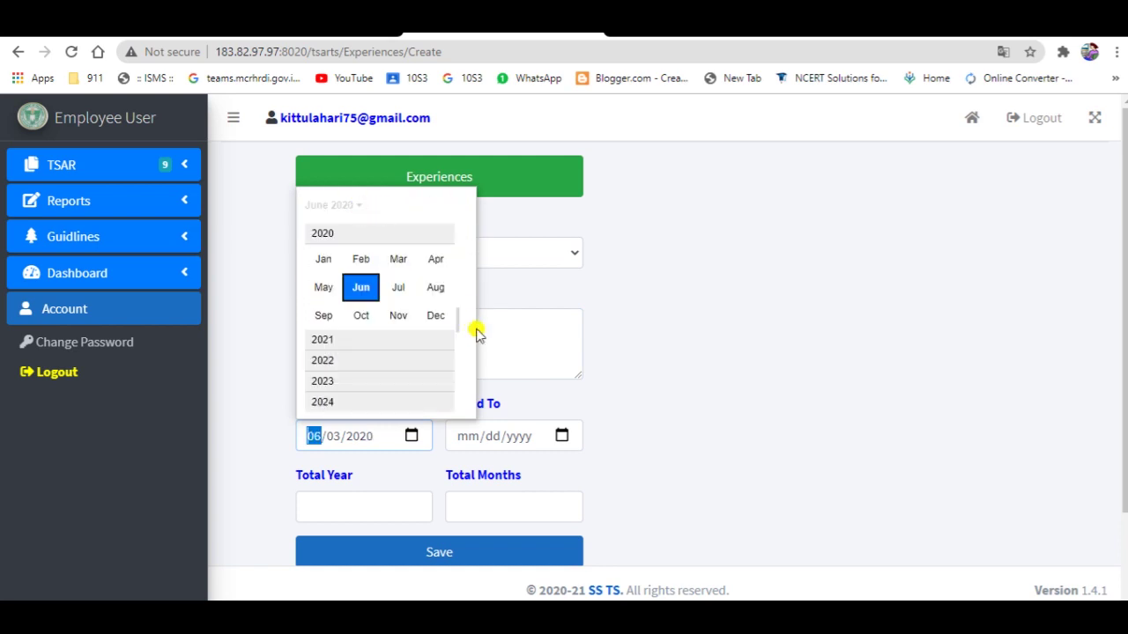
pyautogui.scroll(8, 455, 294)
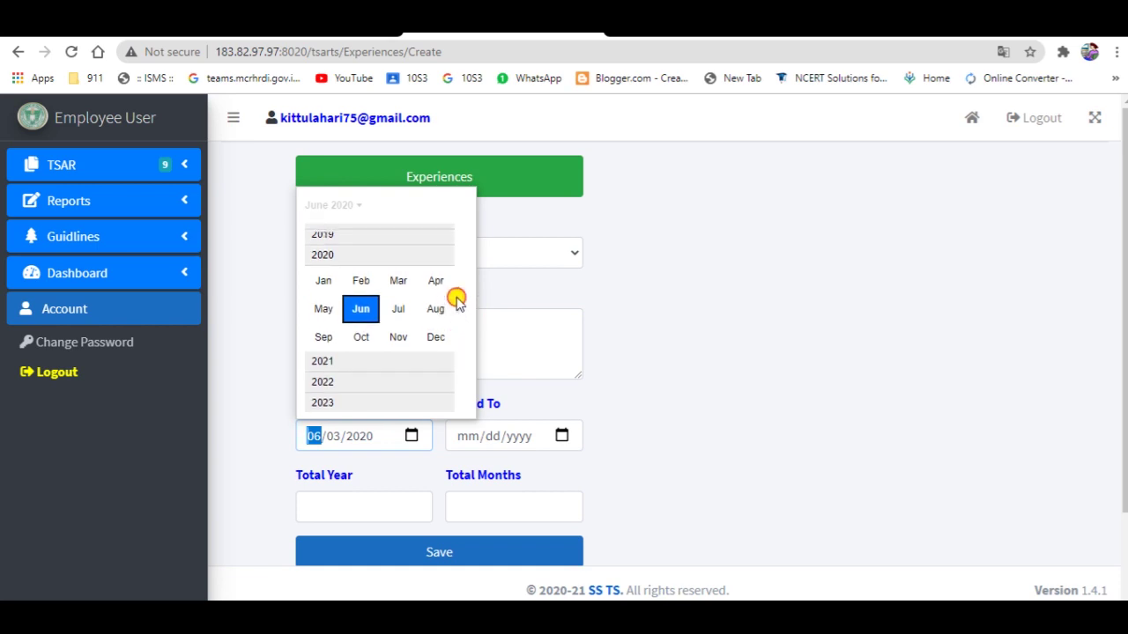
pyautogui.scroll(4, 456, 238)
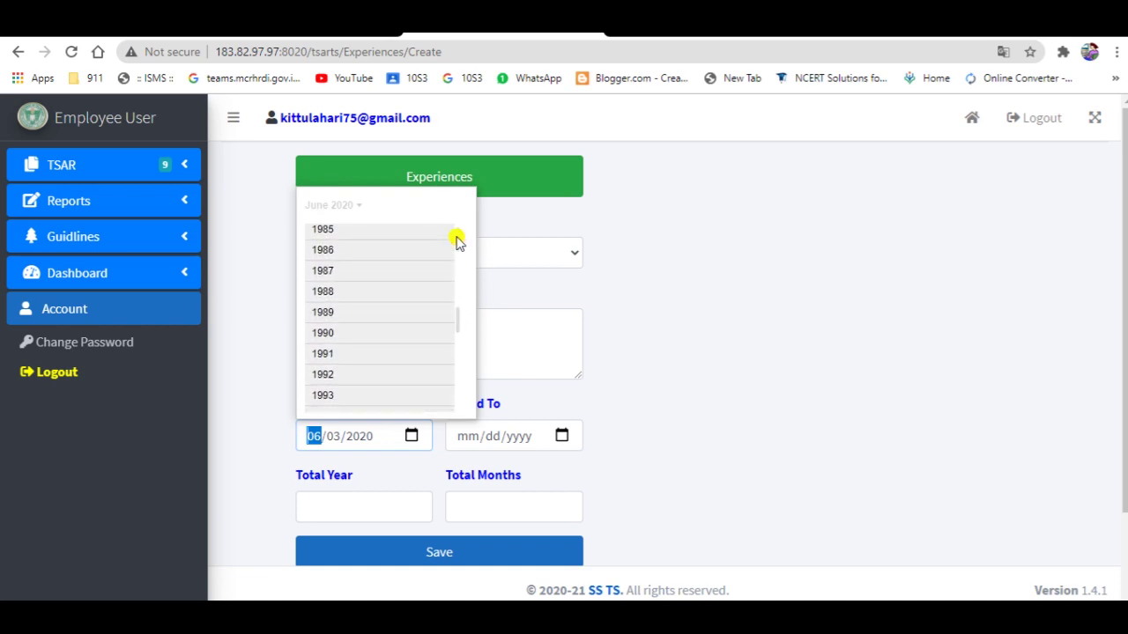
pyautogui.click(456, 333)
pyautogui.moveTo(456, 332); pyautogui.dragTo(459, 361)
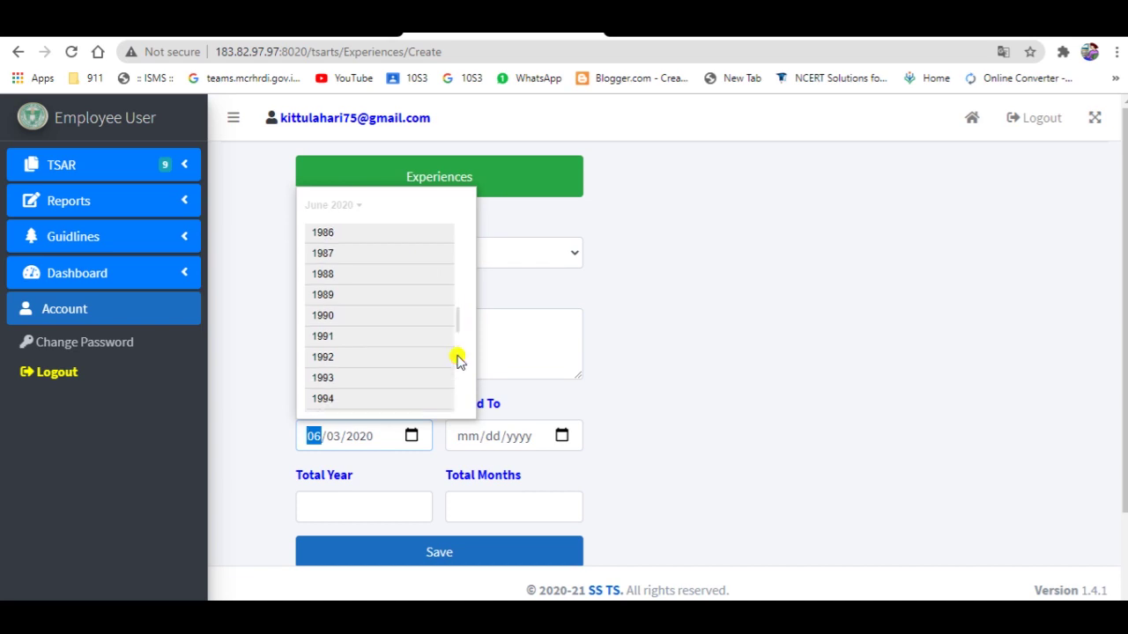
pyautogui.scroll(-3, 459, 359)
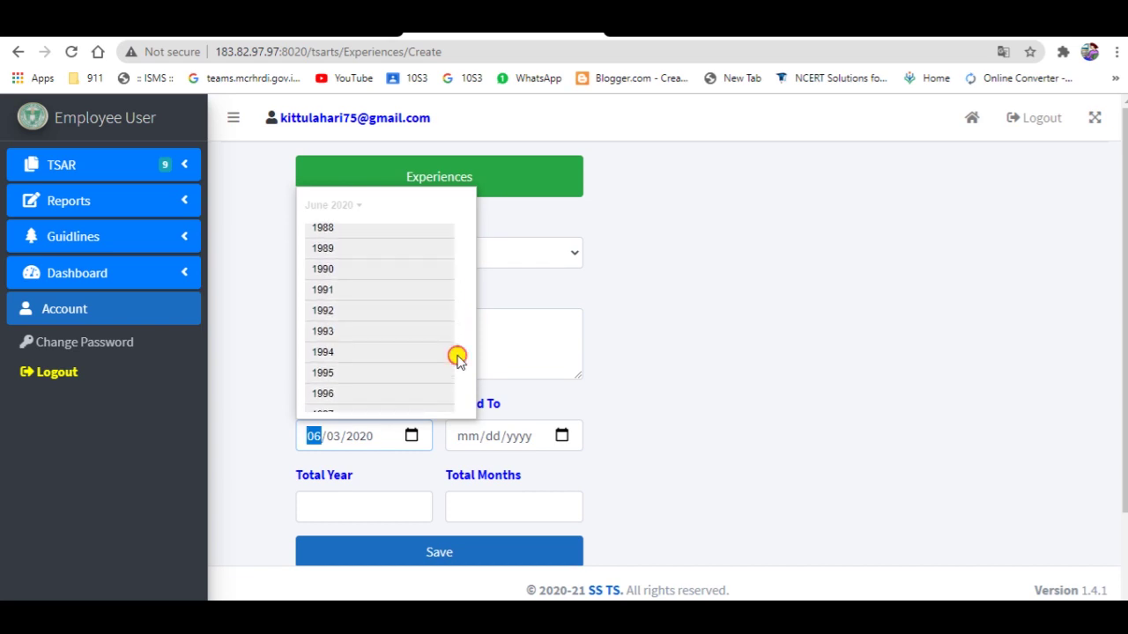
pyautogui.scroll(-1, 458, 359)
pyautogui.click(358, 385)
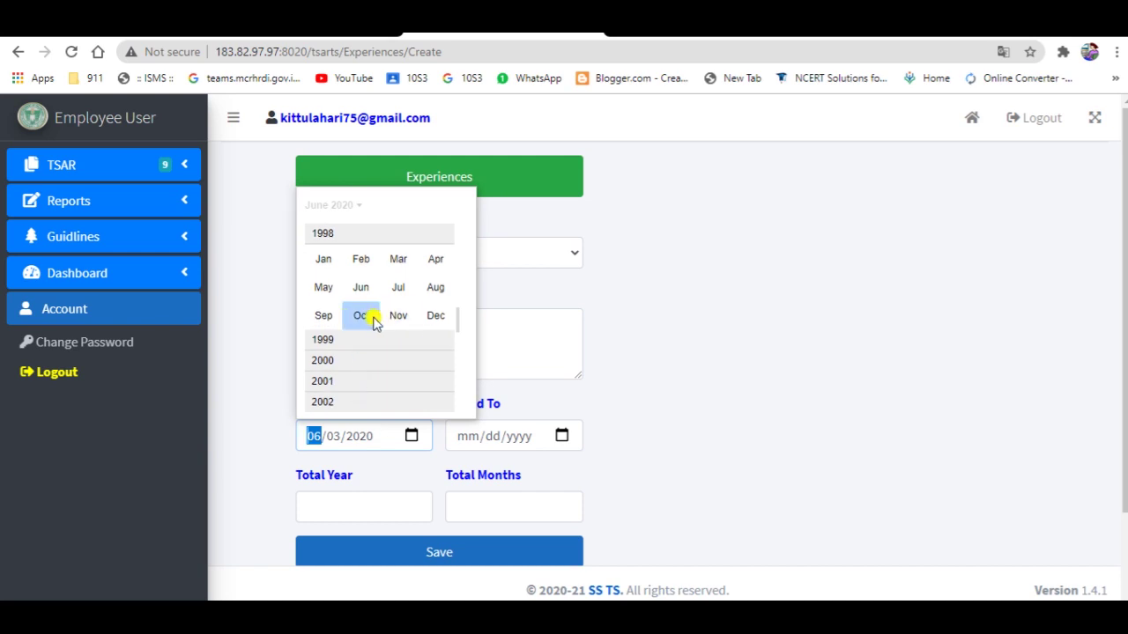
pyautogui.click(367, 319)
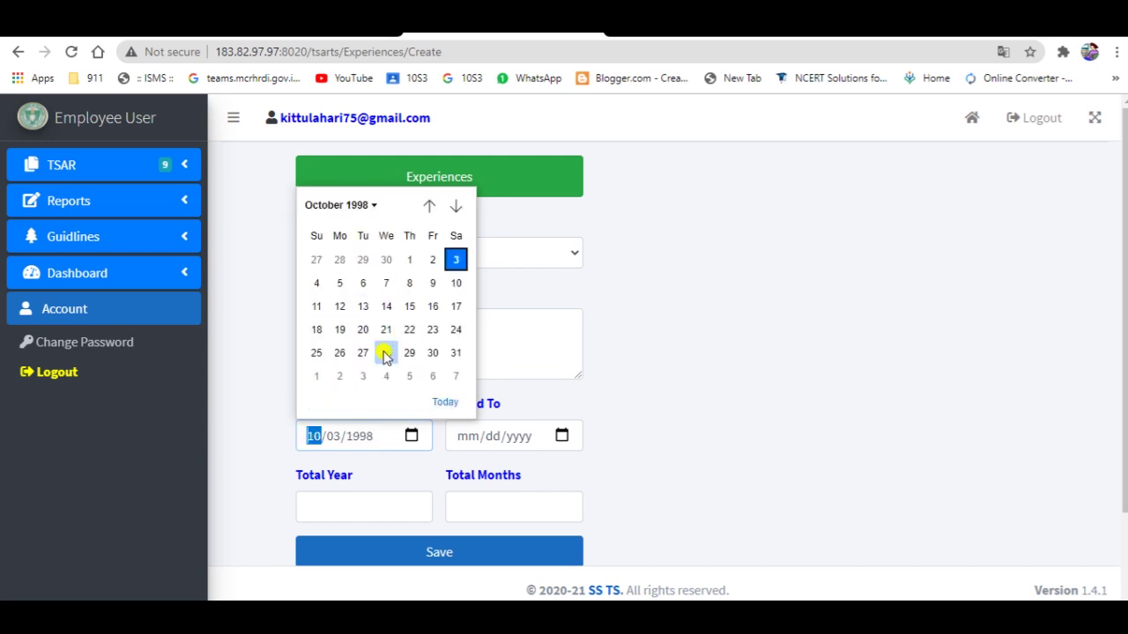
pyautogui.click(340, 353)
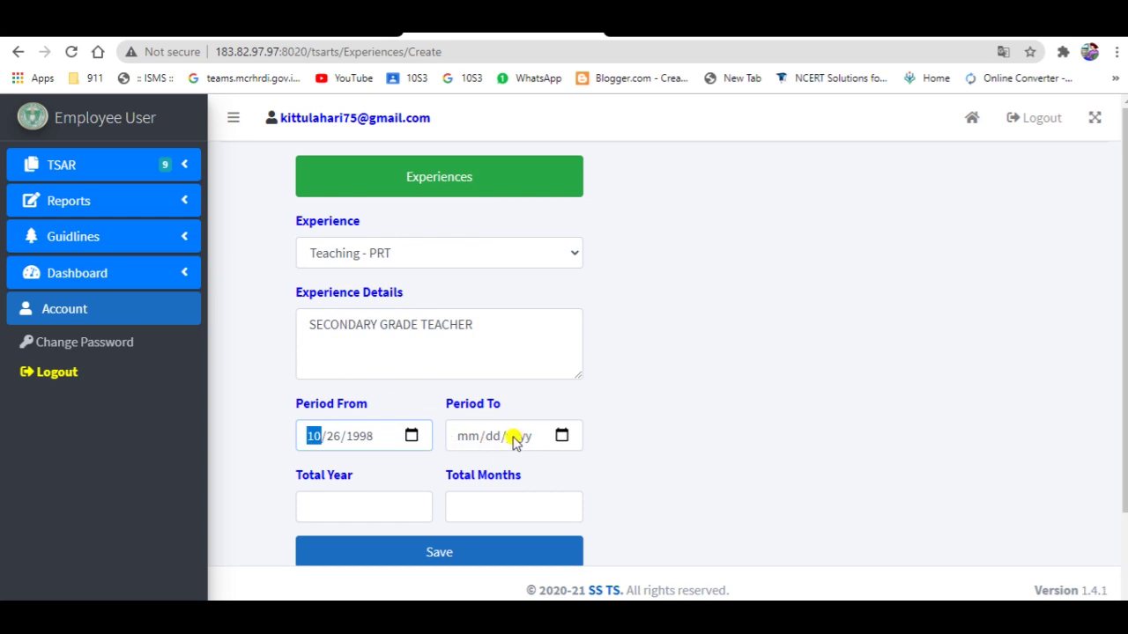
# - Set the end date of the experience period to today's date, 04/21/2021
pyautogui.click(472, 439)
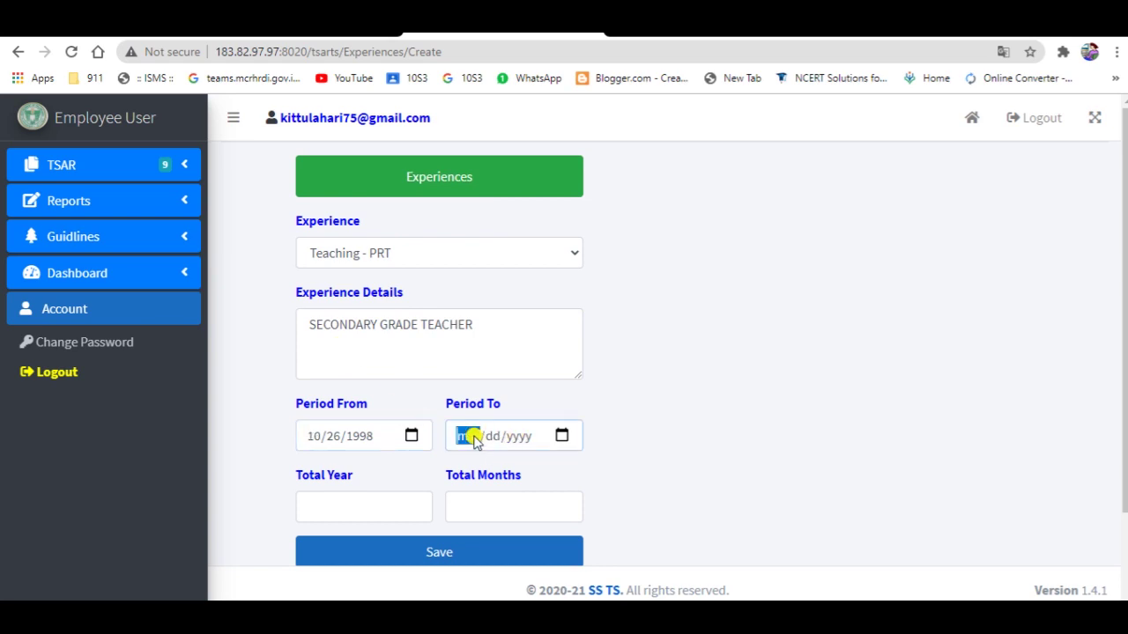
pyautogui.click(561, 435)
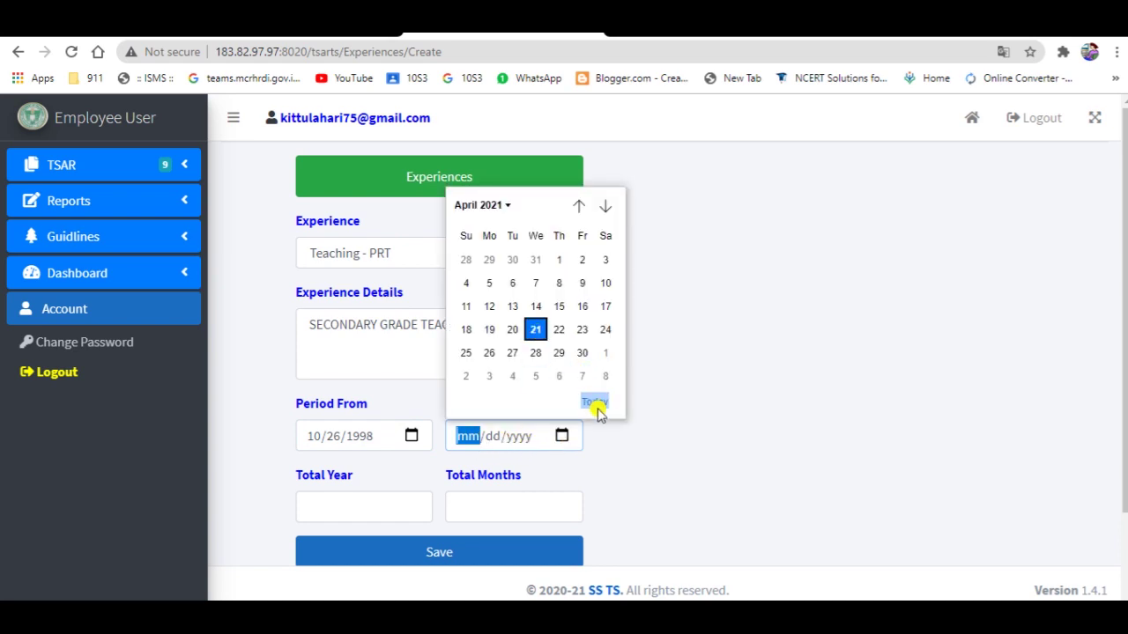
pyautogui.click(596, 403)
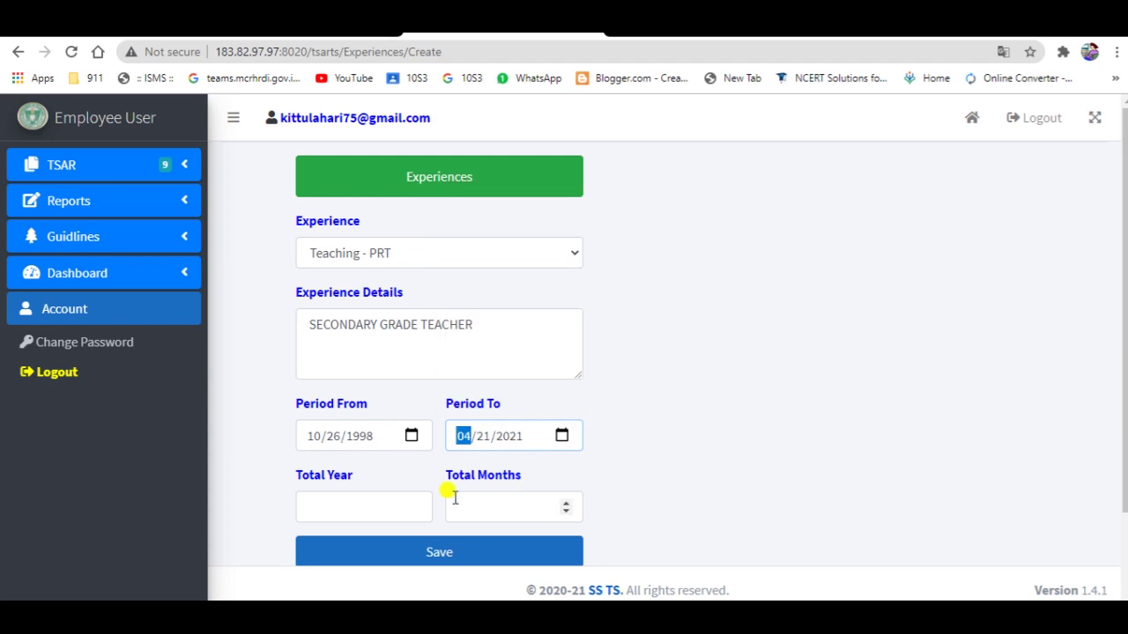
# - Enter a total of 22 years and 6 months for the teaching experience and save the record
pyautogui.click(364, 506)
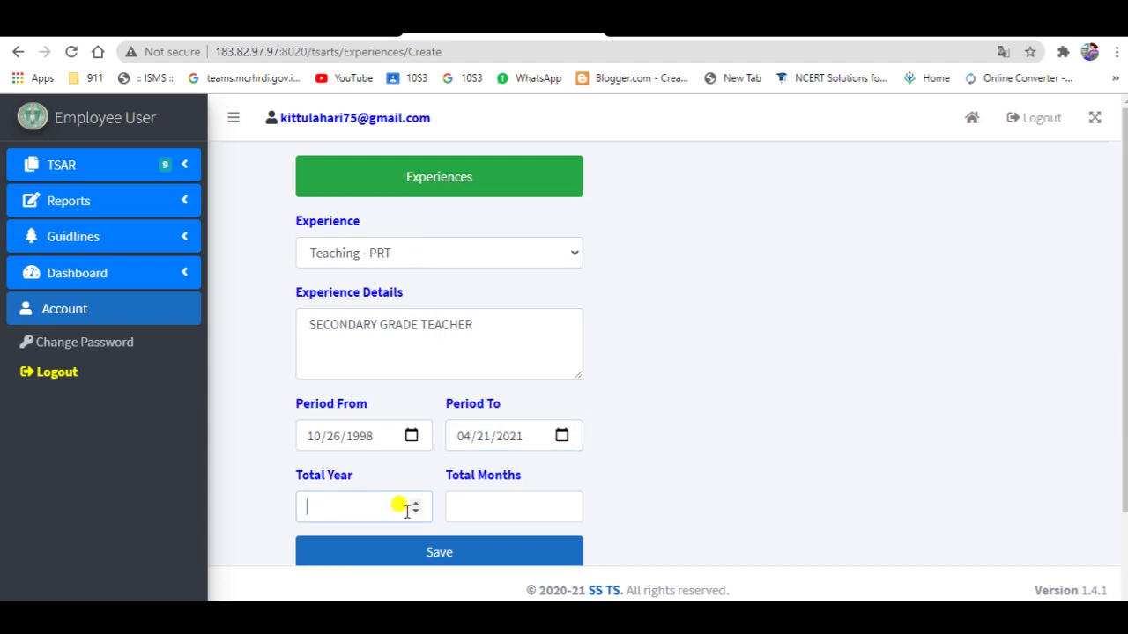
pyautogui.write('22')
pyautogui.click(460, 508)
pyautogui.write('6')
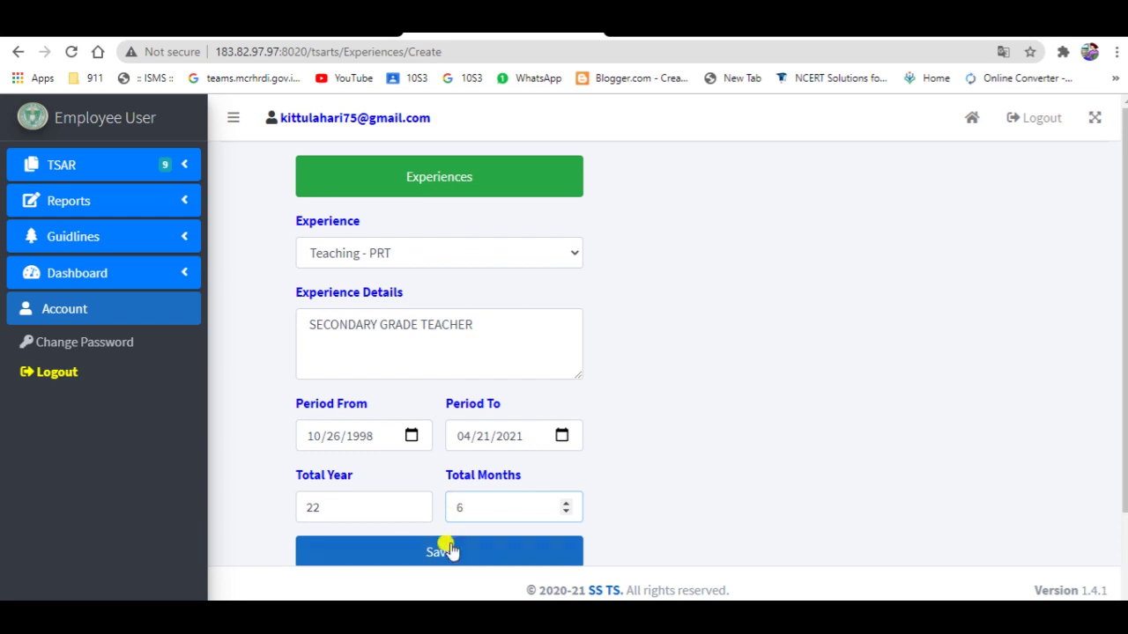
pyautogui.click(458, 553)
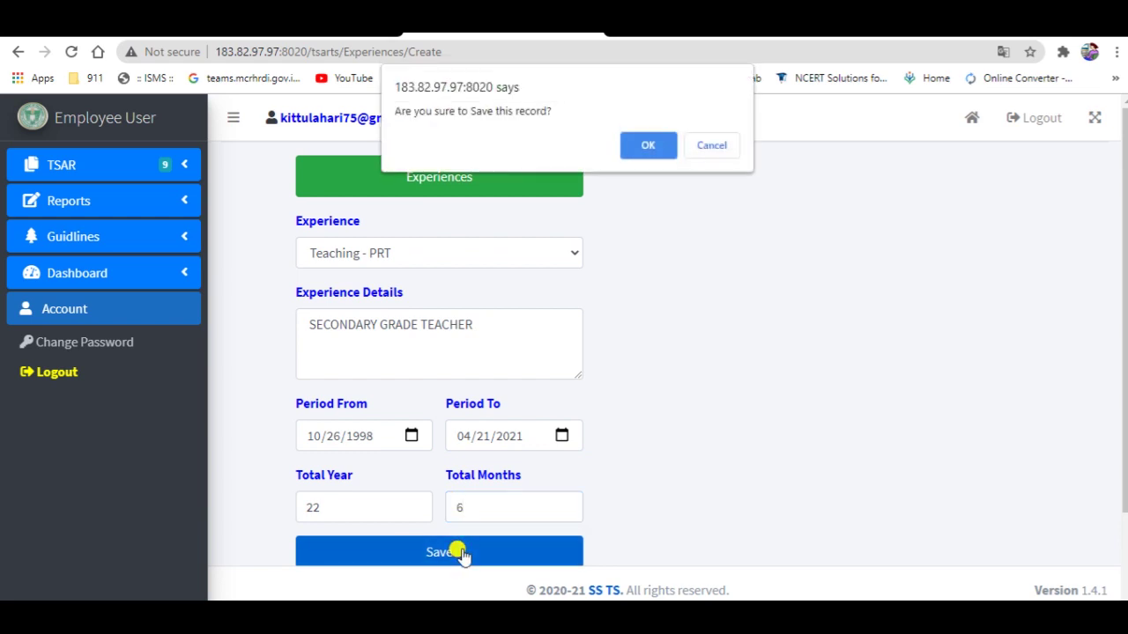
pyautogui.click(642, 146)
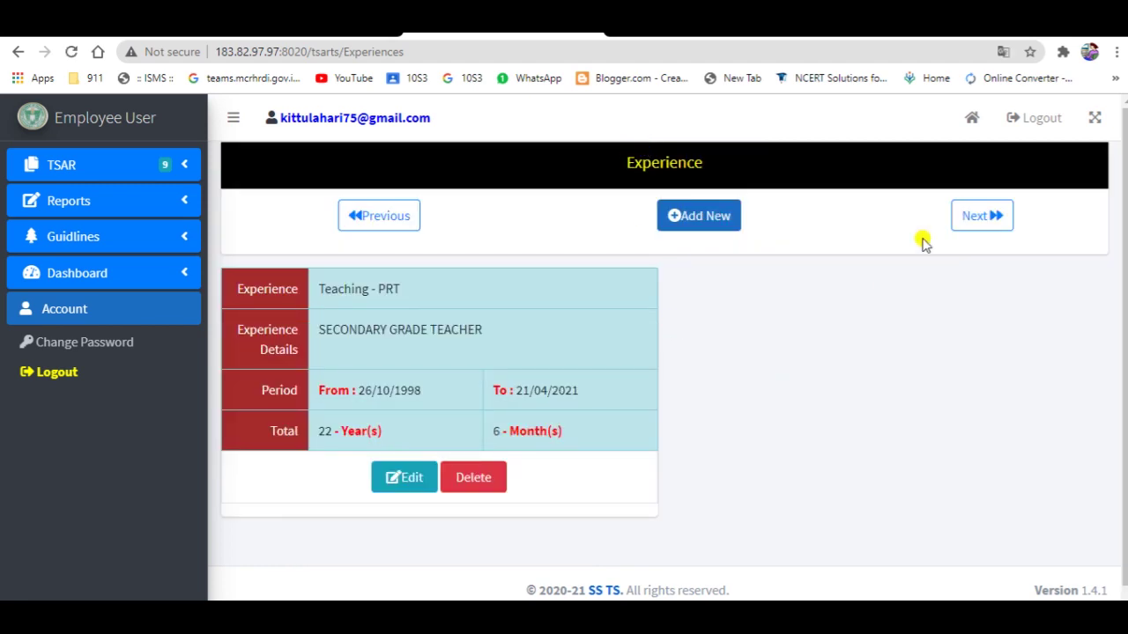
# - Continue to the in-service programmes section and enter "TEACHING OF ENVIRONMENTAL STUDIES" as the programme title
pyautogui.click(972, 218)
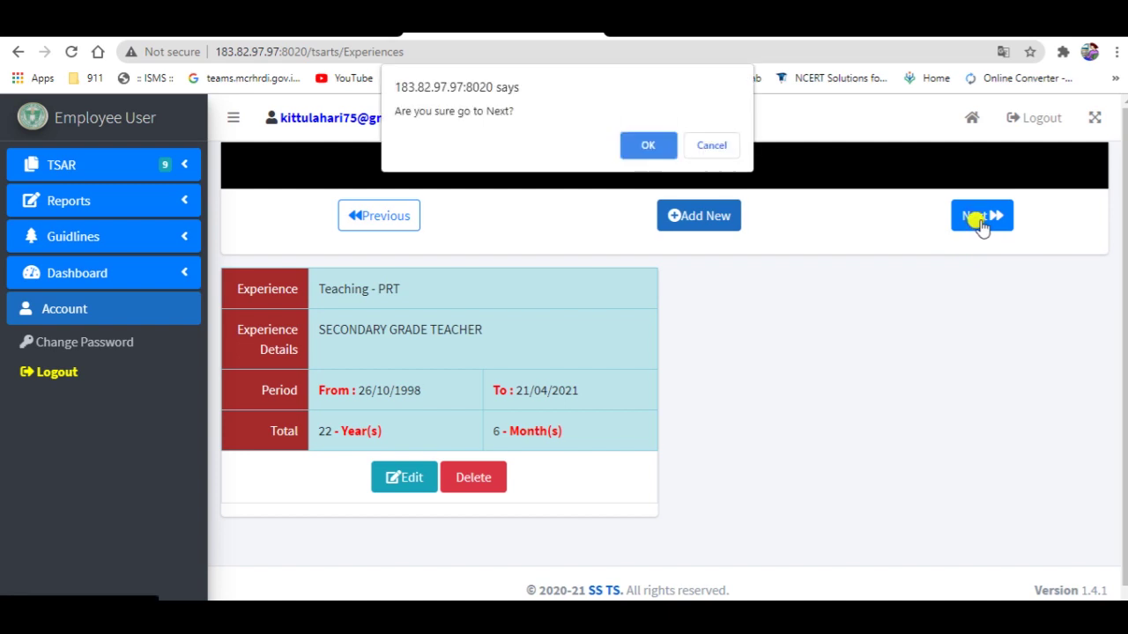
pyautogui.click(654, 147)
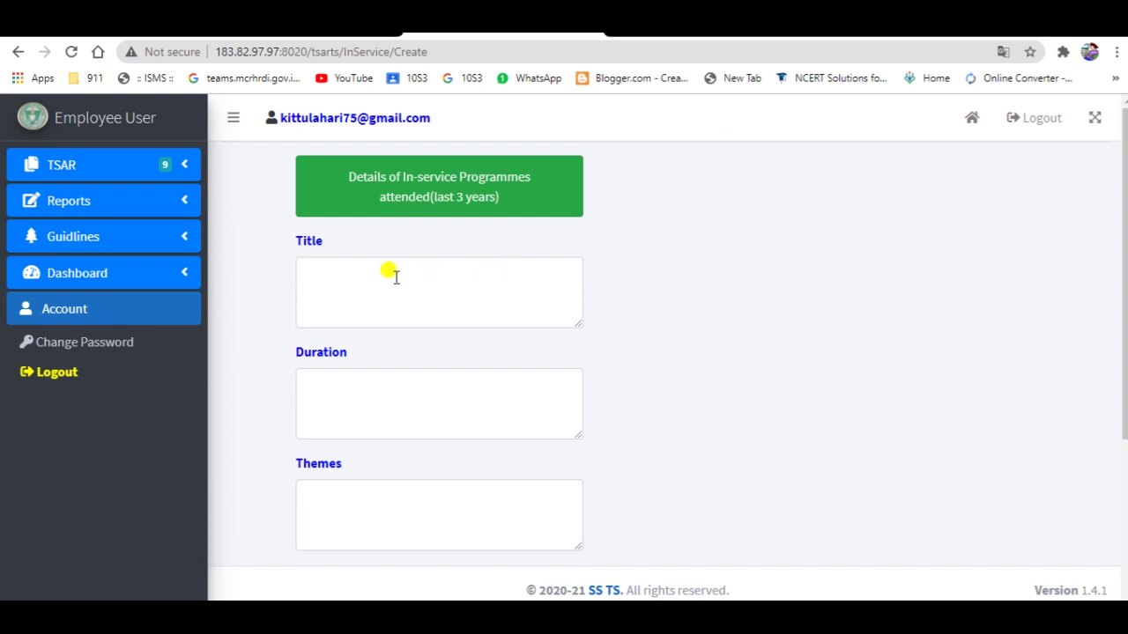
pyautogui.click(324, 269)
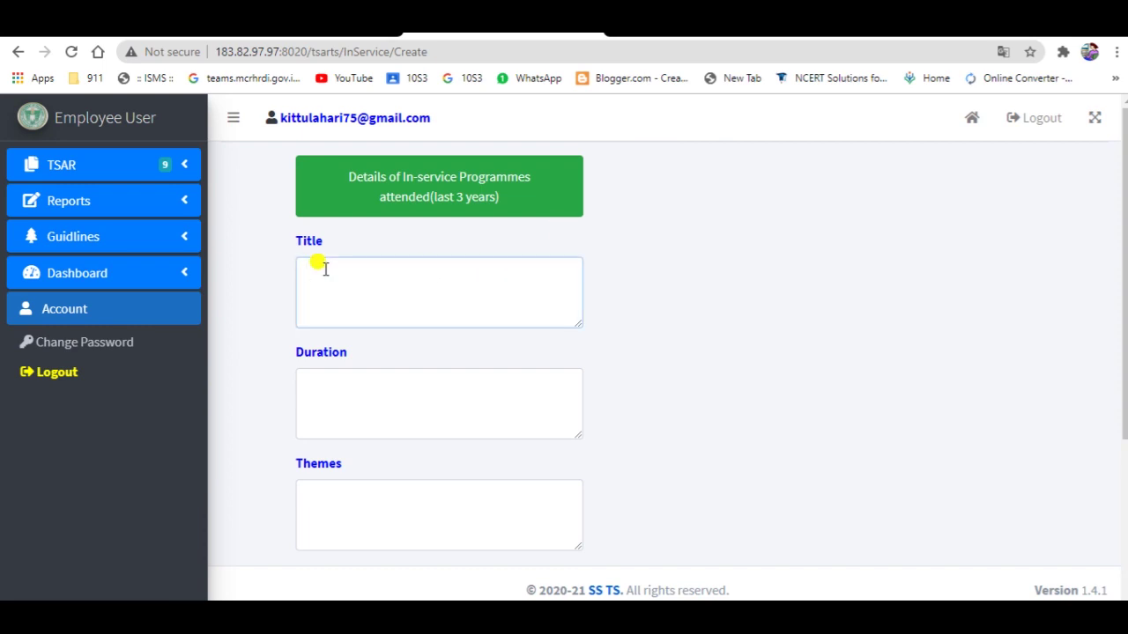
pyautogui.write('TEACHING OF')
pyautogui.write('ENVIROM')
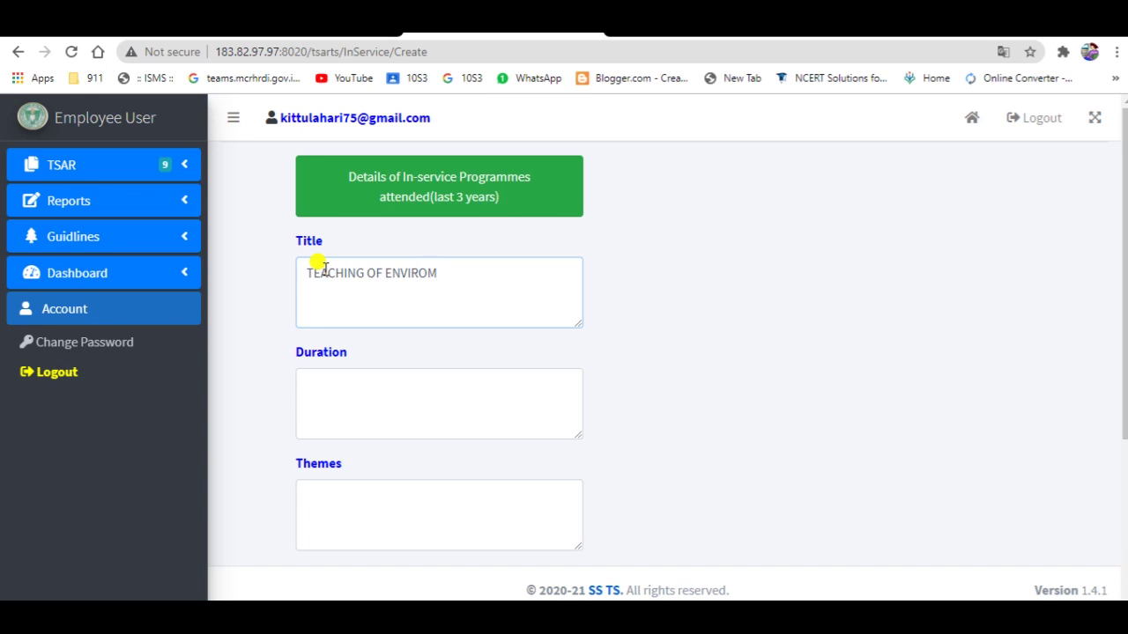
pyautogui.press('BackSpace')
pyautogui.write('NMENTAL STUD')
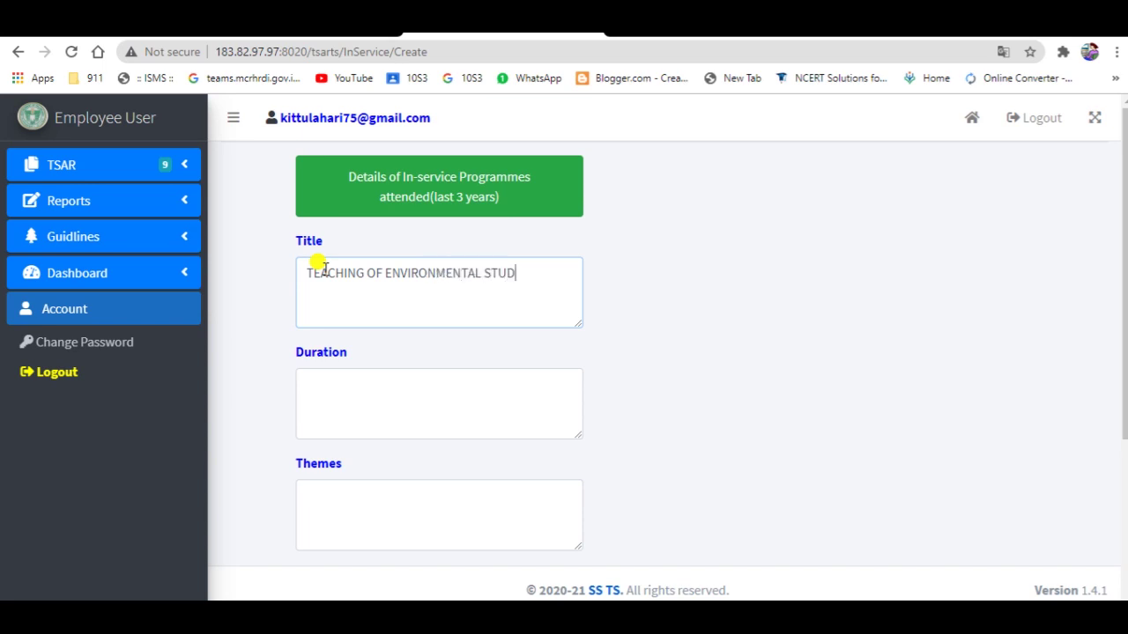
pyautogui.write('IES')
# - Enter a duration of "4 DAYS" and the themes "TEACHING METHODS IN EVS,LEARNING OUTCOMES,PROJECT WORKS,ASSESSMENT" for the programme
pyautogui.click(316, 384)
pyautogui.write('4 DAYS')
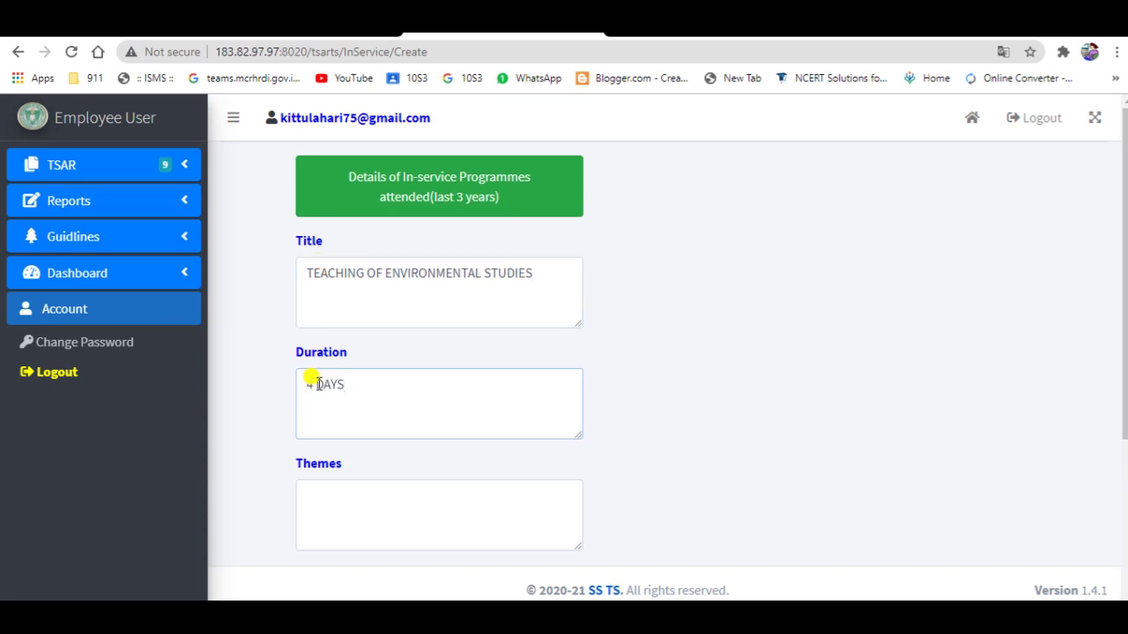
pyautogui.click(309, 494)
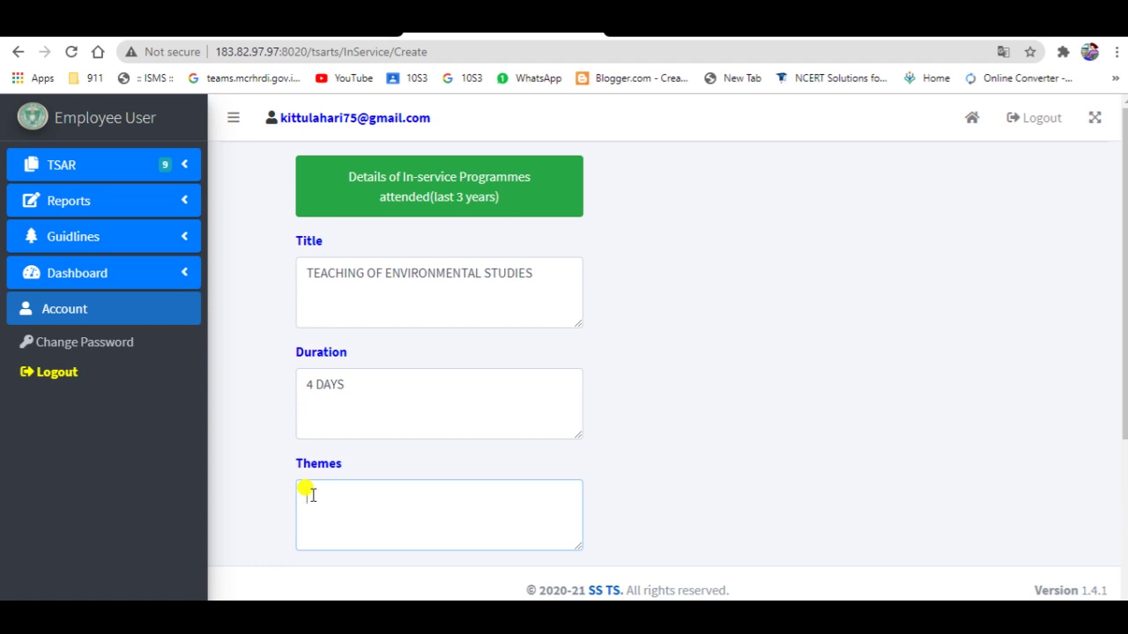
pyautogui.write('TEACHING METHODS IN EVS,LEARNING OUTCOMES,PROJECT WORKS,')
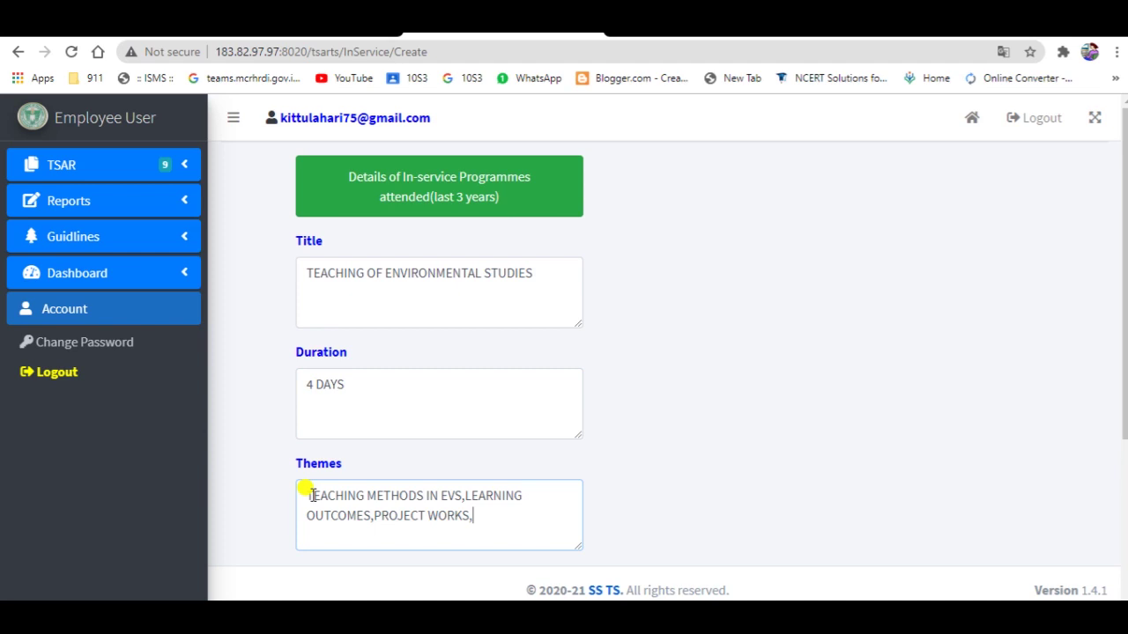
pyautogui.write('ASSESSMENT')
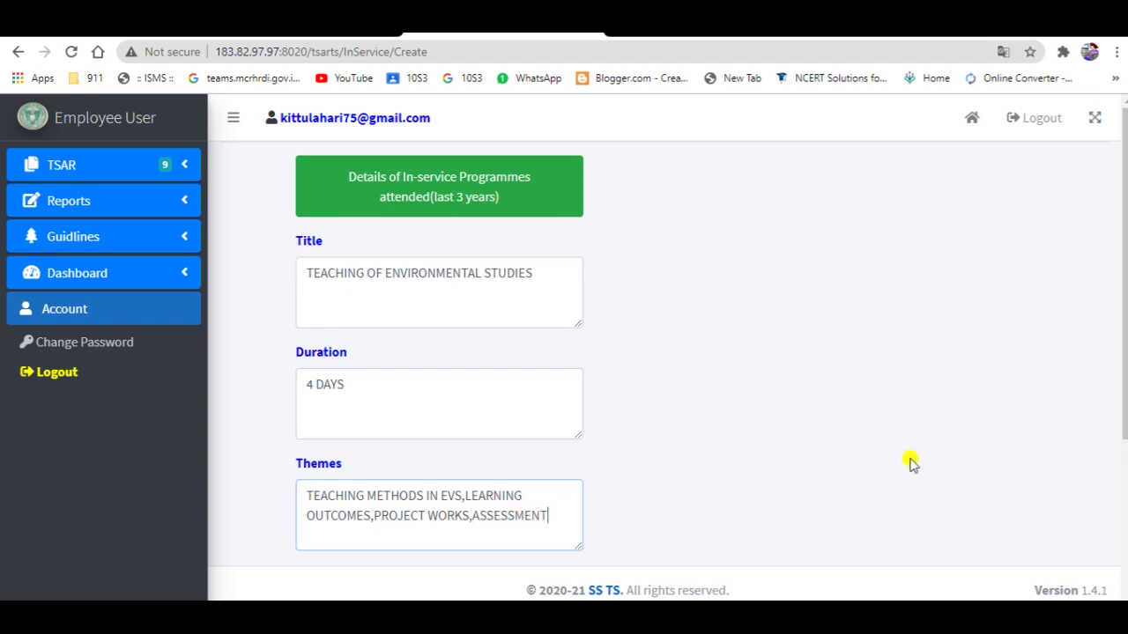
# - Enter "STATE LEVEL" as the level of the environmental studies programme and save the record
pyautogui.scroll(-2, 1121, 458)
pyautogui.scroll(-2, 1121, 458)
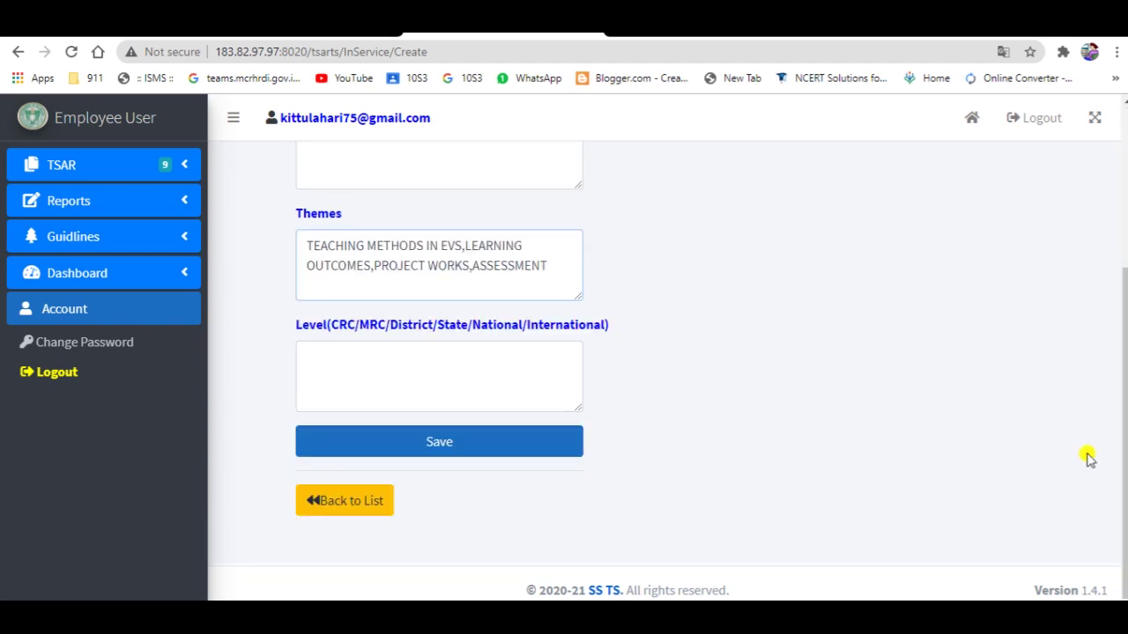
pyautogui.click(342, 374)
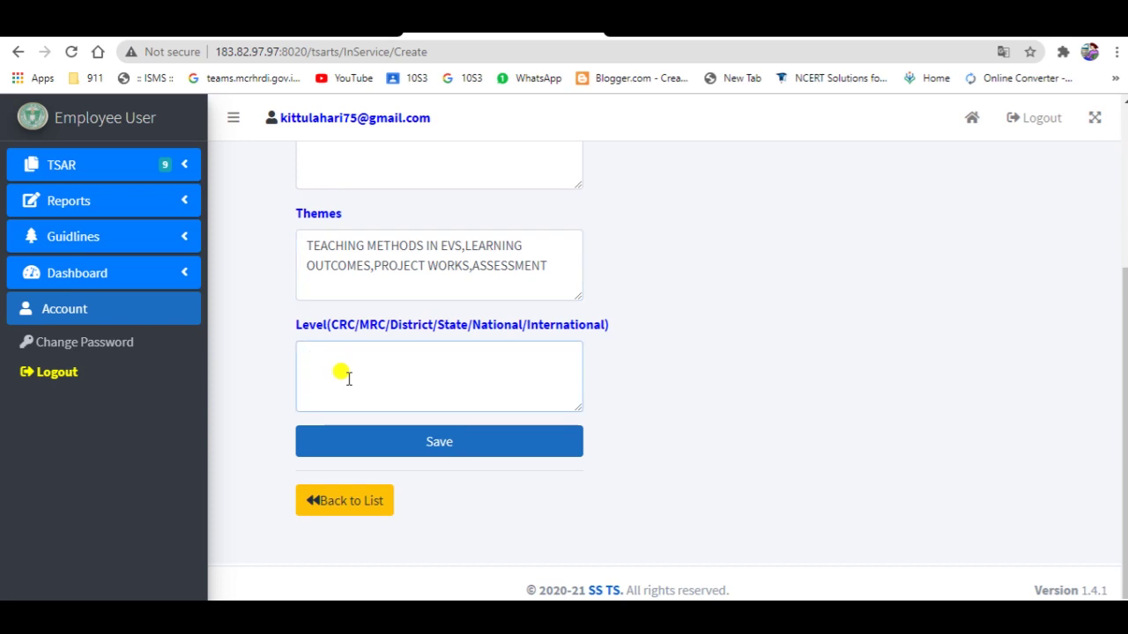
pyautogui.write('STATE LEVEL')
pyautogui.click(416, 445)
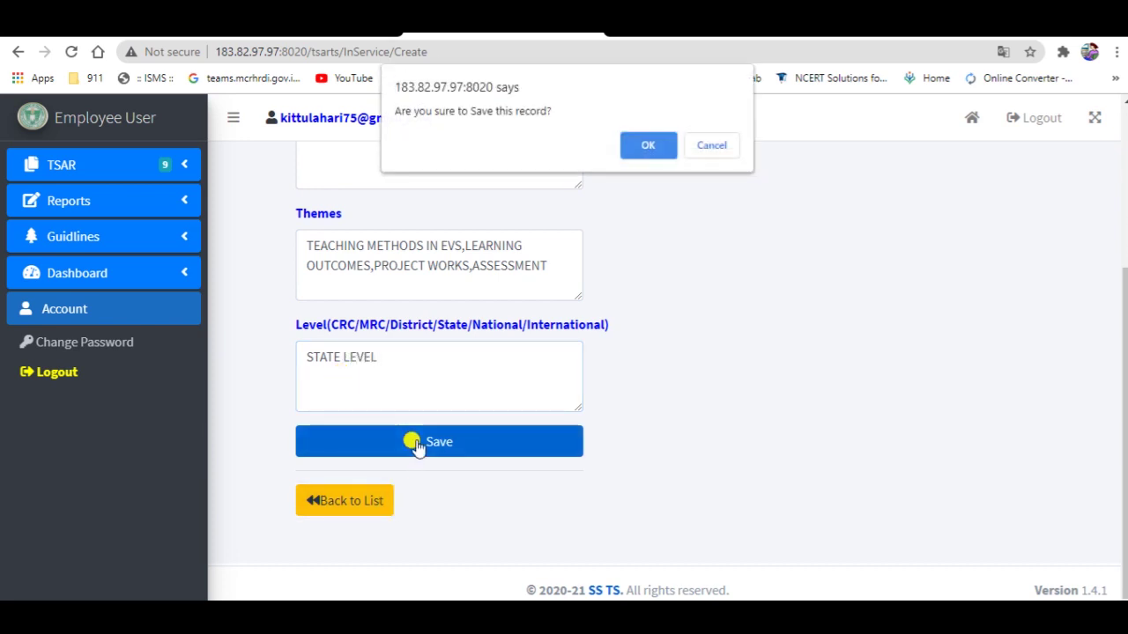
pyautogui.click(640, 145)
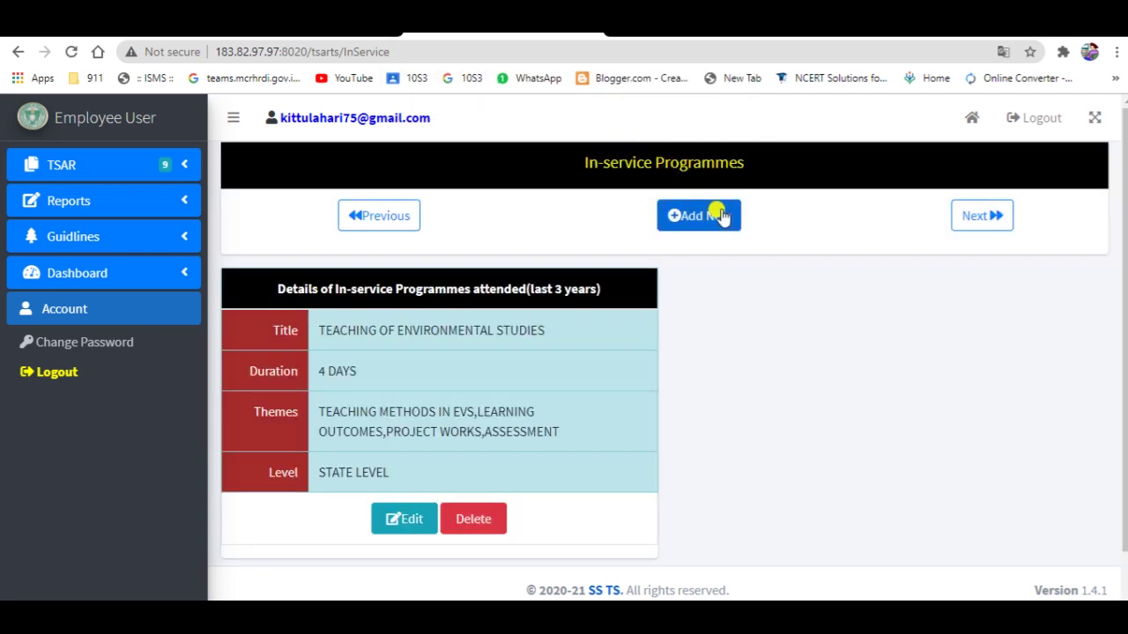
# - Add an in-service programme titled "DESIGNING AND FACILITATING EFFECTIVE LEARNING EXPERIENCES BY AZIM PREM UNIVERSITY AND SCERT HYD", lasting 6 DAYS, with themes starting "ADULT LEARNING PRINCIPLES"
pyautogui.click(696, 218)
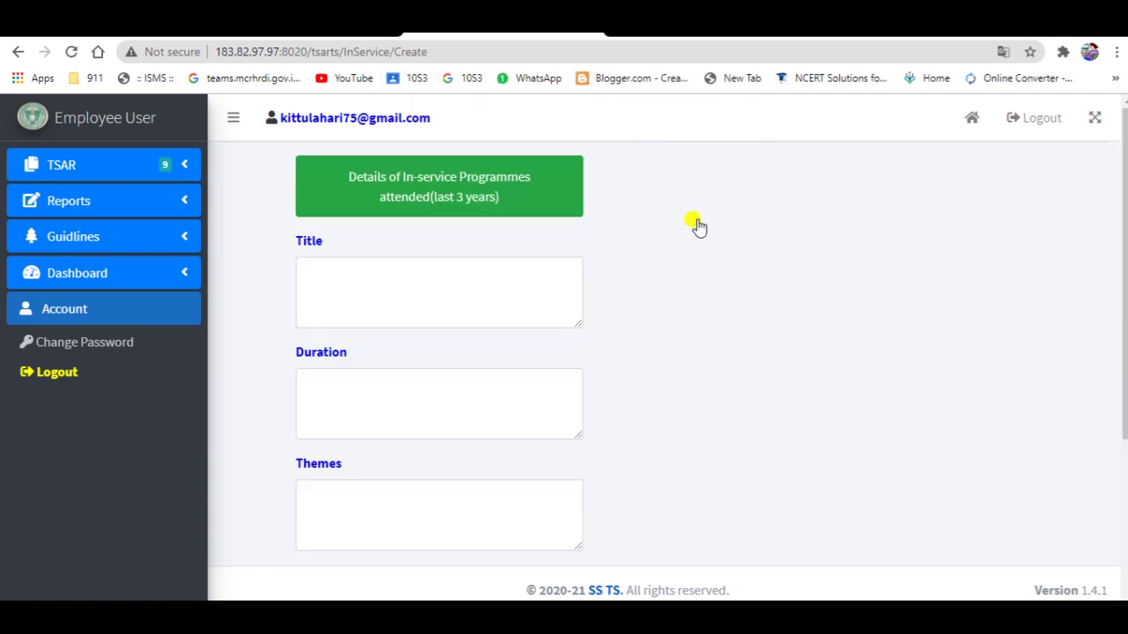
pyautogui.click(313, 269)
pyautogui.write('DESIGNING AND')
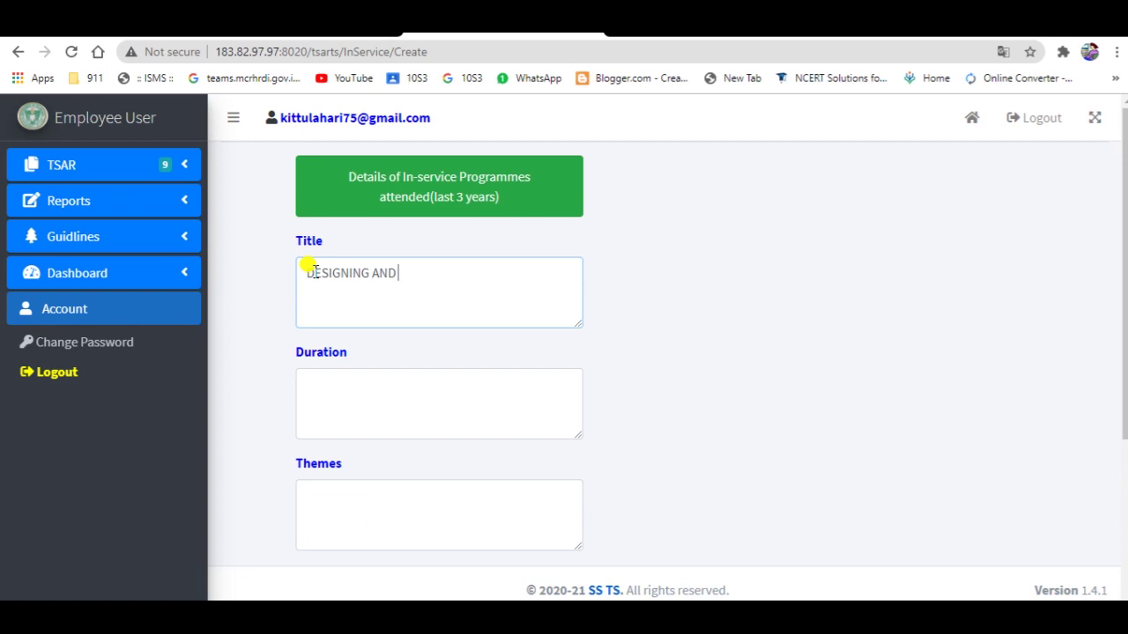
pyautogui.write('FACILATATING')
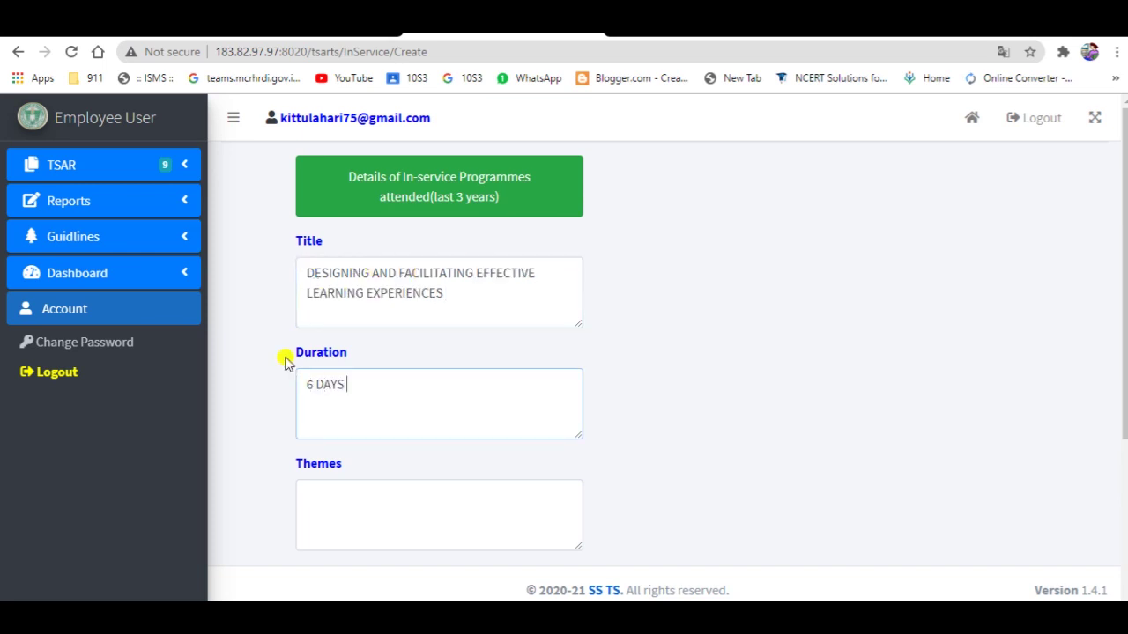
pyautogui.click(333, 501)
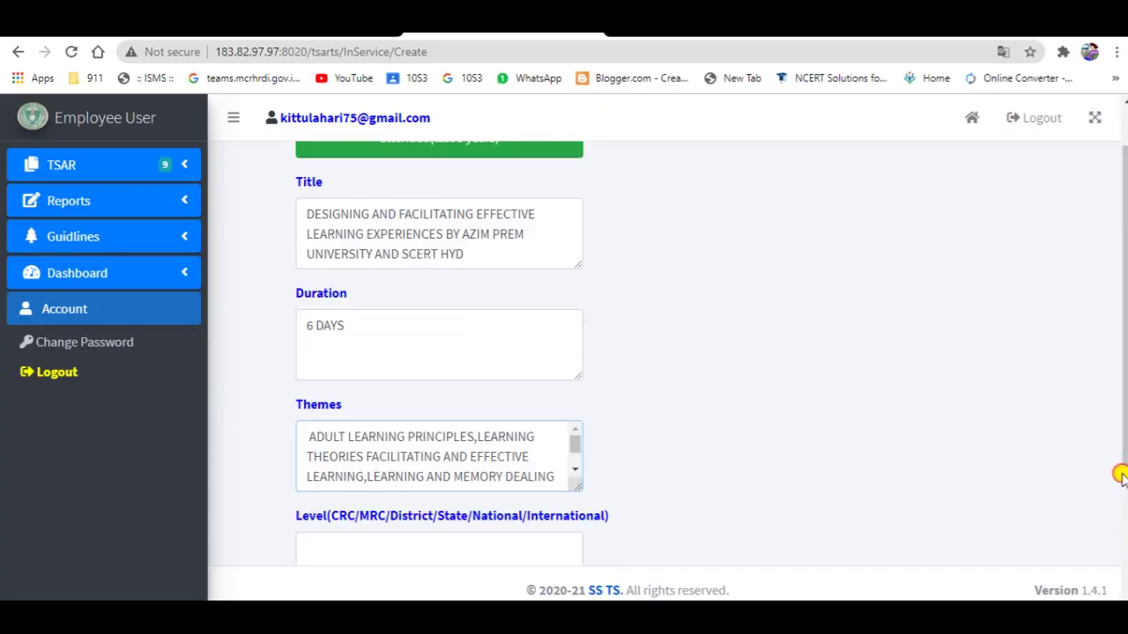
# - Enter "STATE LEVEL" as the level of the effective learning experiences programme and save the record
pyautogui.scroll(-2, 1122, 471)
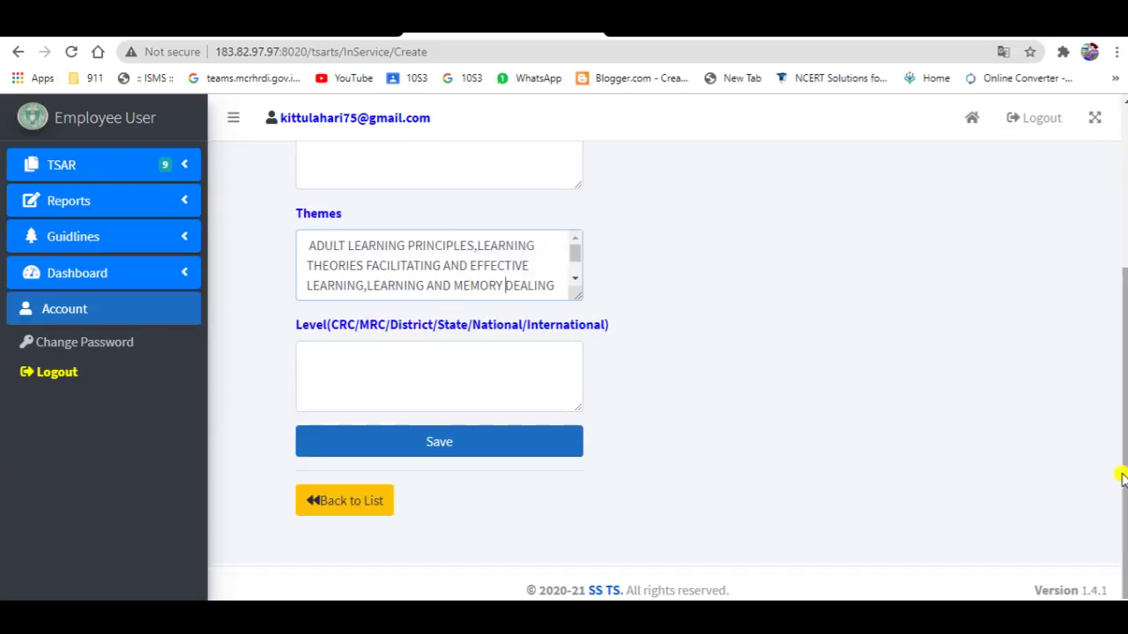
pyautogui.click(377, 359)
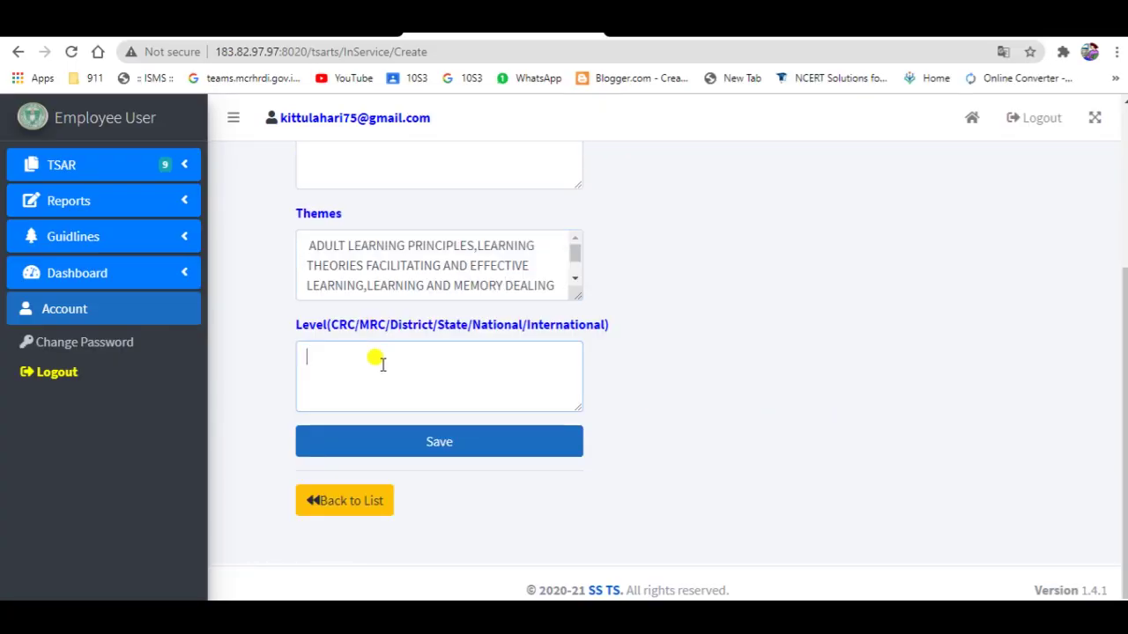
pyautogui.write('STA')
pyautogui.write('TE ')
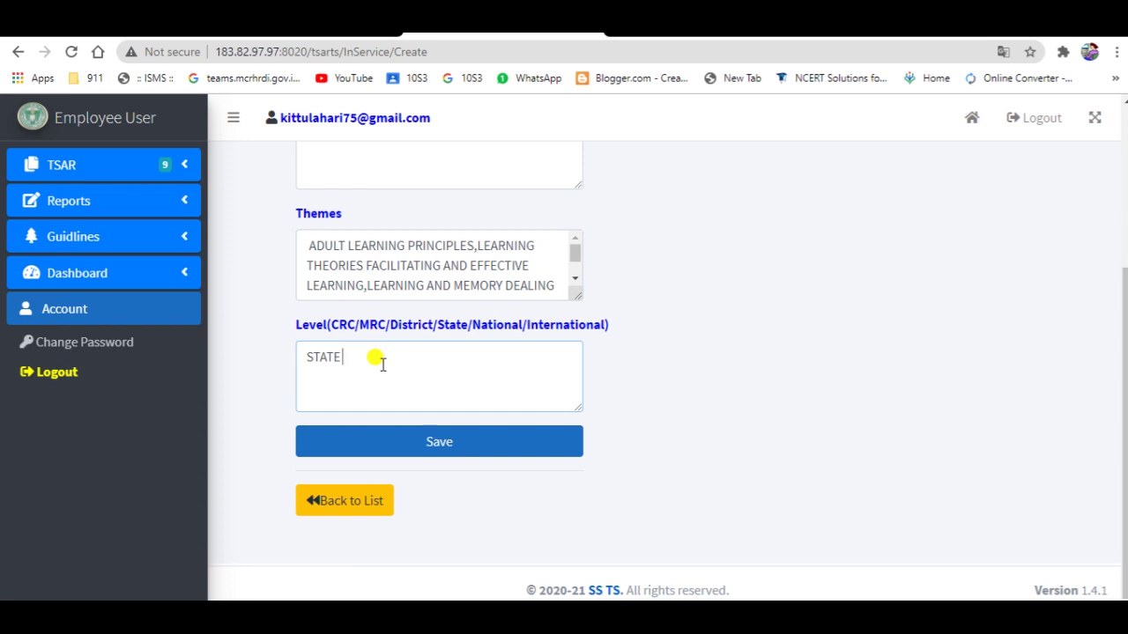
pyautogui.write('LEVEL')
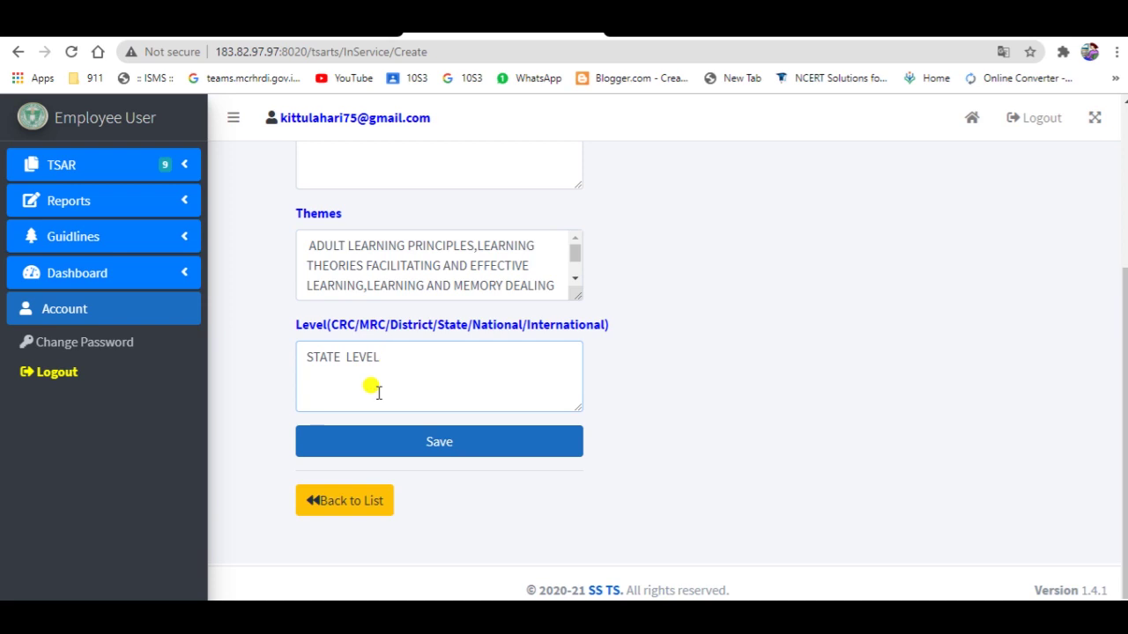
pyautogui.click(431, 444)
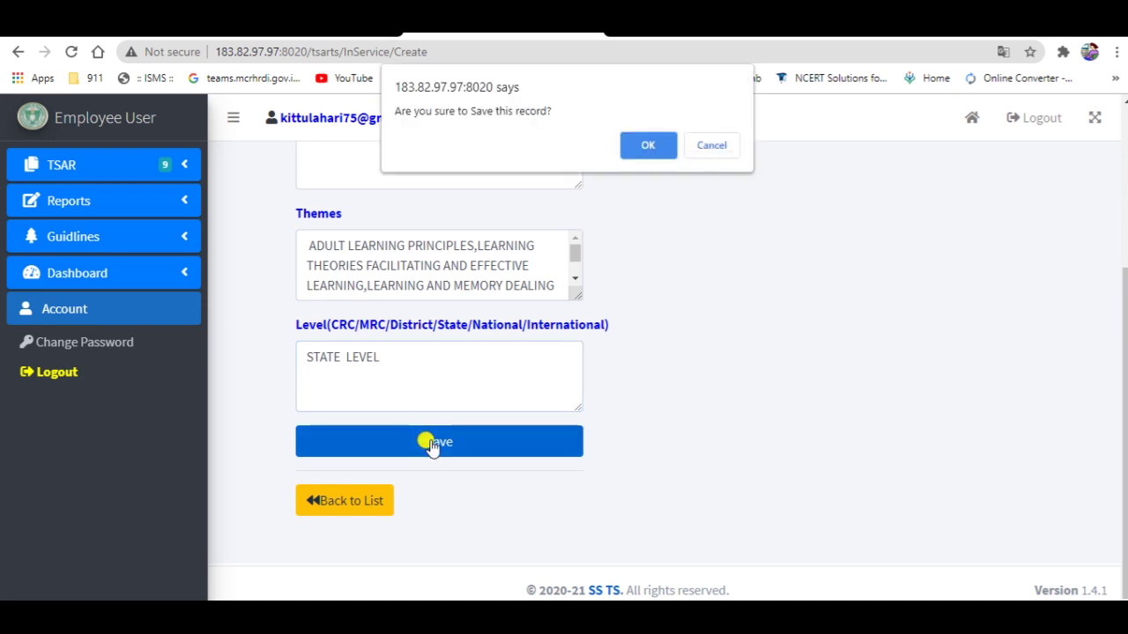
pyautogui.click(643, 144)
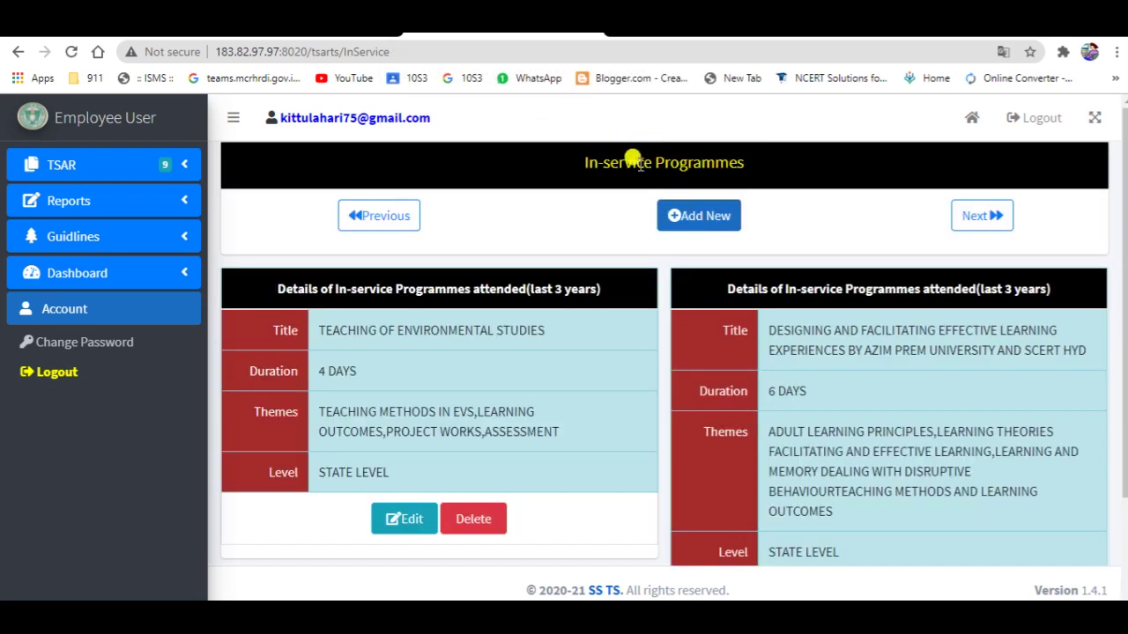
# - Continue to the classes and subjects taught section and tick Class I through Class V
pyautogui.click(993, 213)
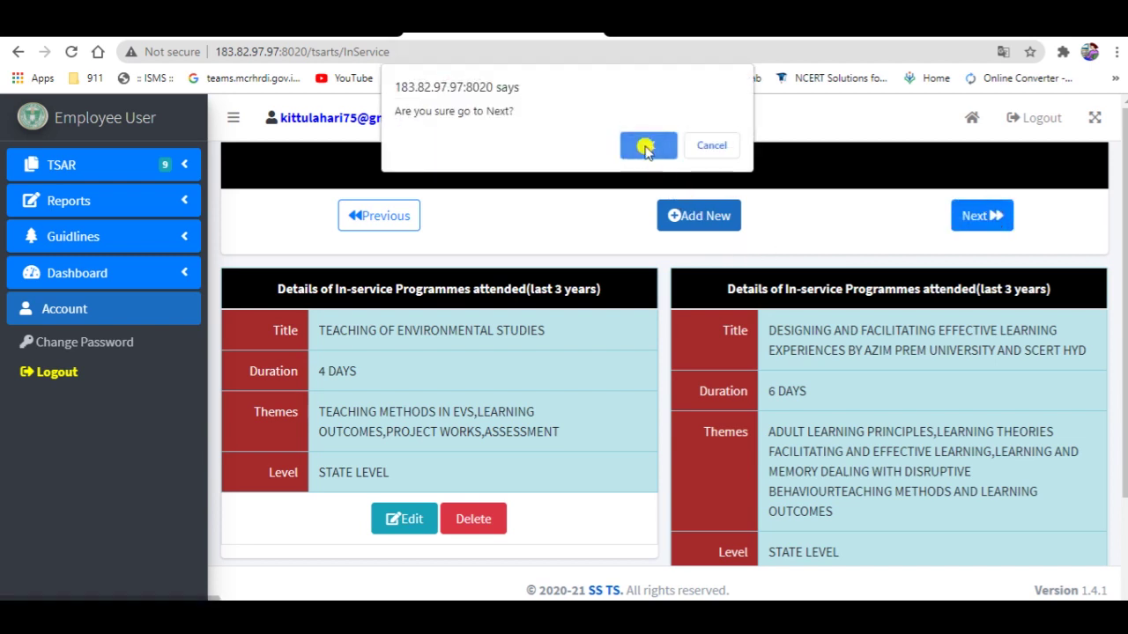
pyautogui.click(646, 146)
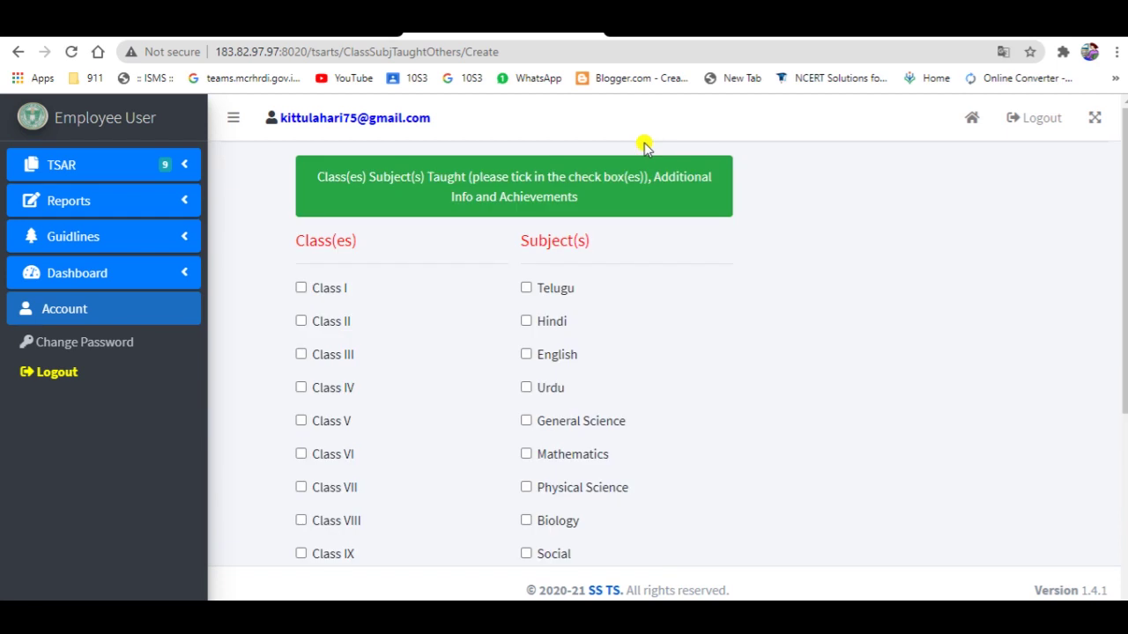
pyautogui.click(301, 288)
pyautogui.click(299, 322)
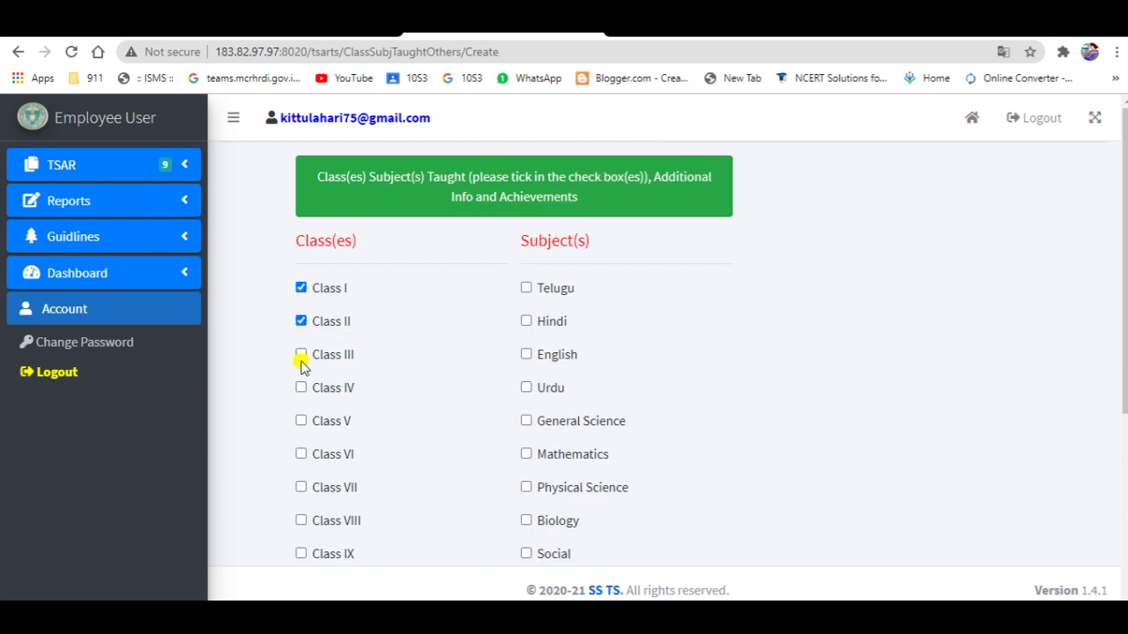
pyautogui.click(300, 356)
pyautogui.click(300, 393)
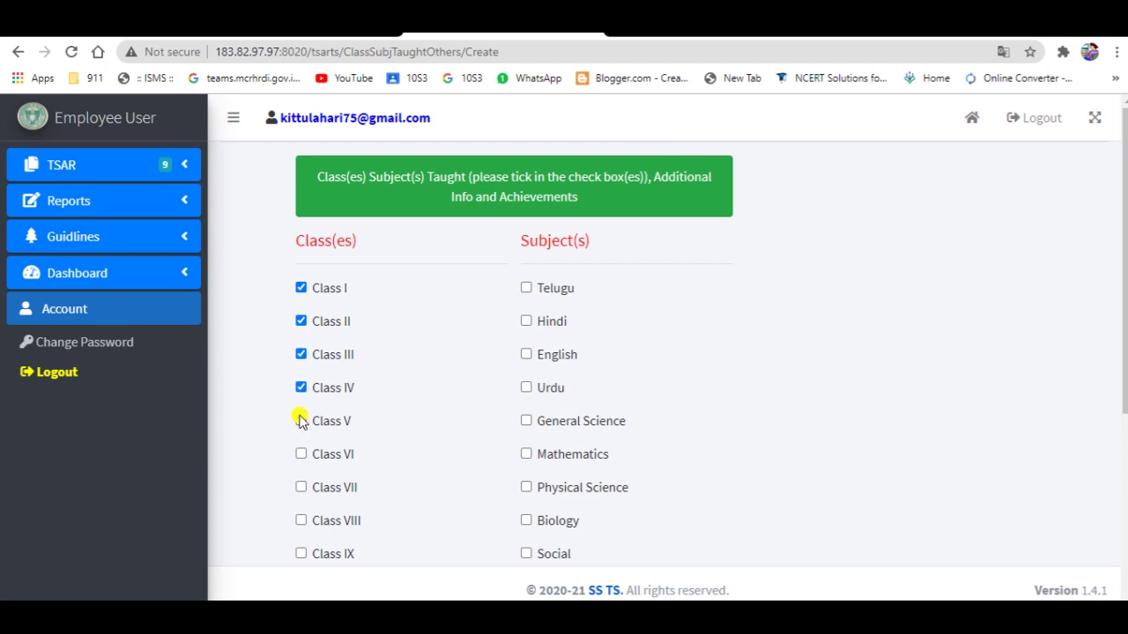
pyautogui.click(300, 421)
# - Tick Telugu, English, General Science and Mathematics as the subjects taught
pyautogui.click(526, 289)
pyautogui.click(526, 358)
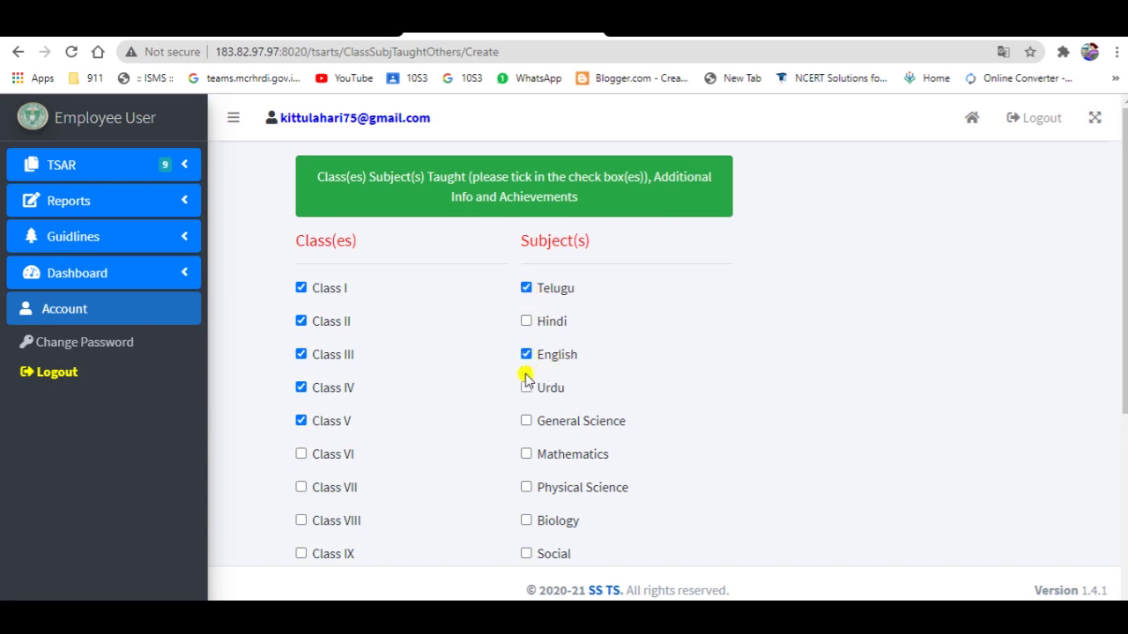
pyautogui.click(526, 422)
pyautogui.click(526, 421)
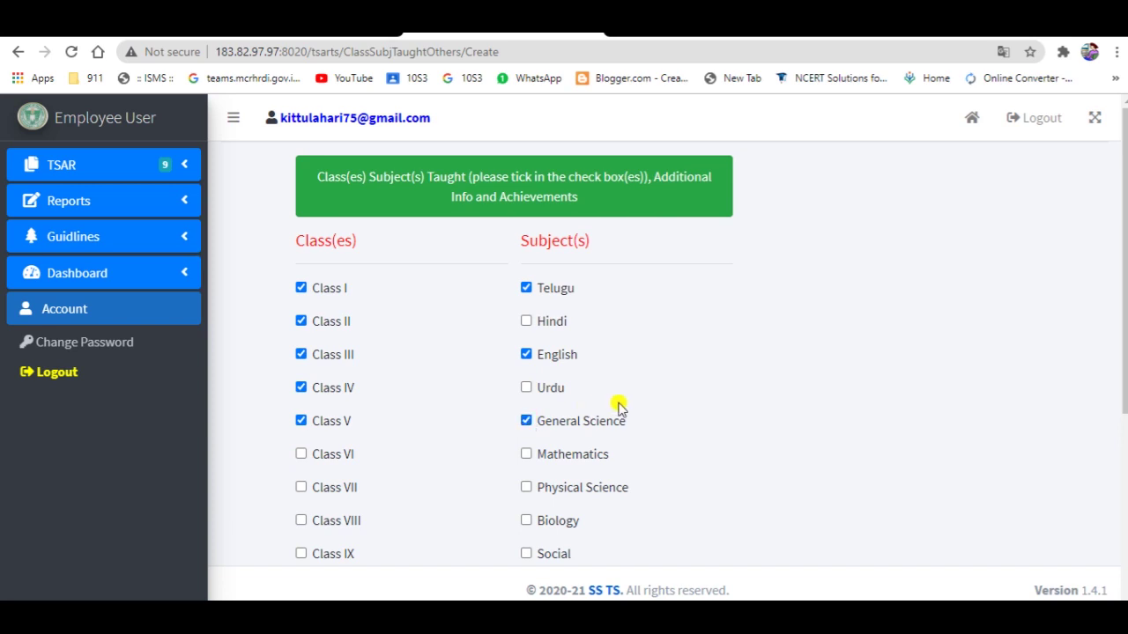
pyautogui.click(526, 454)
# - Enter "COMMUNITY MOBILASATION,CLEAN AND GREEN,YOGA AND GAMES" as the additional responsibilities and duties
pyautogui.moveTo(1124, 406); pyautogui.dragTo(1122, 522)
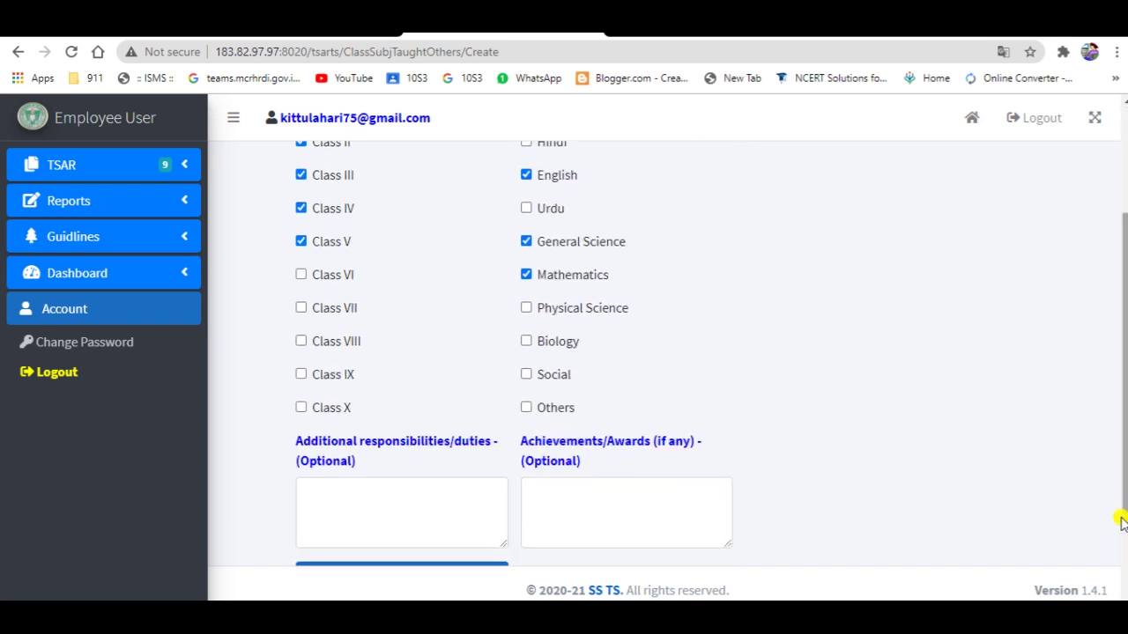
pyautogui.click(310, 495)
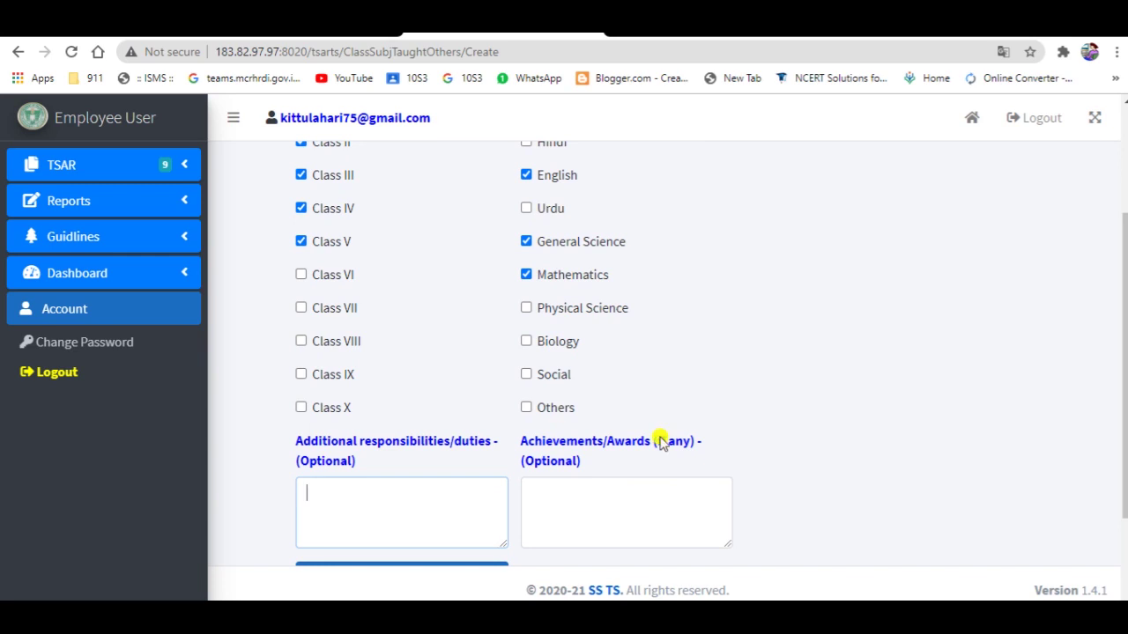
pyautogui.scroll(-2, 1125, 539)
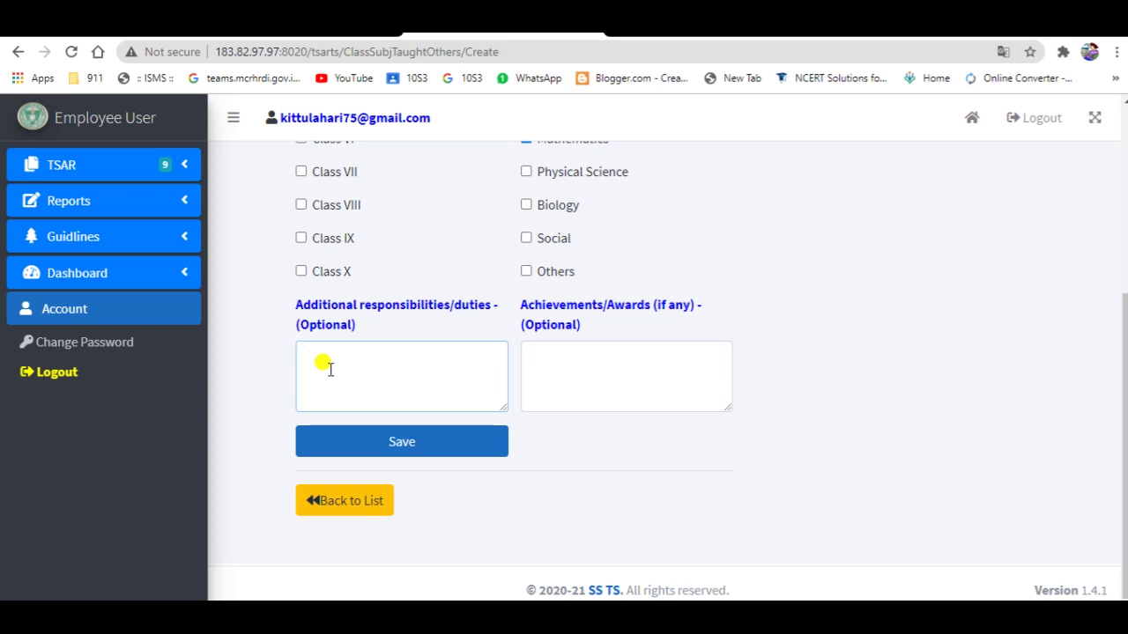
pyautogui.write('co')
pyautogui.write('MMUNITY')
pyautogui.write(' MOBILASATION,CLEAN AND GREEN,YOGA')
pyautogui.write(' AND ')
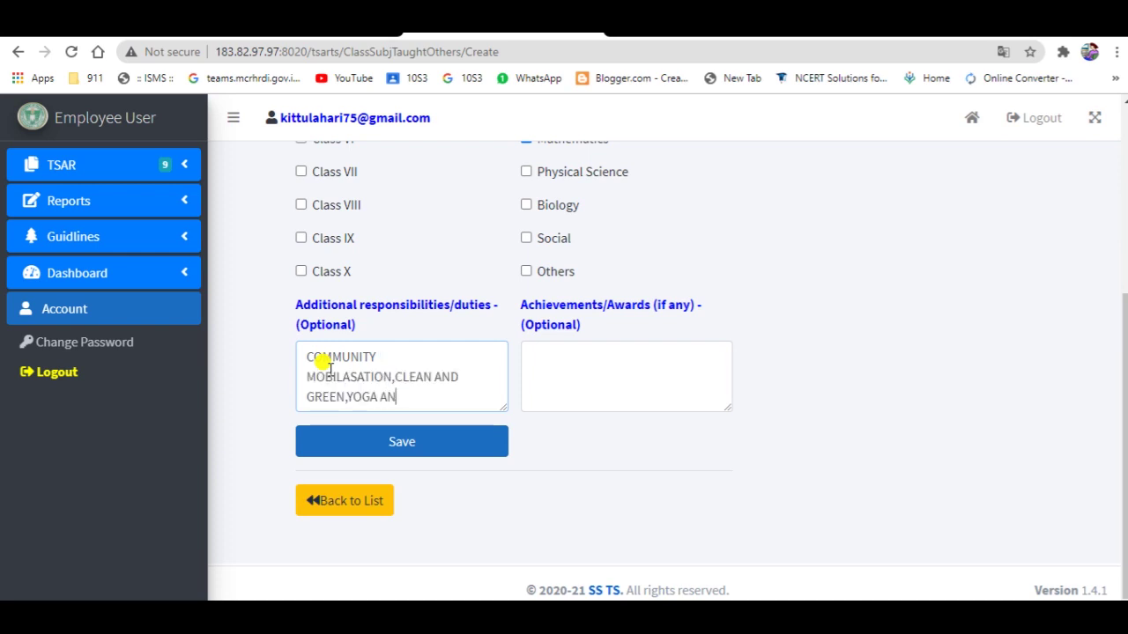
pyautogui.write('GAMES')
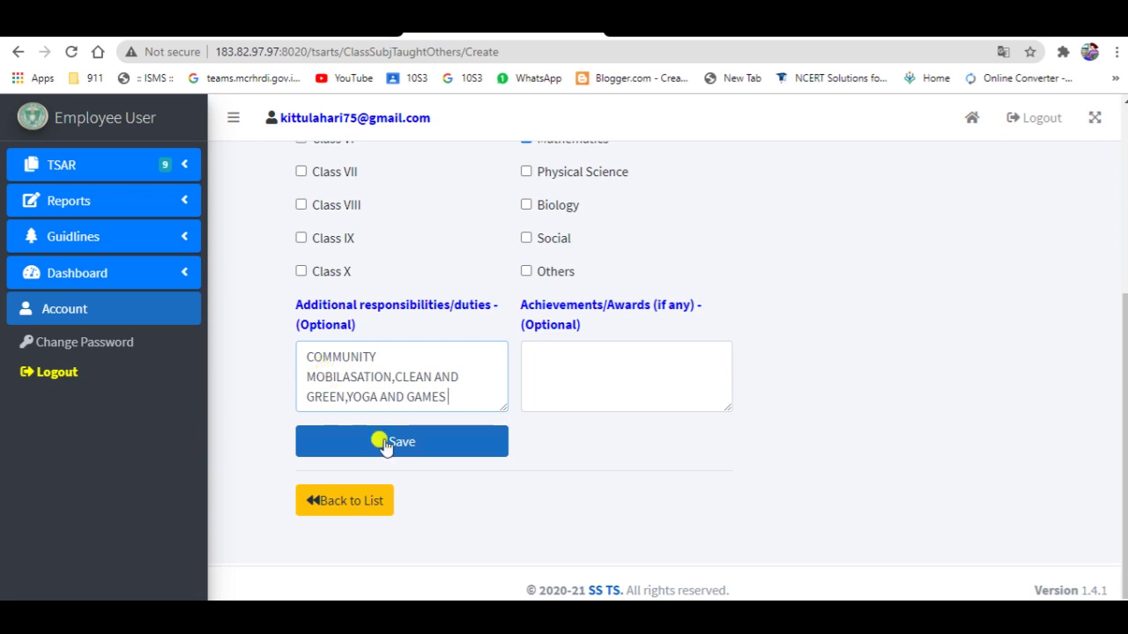
# - Enter "STATE LEVEL RESOURSE PERSON IN PEDOGOGY AND ICT" as the achievements/awards and save the record
pyautogui.click(545, 358)
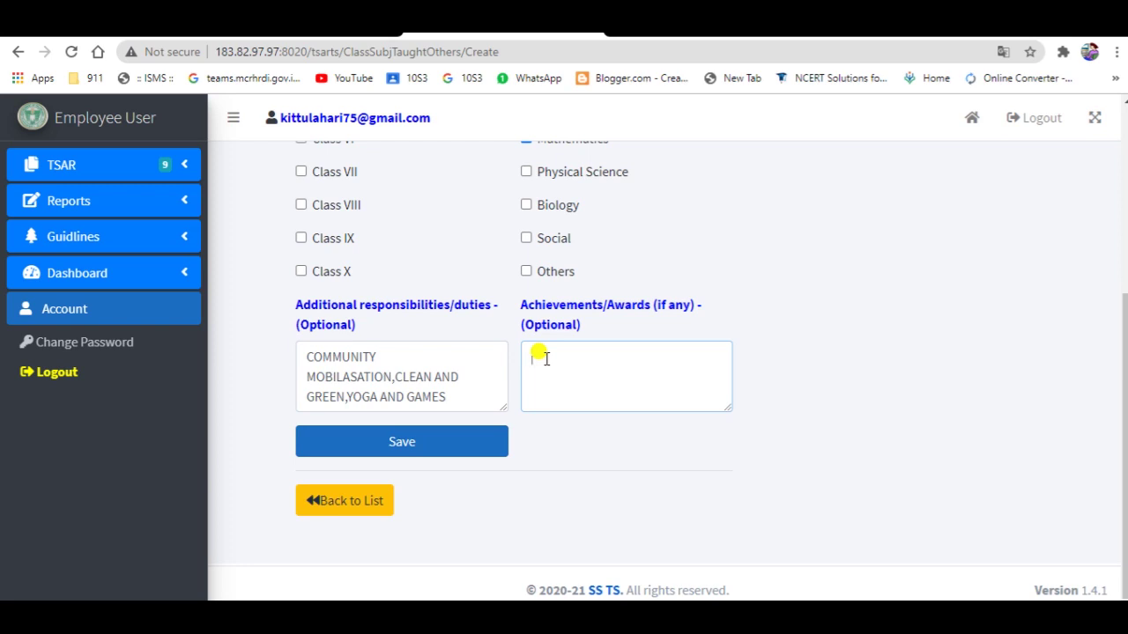
pyautogui.write('SH')
pyautogui.write('ATE LE')
pyautogui.write('VEL')
pyautogui.write(' RESOURSE PERSON IN PEDOGO')
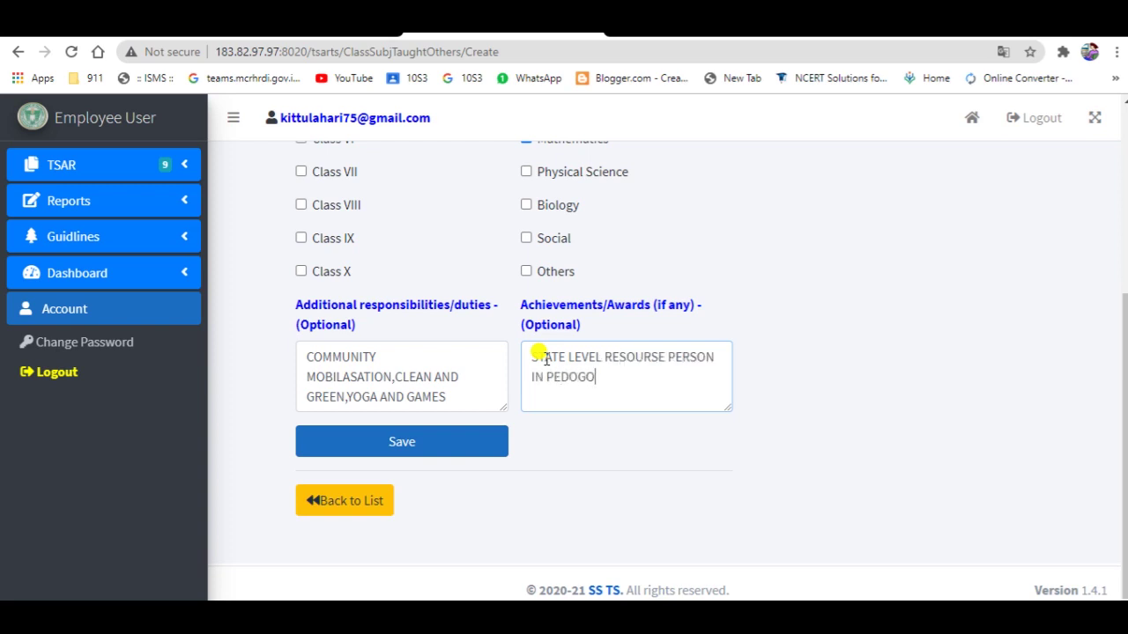
pyautogui.write('GY AND ICT')
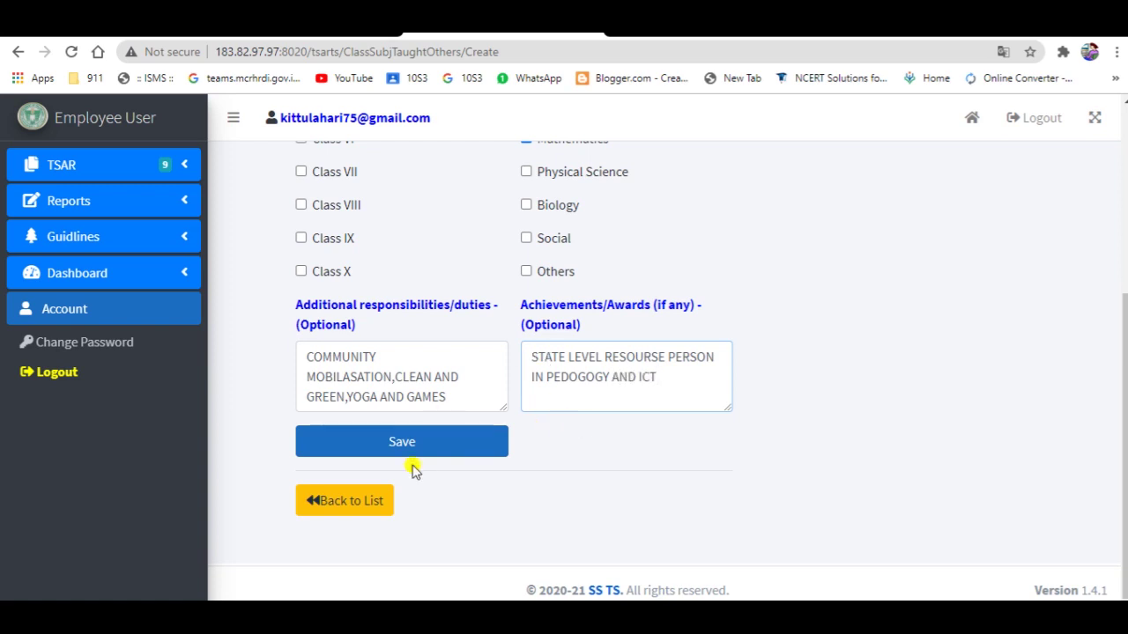
pyautogui.click(403, 444)
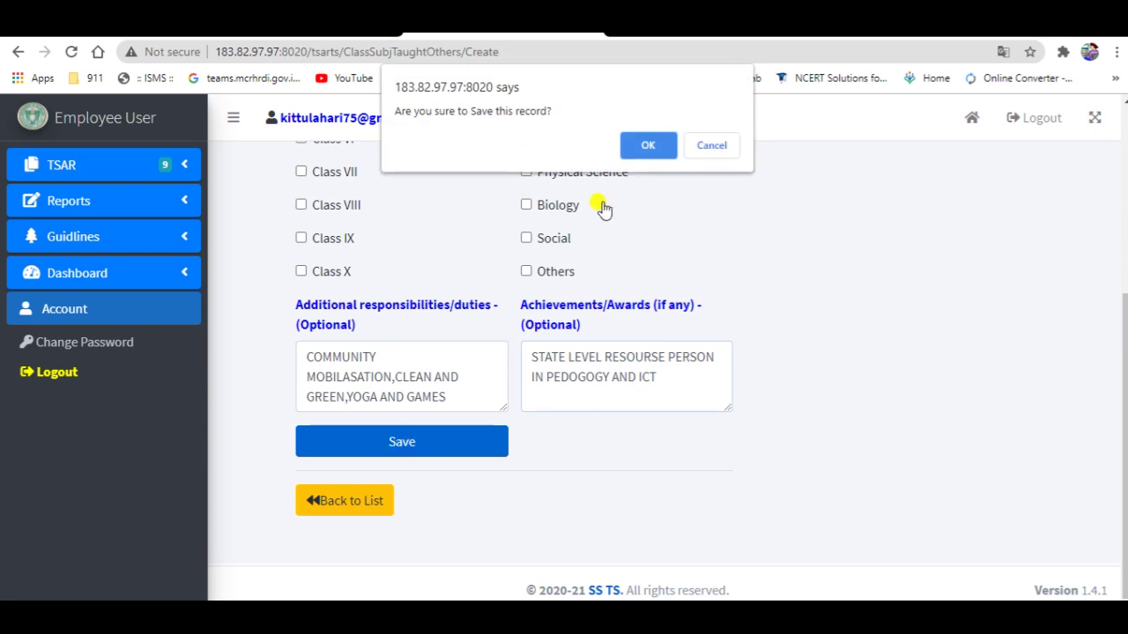
pyautogui.click(643, 149)
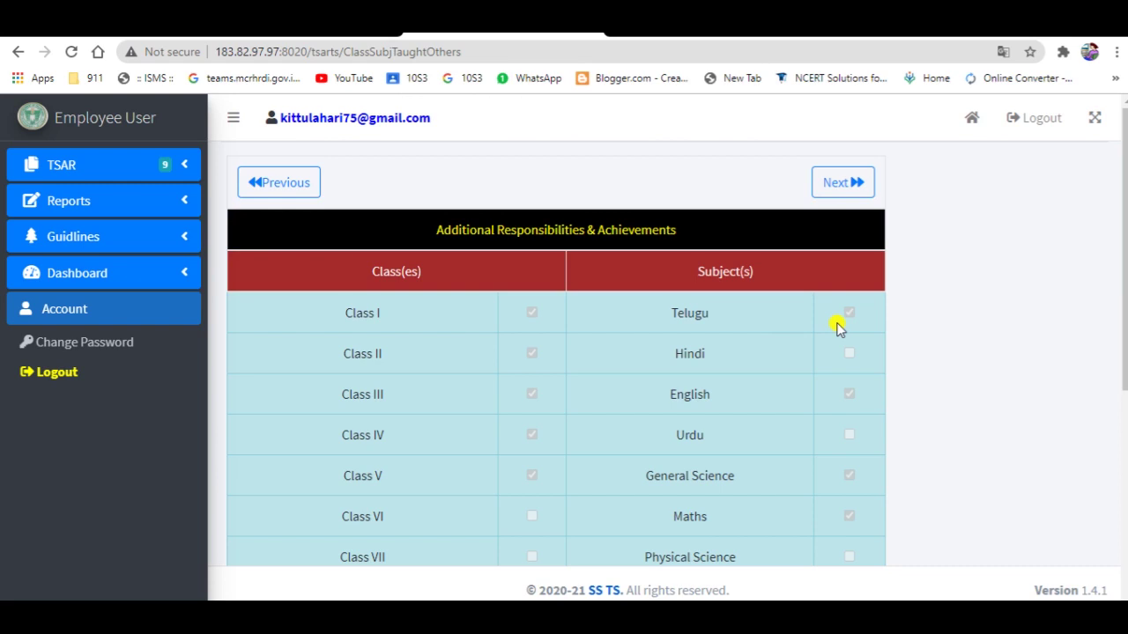
# - Check the saved classes, subjects and responsibilities summary and continue to the teacher performance section
pyautogui.click(292, 185)
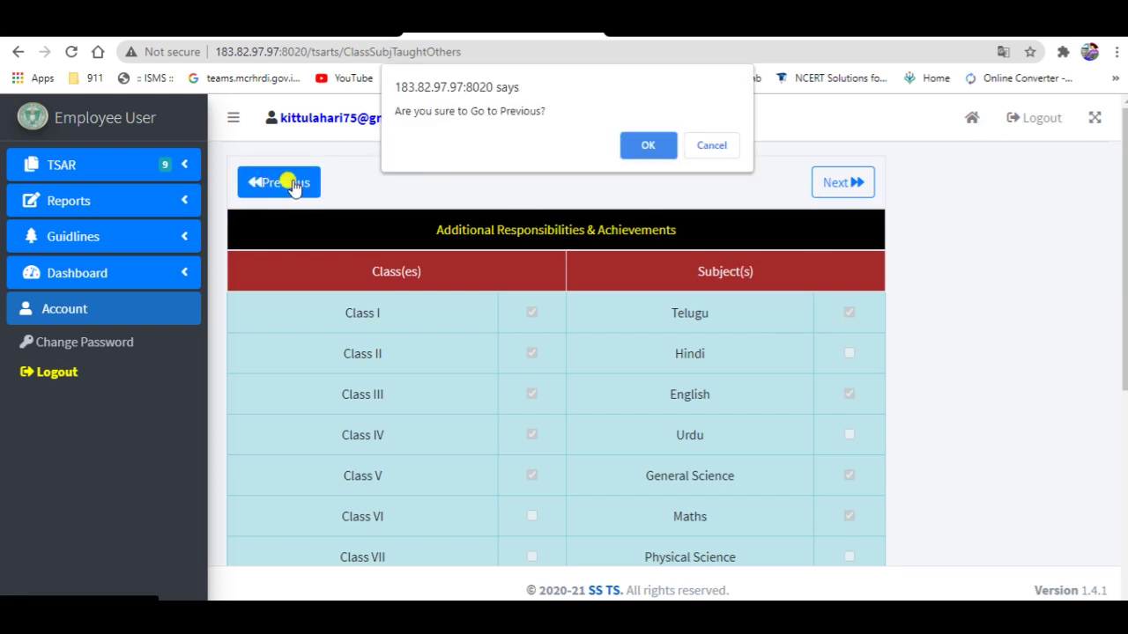
pyautogui.click(650, 145)
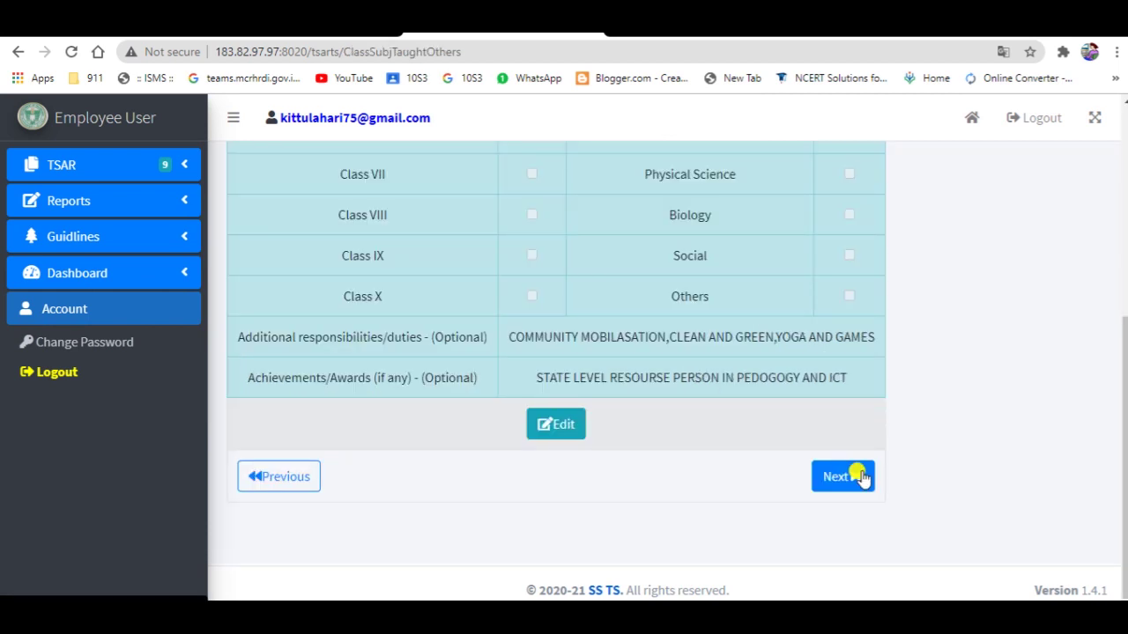
pyautogui.click(1125, 280)
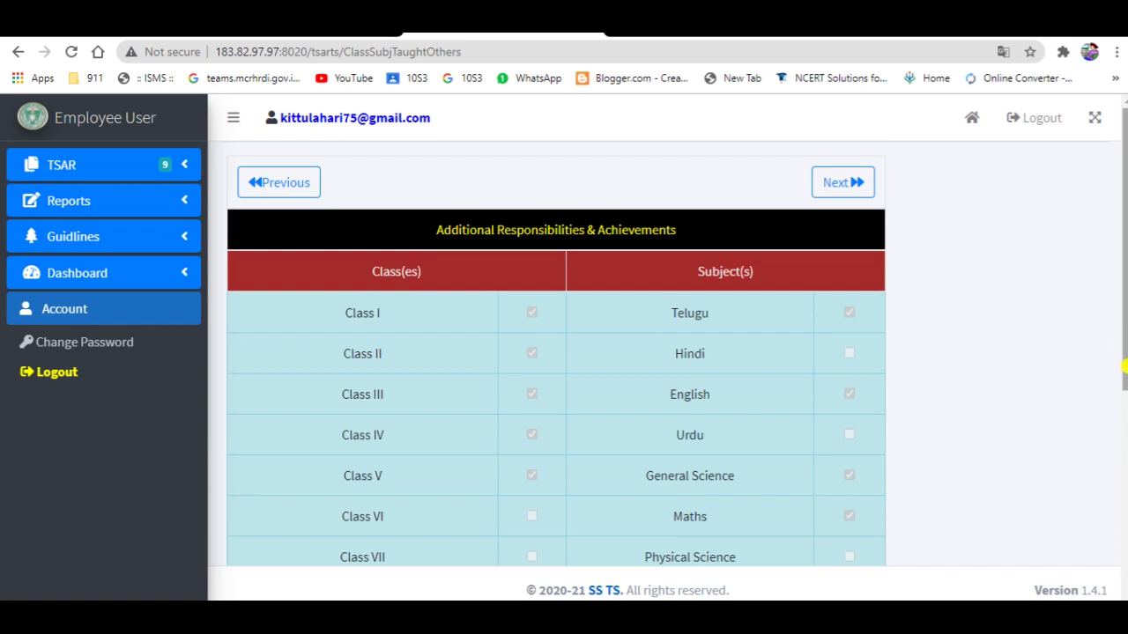
pyautogui.click(1124, 448)
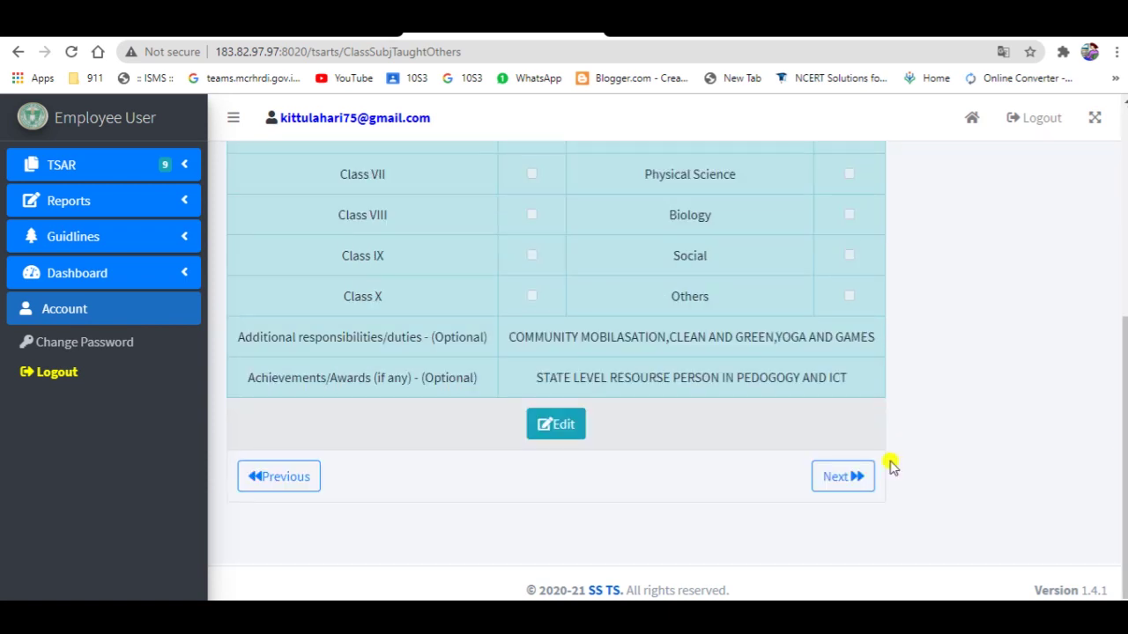
pyautogui.click(856, 477)
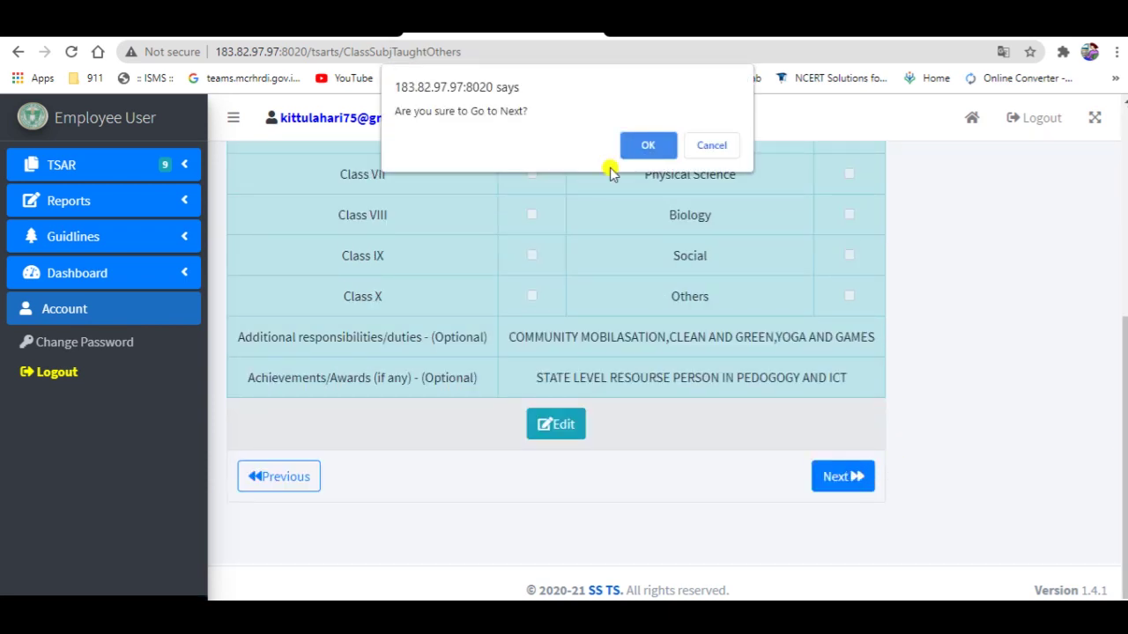
pyautogui.click(644, 145)
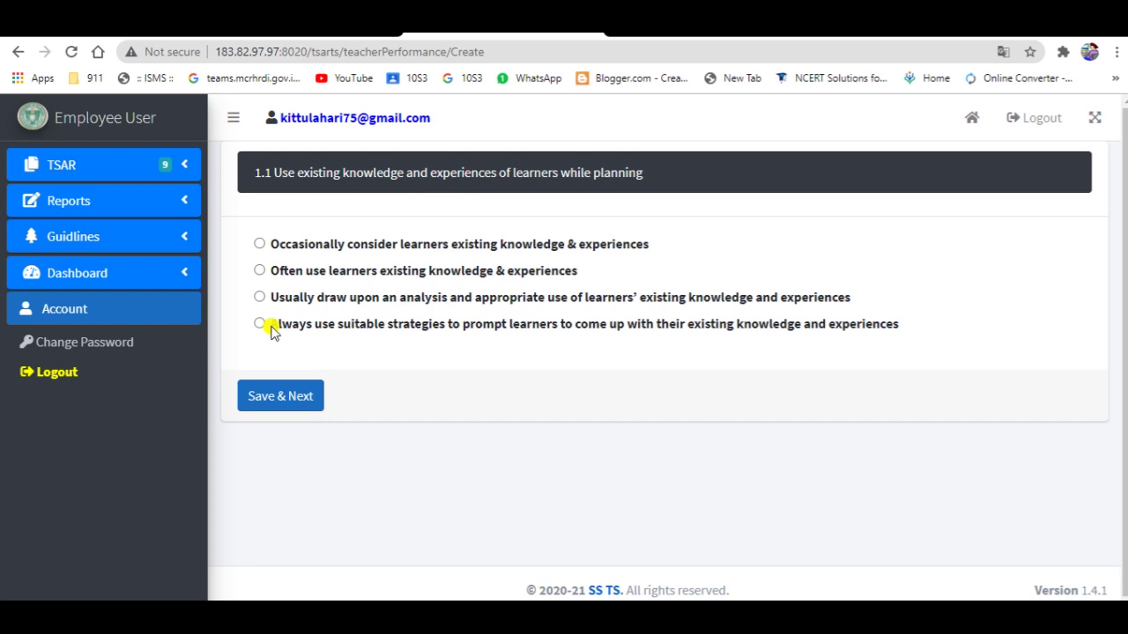
# - Answer 1.1 with "Always use suitable strategies" and 1.2 with "Usually learning outcomes in planning appropriate learning strategies", saving each answer
pyautogui.click(271, 326)
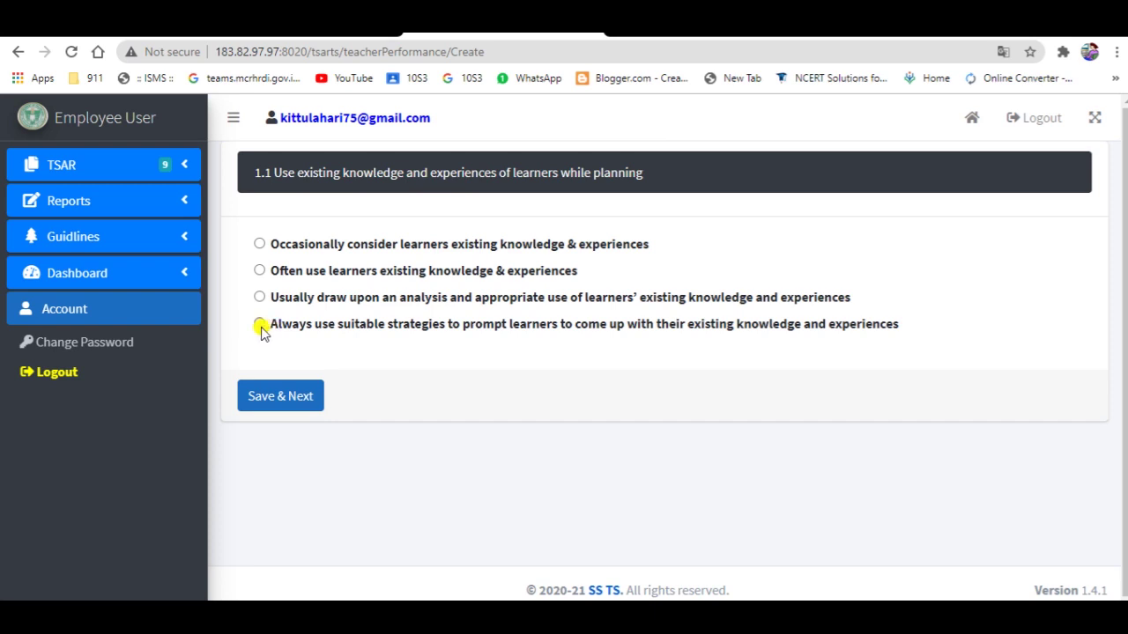
pyautogui.click(270, 393)
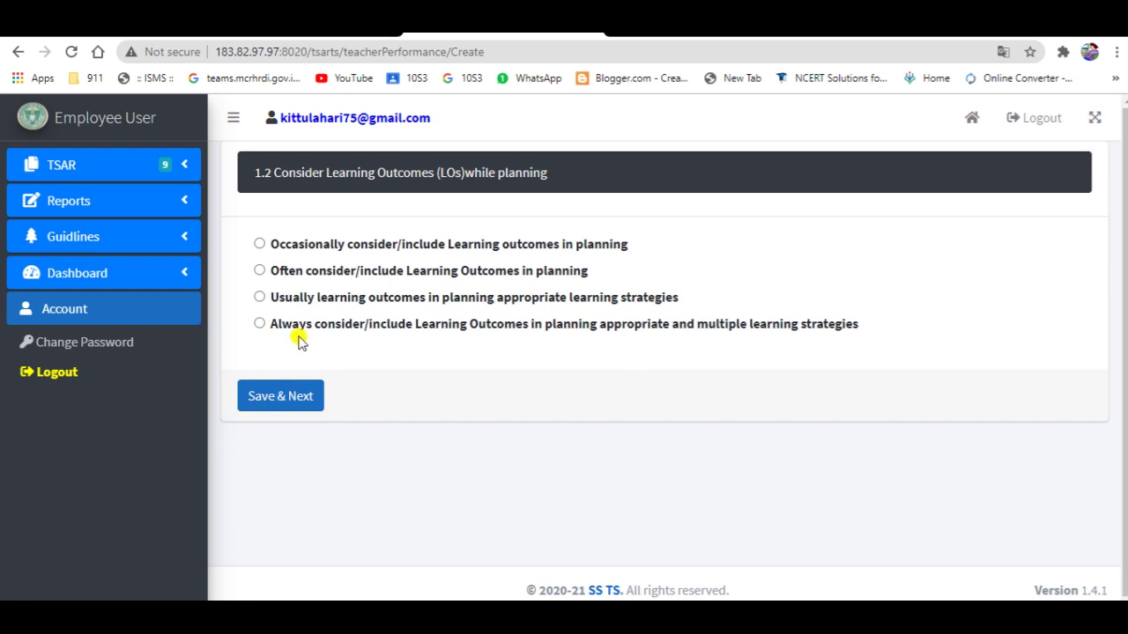
pyautogui.click(259, 297)
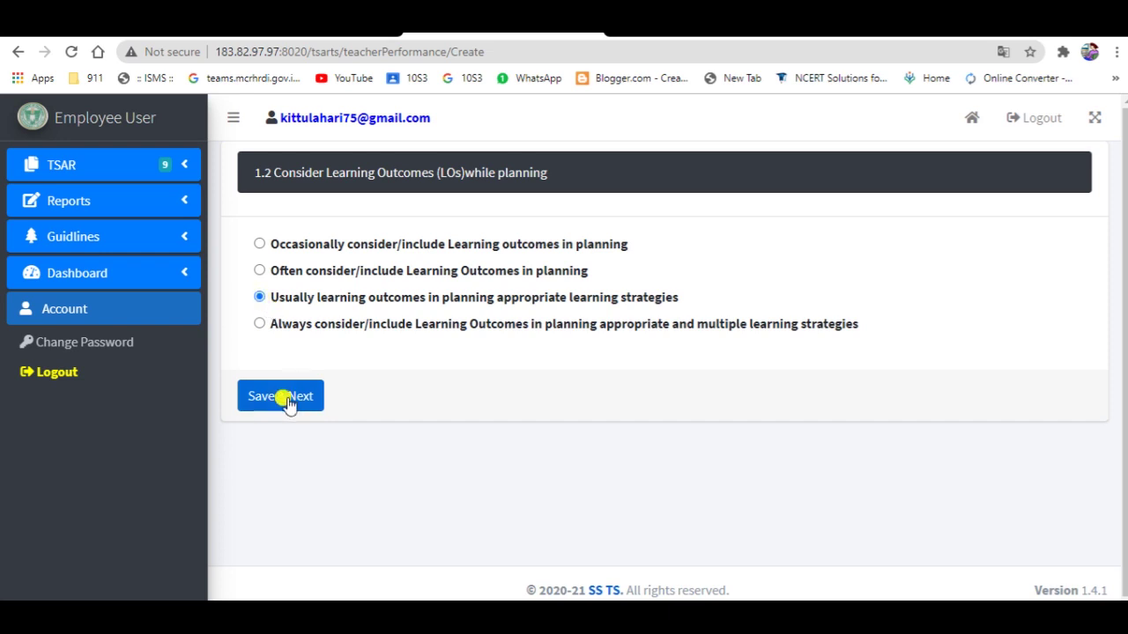
pyautogui.click(283, 396)
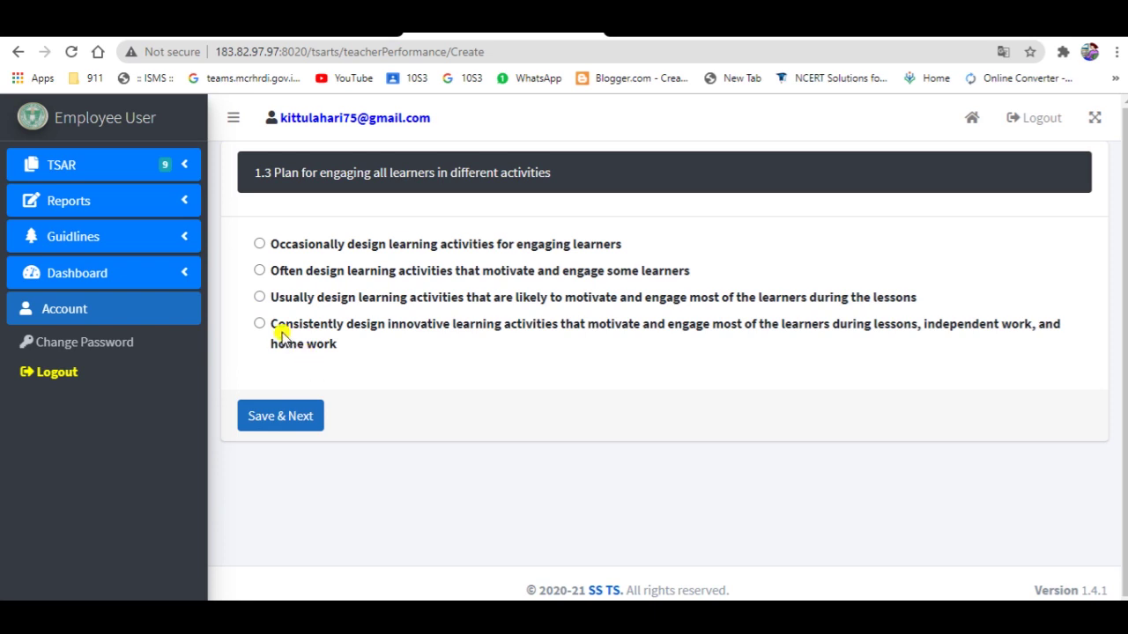
# - Answer 1.3 with "Usually design learning activities" and 1.4 with "Always collect, prepare, integrate as well as share", saving each answer
pyautogui.click(260, 298)
pyautogui.click(281, 420)
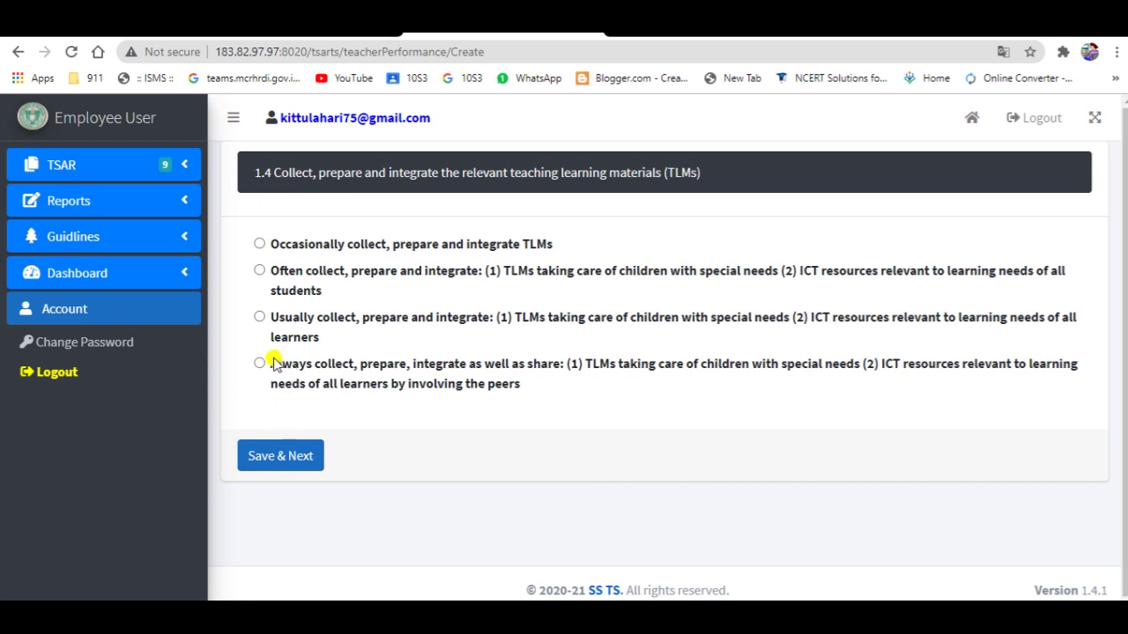
pyautogui.click(266, 365)
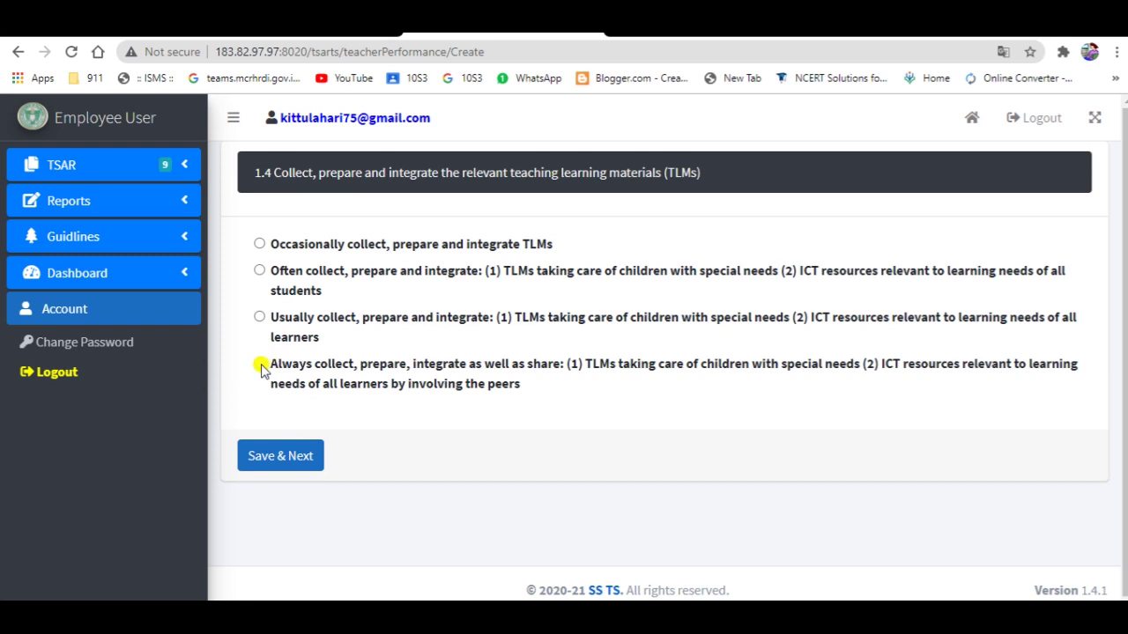
pyautogui.click(289, 457)
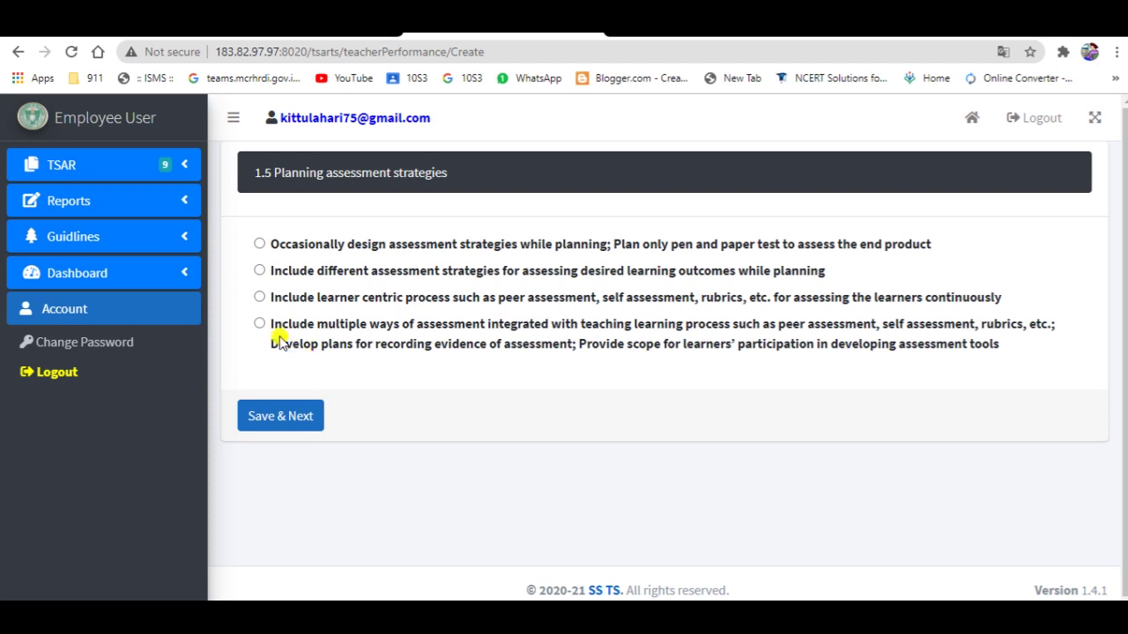
# - Answer 1.5 with "Include multiple ways of assessment" and 2.1 with "Consistently and effectively present the content accurately", saving each answer
pyautogui.click(263, 324)
pyautogui.click(289, 416)
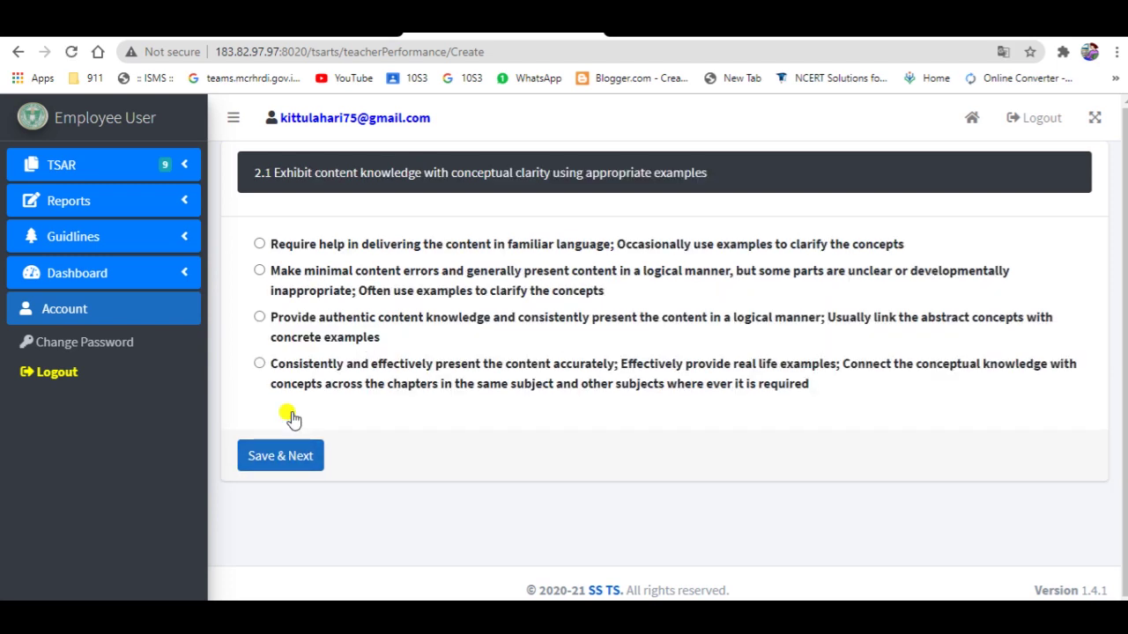
pyautogui.click(262, 364)
pyautogui.click(259, 363)
pyautogui.click(275, 458)
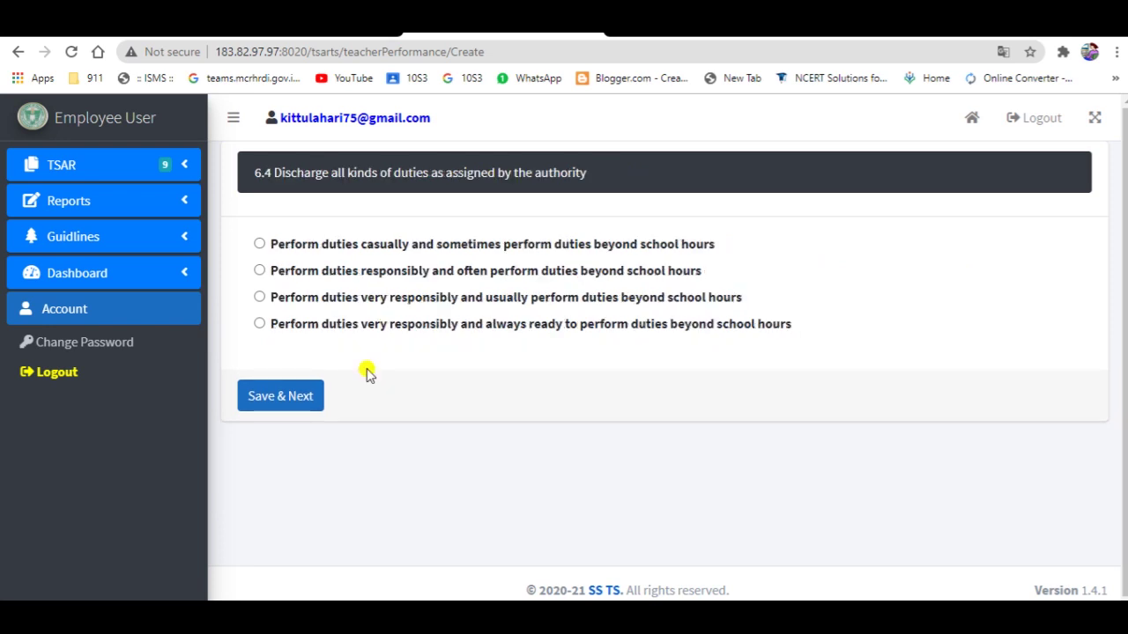
# - Save "Perform duties very responsibly and always ready" as the answer to 6.4 and continue past the performance summary to the descriptive feedback
pyautogui.click(263, 324)
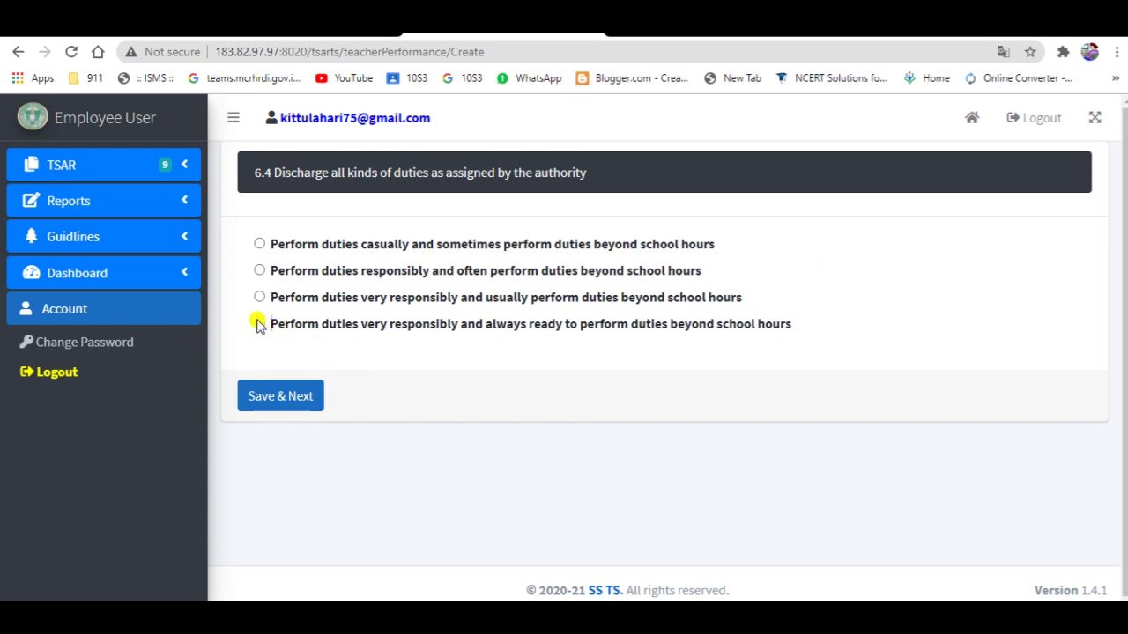
pyautogui.click(285, 398)
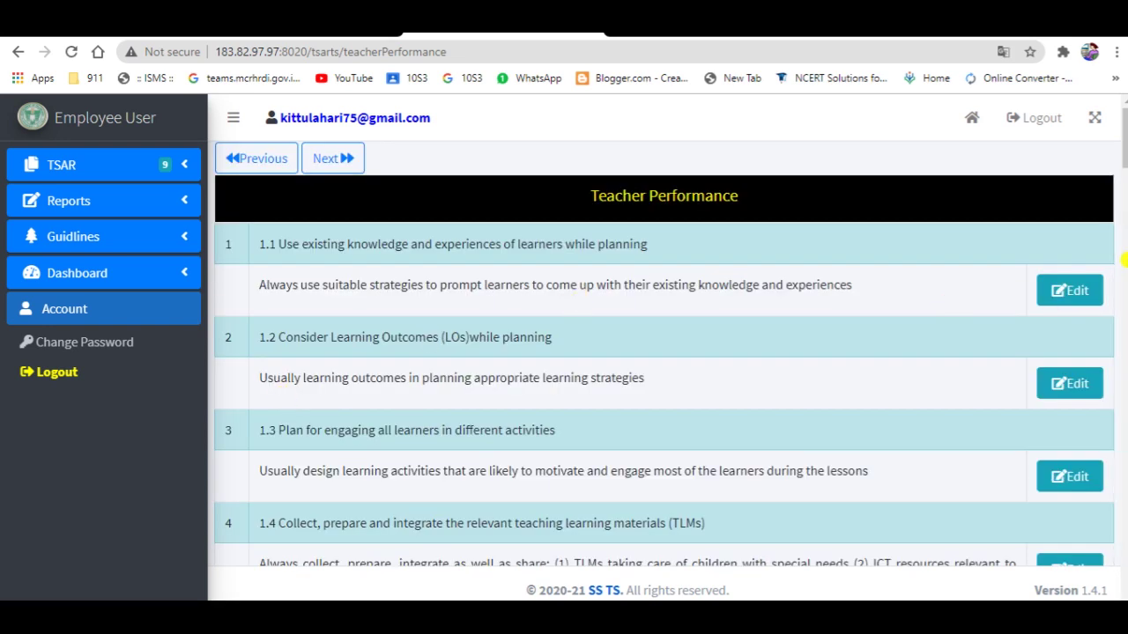
pyautogui.scroll(-15, 1124, 259)
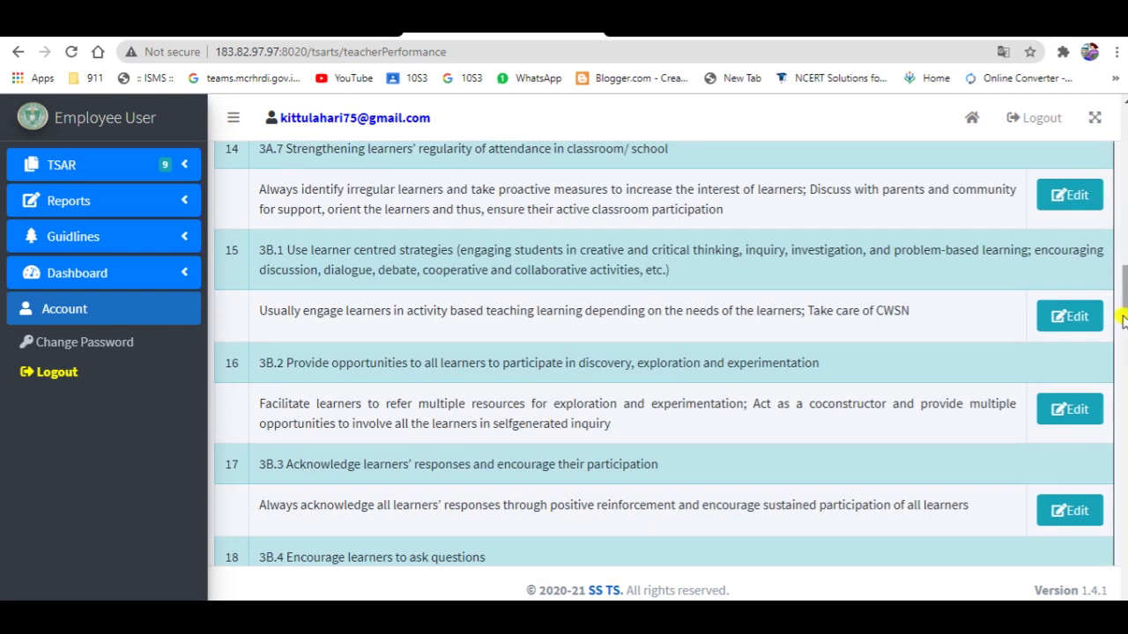
pyautogui.moveTo(1123, 316); pyautogui.dragTo(1123, 581)
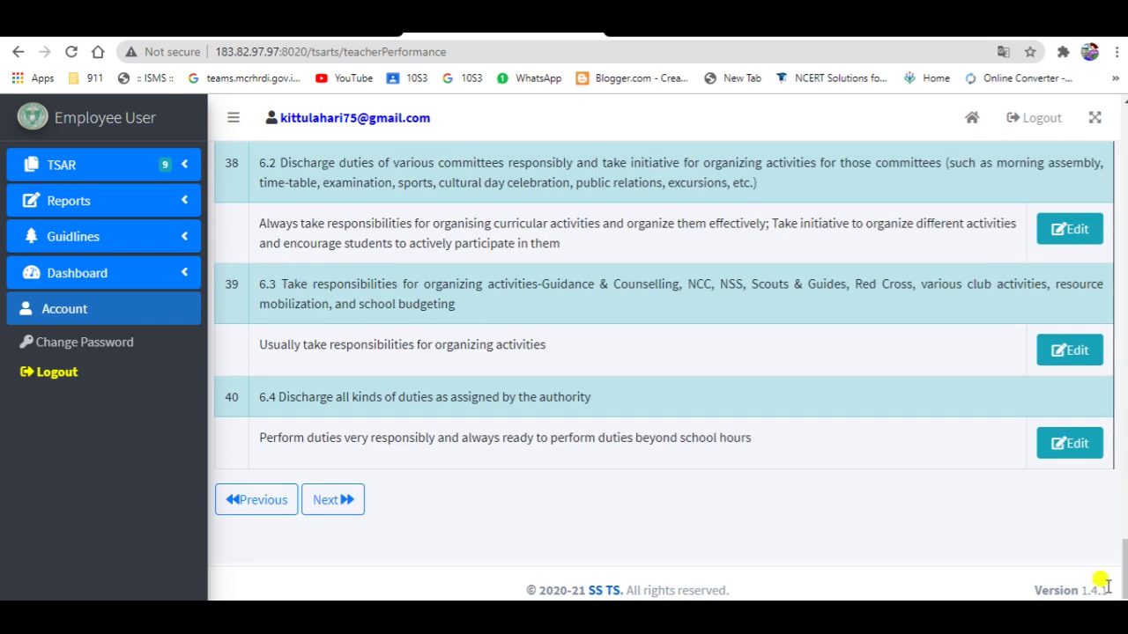
pyautogui.click(334, 516)
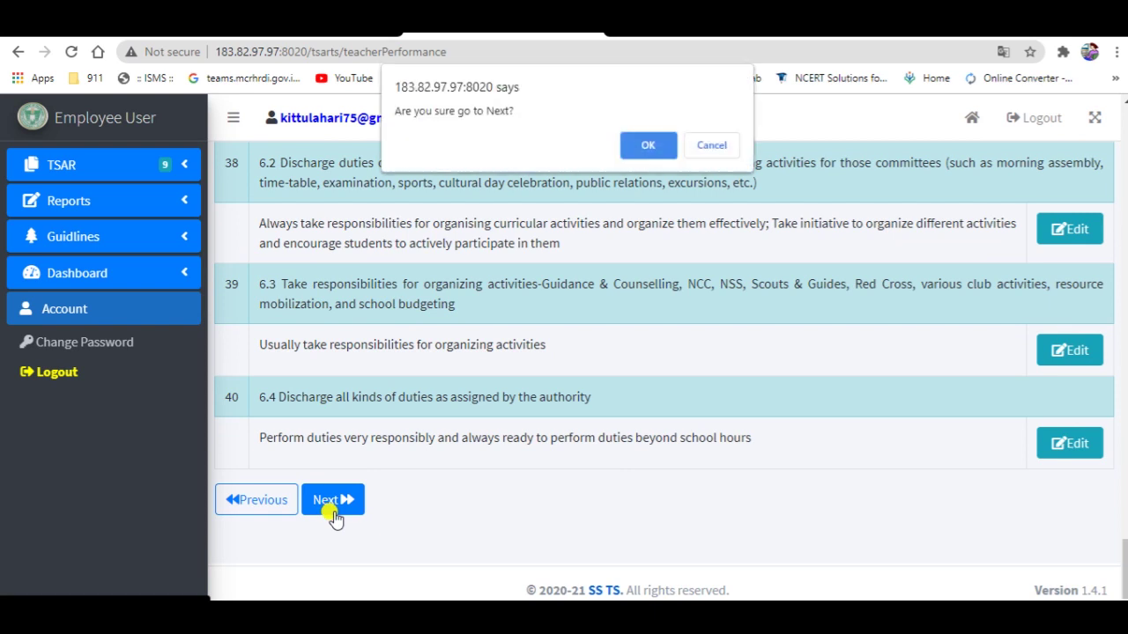
pyautogui.click(642, 146)
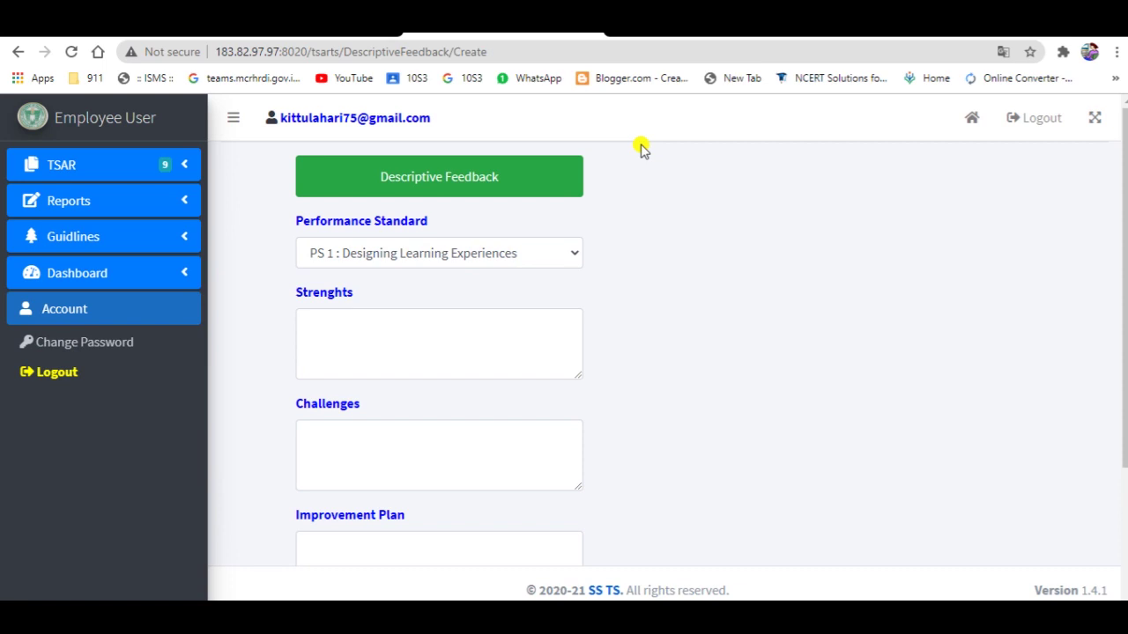
# - For PS 1, enter "present i am always use their experiences in learning" as strengths and "Use some more experiences in teaching learning process" as challenges
pyautogui.click(315, 338)
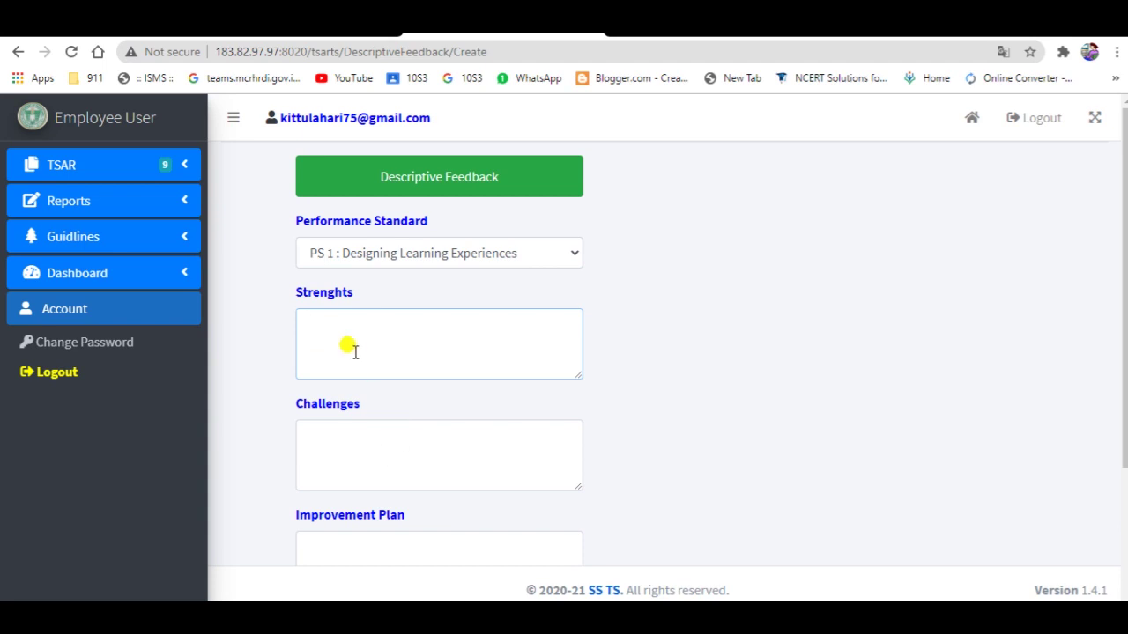
pyautogui.write('Always use their experiences in learning')
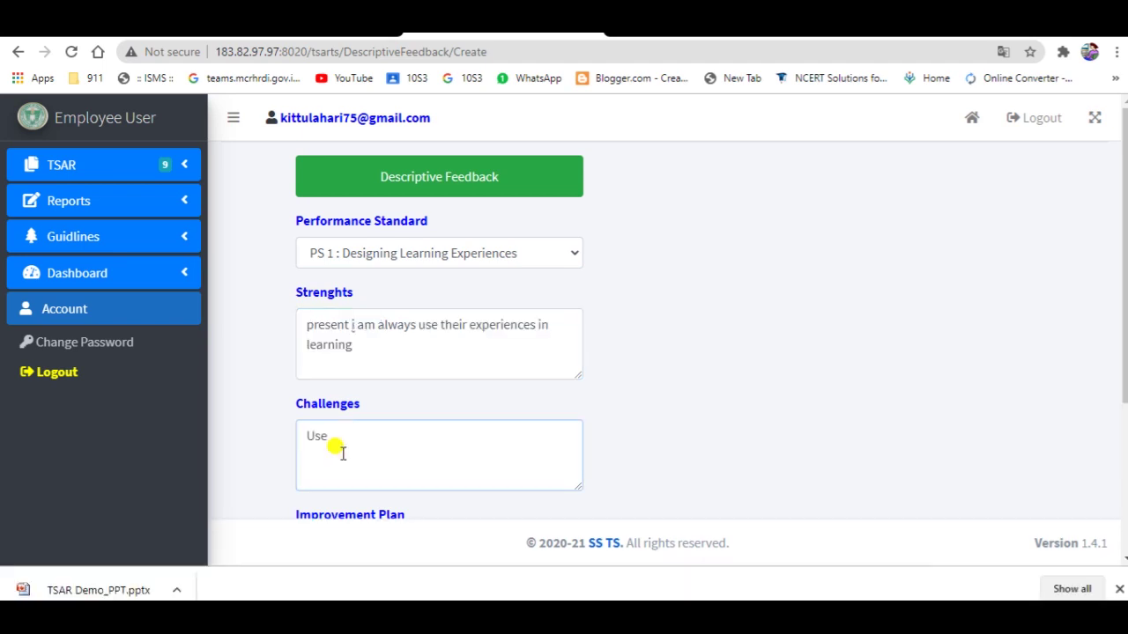
pyautogui.write('some more experiences')
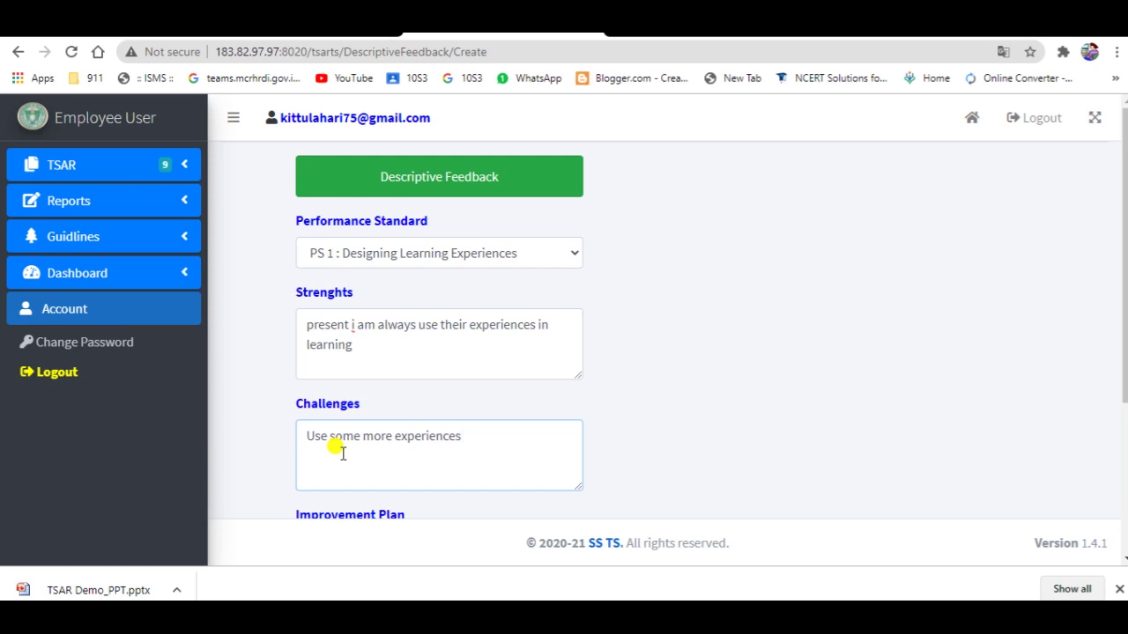
pyautogui.write(' in teaching learning')
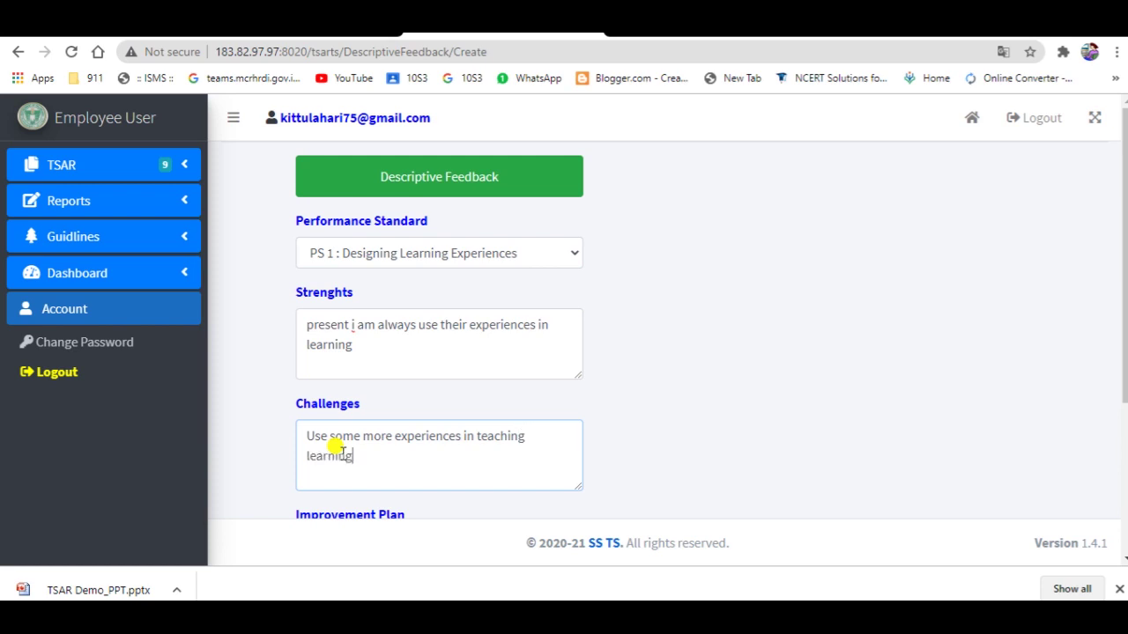
pyautogui.write(' process')
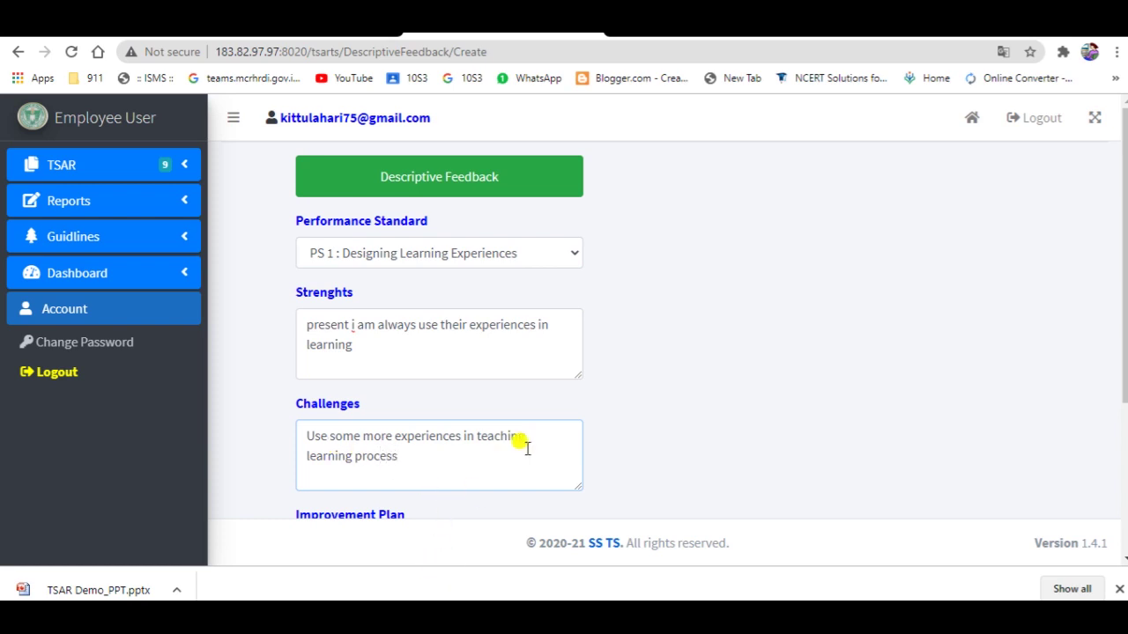
# - Enter "I will write stratagies in my lesson plan while teaching" as the improvement plan for PS 1
pyautogui.scroll(-3, 1123, 431)
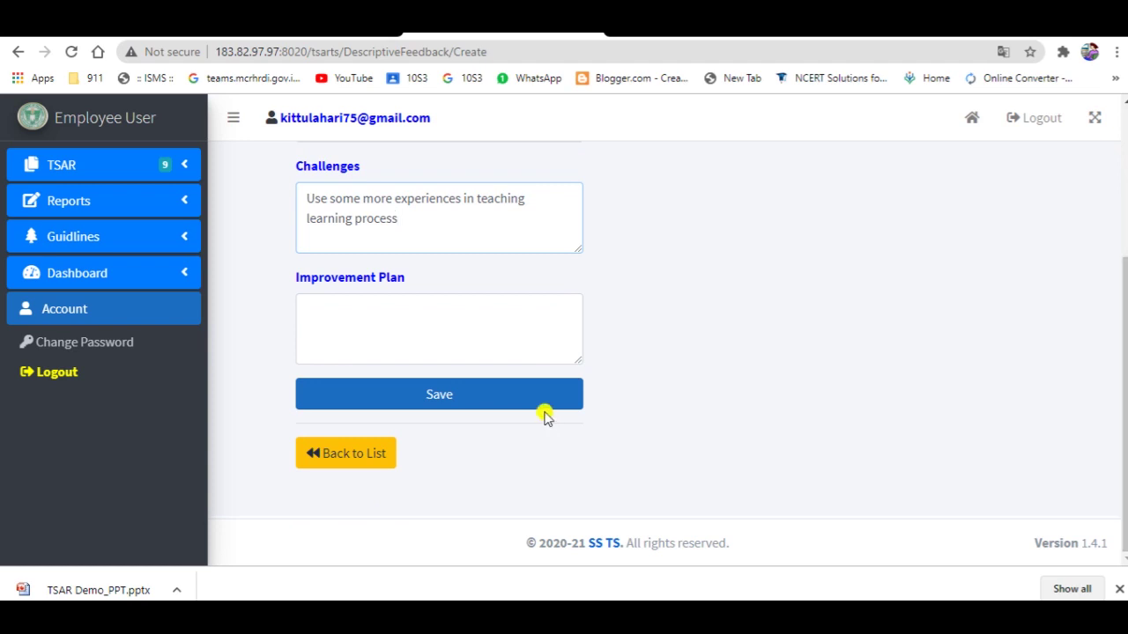
pyautogui.click(347, 329)
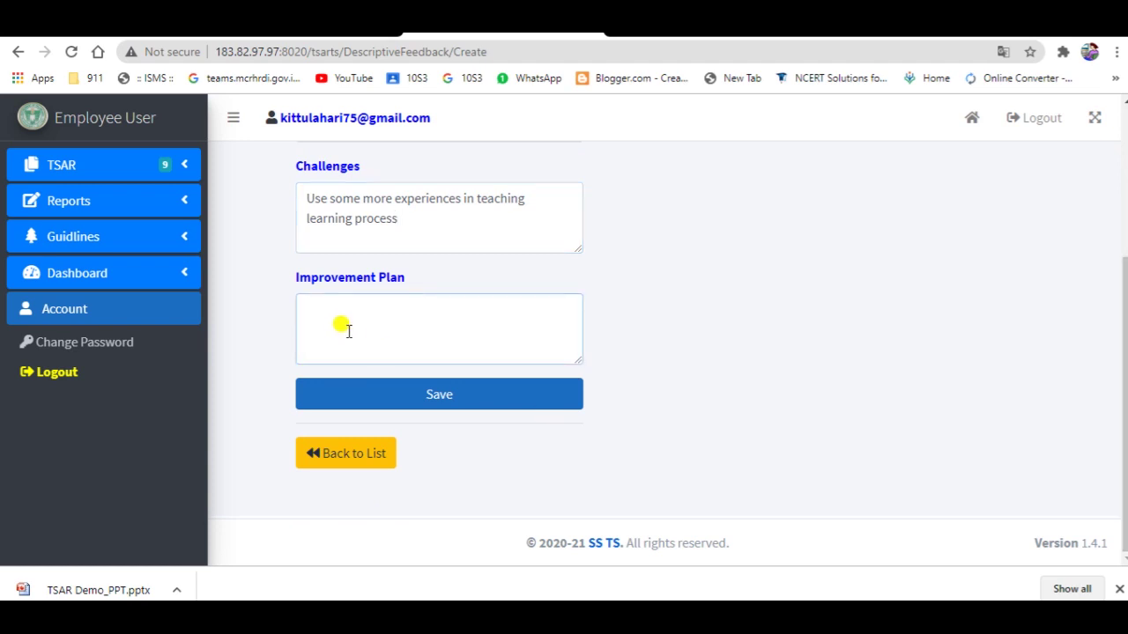
pyautogui.write('I will write stratagies in my lesson pla')
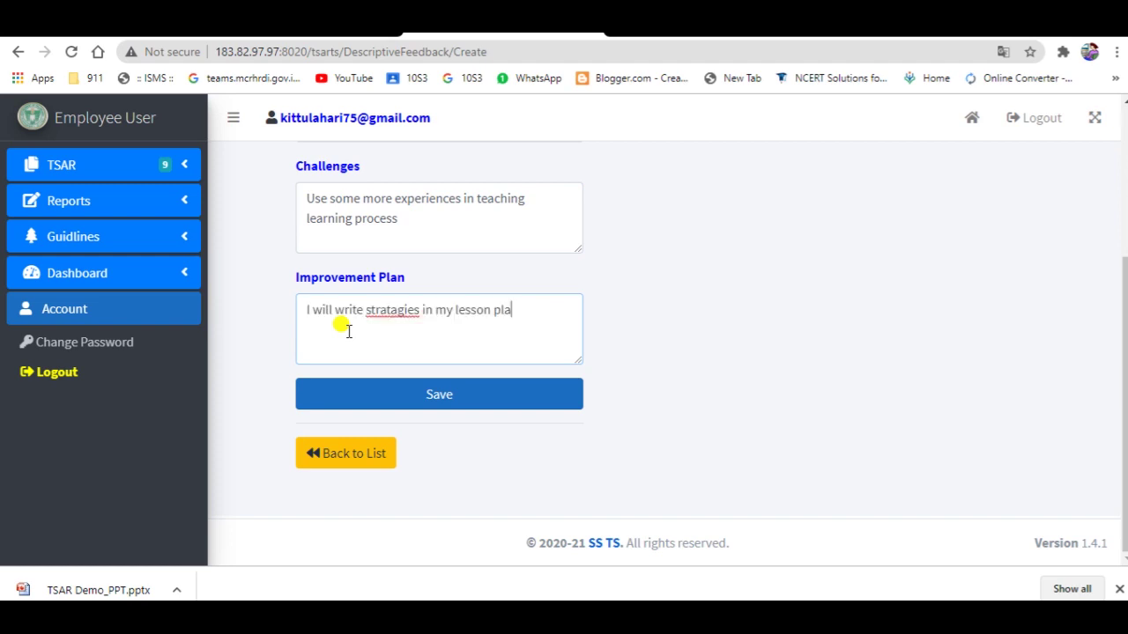
pyautogui.write('n while teaching')
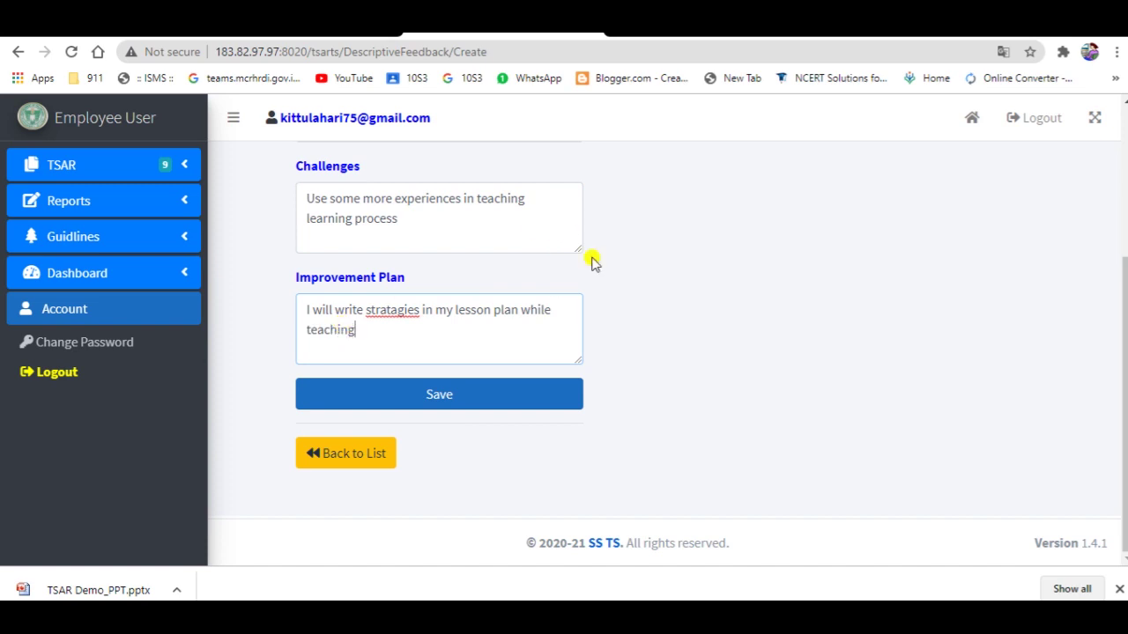
# - In the PS 1 improvement plan, replace "while" with "before" and correct the misspelled word to "strategies"
pyautogui.press('BackSpace')
pyautogui.press('BackSpace')
pyautogui.press('BackSpace')
pyautogui.press('BackSpace')
pyautogui.press('BackSpace')
pyautogui.write('befor')
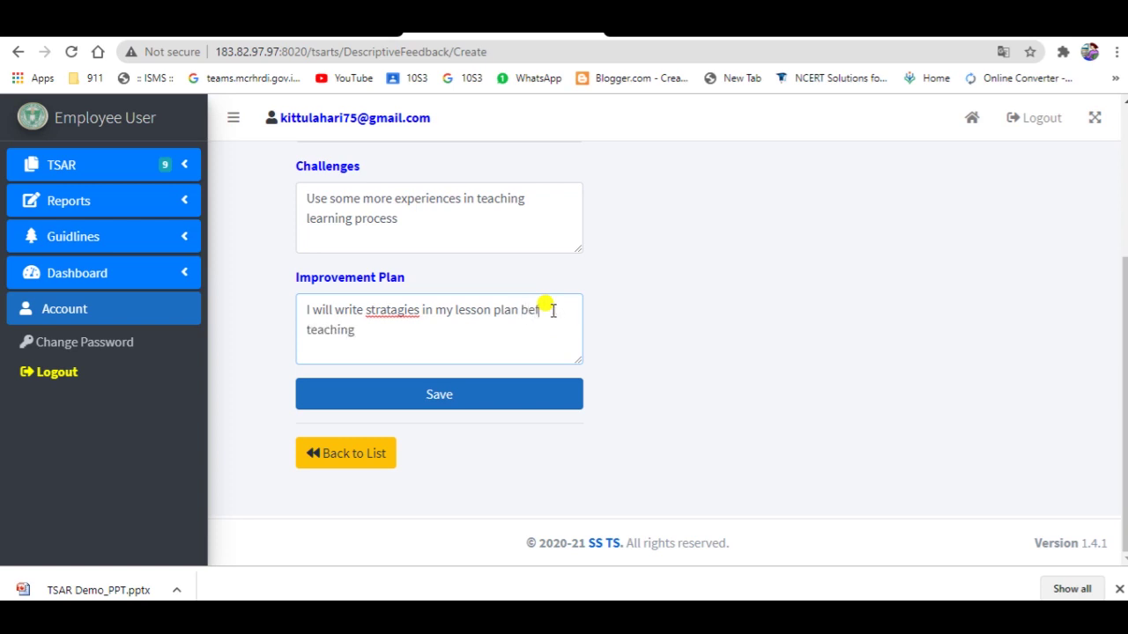
pyautogui.write('e')
pyautogui.doubleClick(398, 315)
pyautogui.rightClick(398, 315)
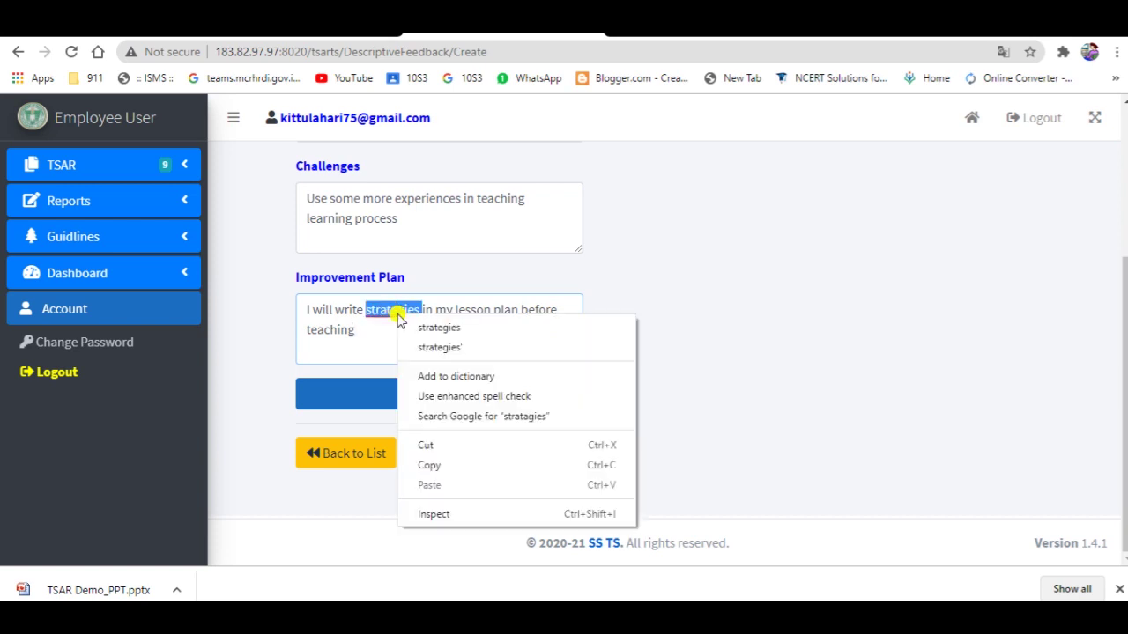
pyautogui.click(426, 327)
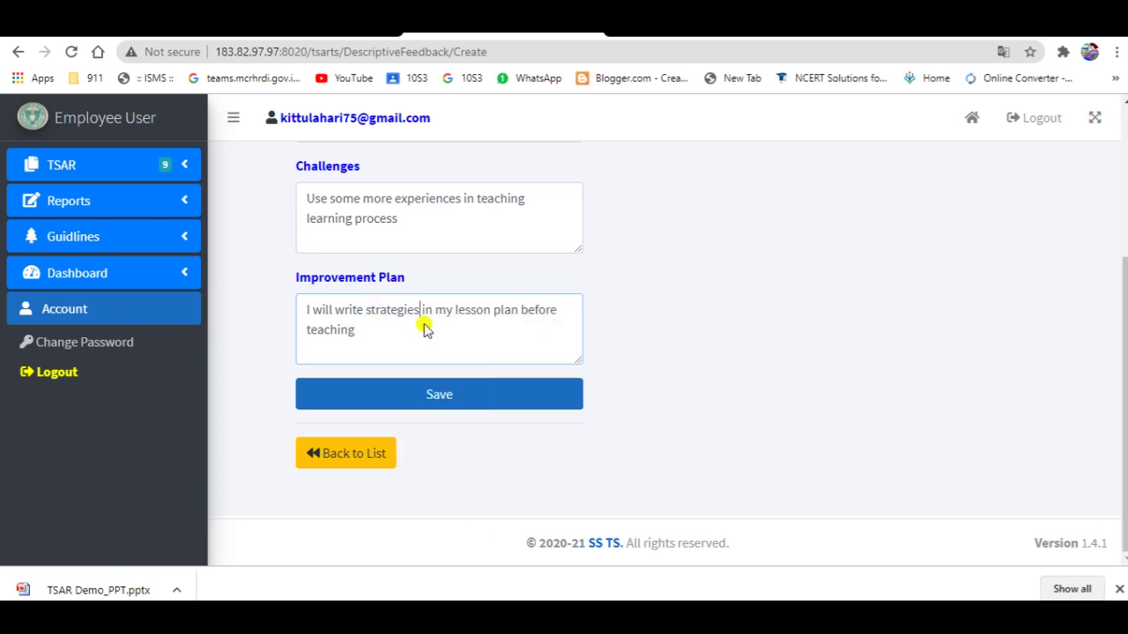
# - Save the PS 1 descriptive feedback record, confirming the save, and start a new feedback entry
pyautogui.click(442, 396)
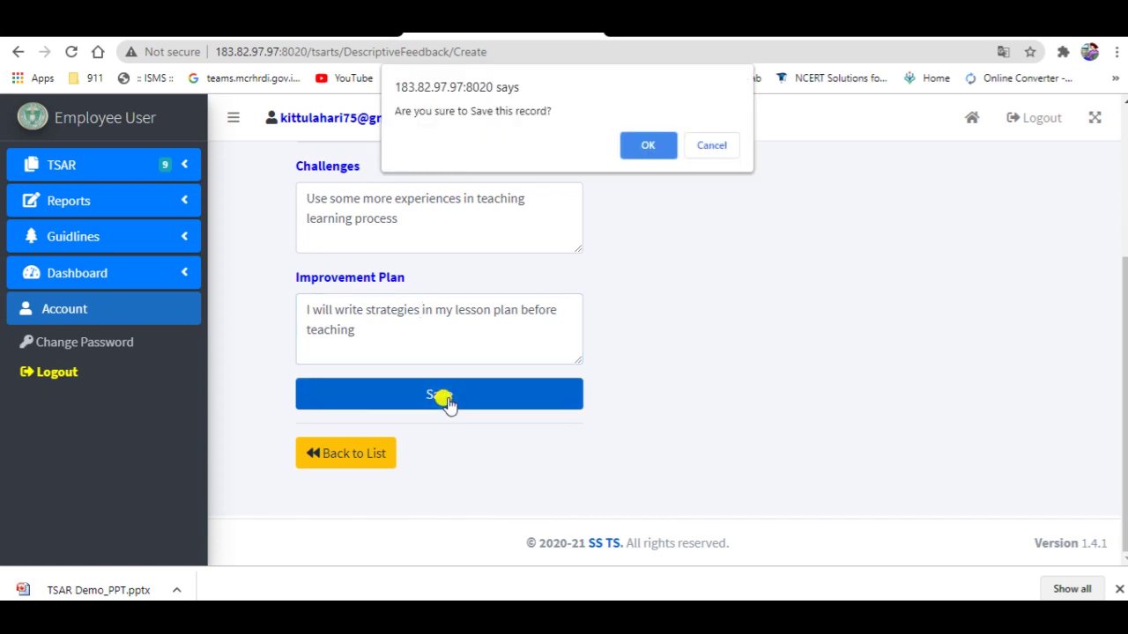
pyautogui.click(650, 146)
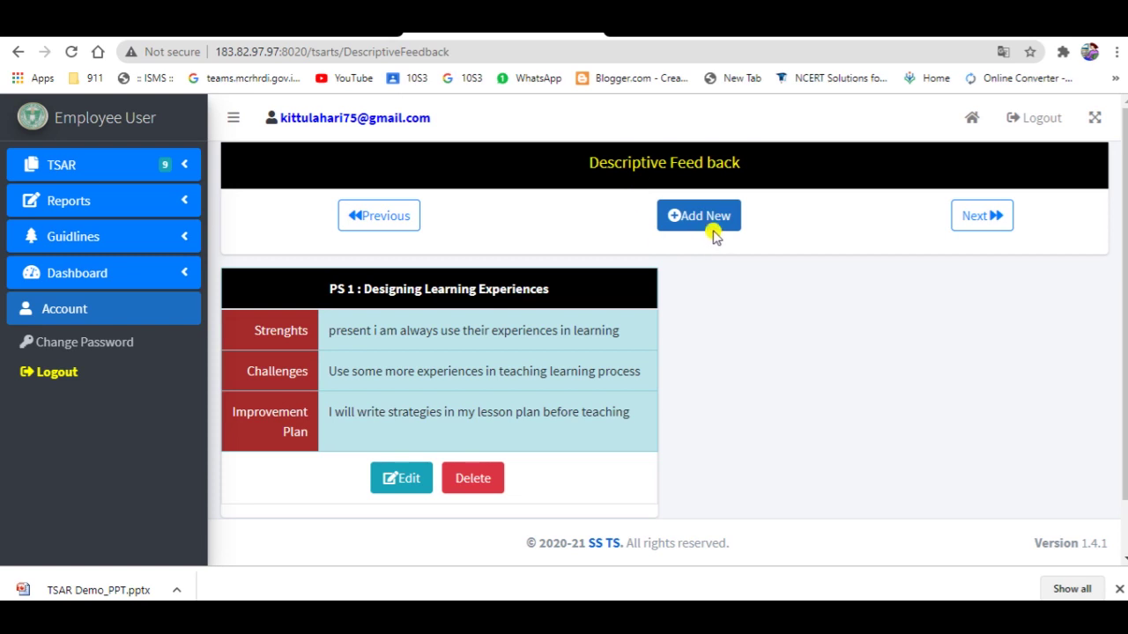
pyautogui.click(709, 220)
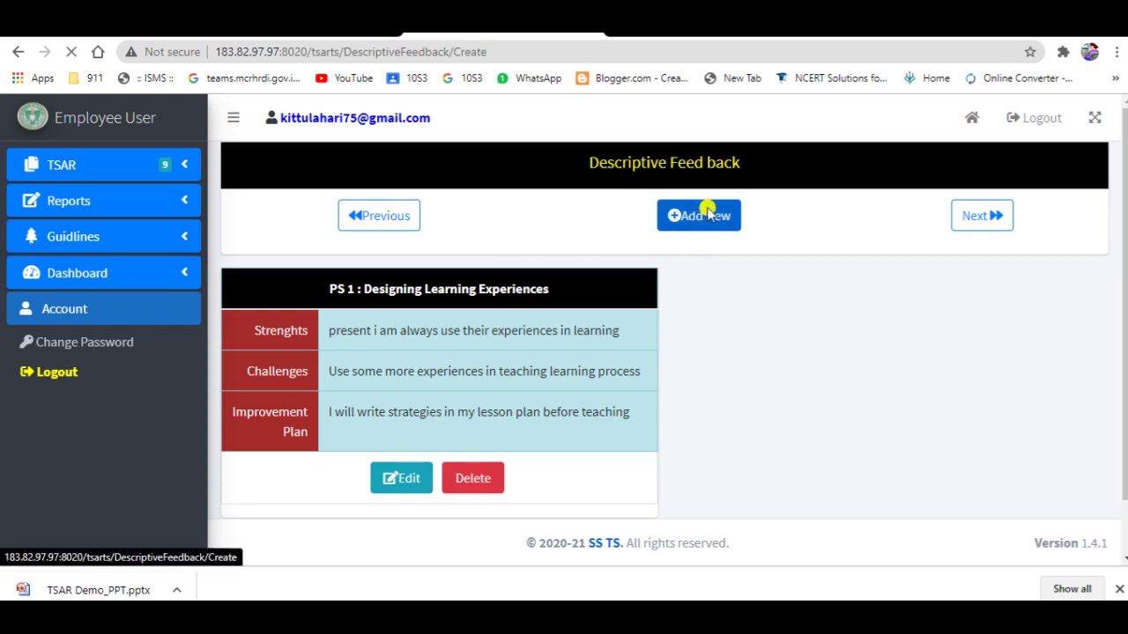